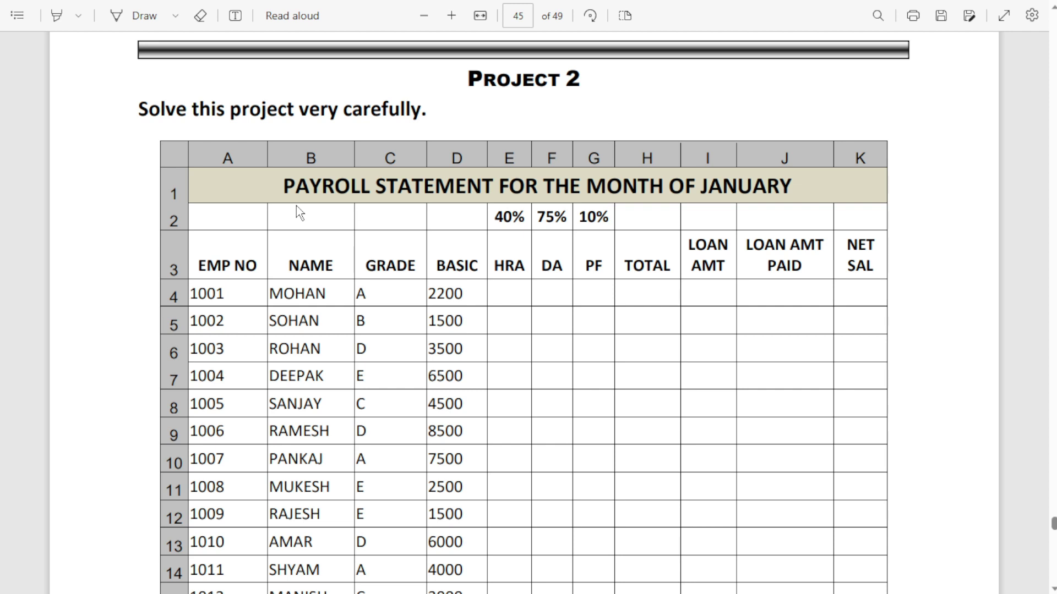
Step: Review the Project 2 payroll table in the PDF against the Excel worksheet, and highlight question 1's instruction for calculating DA
scroll(302, 224, "down", 5)
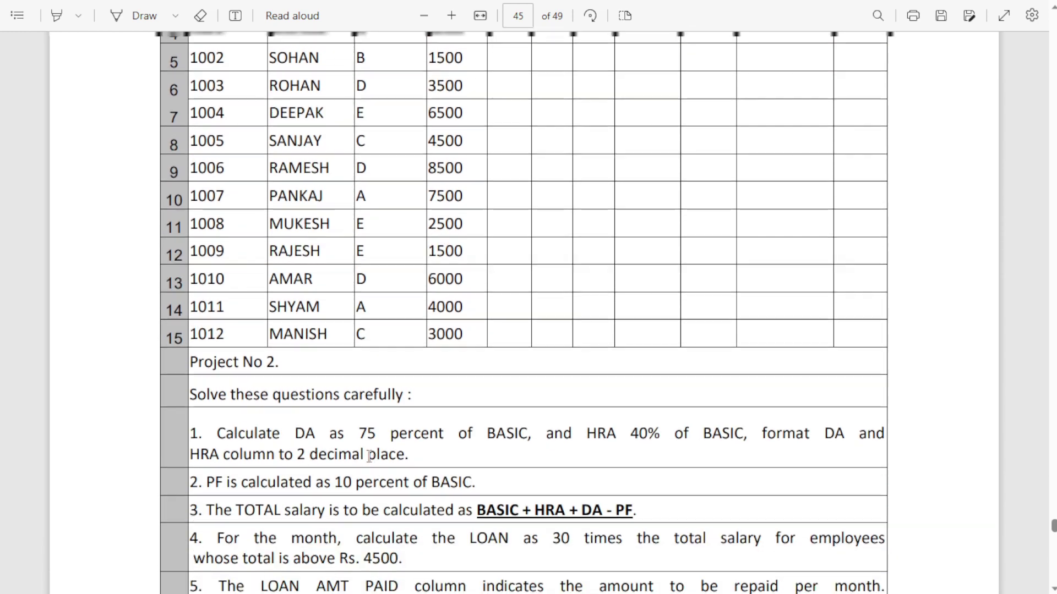
scroll(335, 352, "up", 1)
scroll(247, 159, "up", 2)
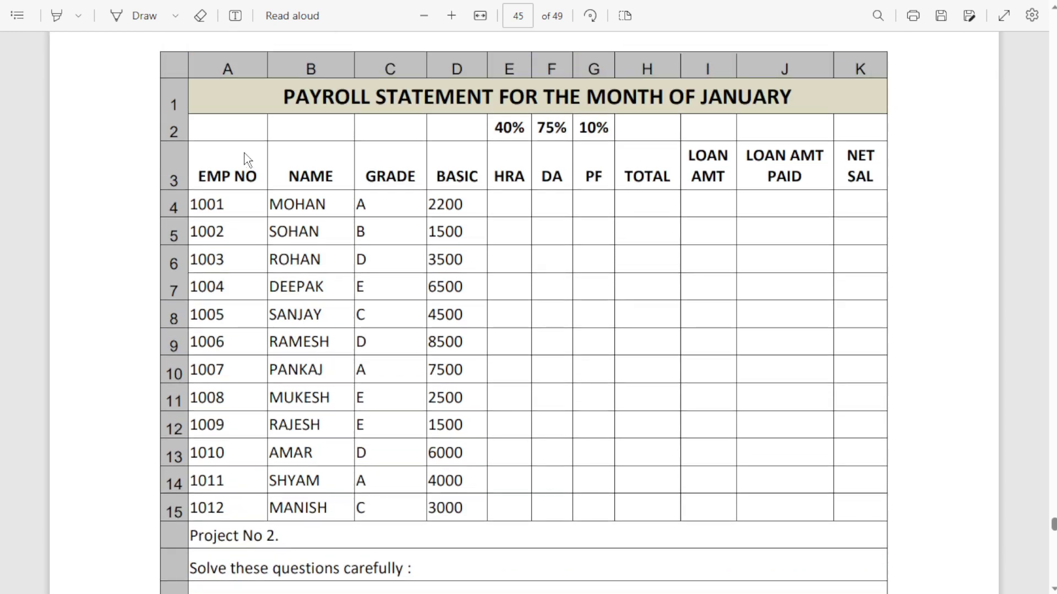
key("alt+Tab")
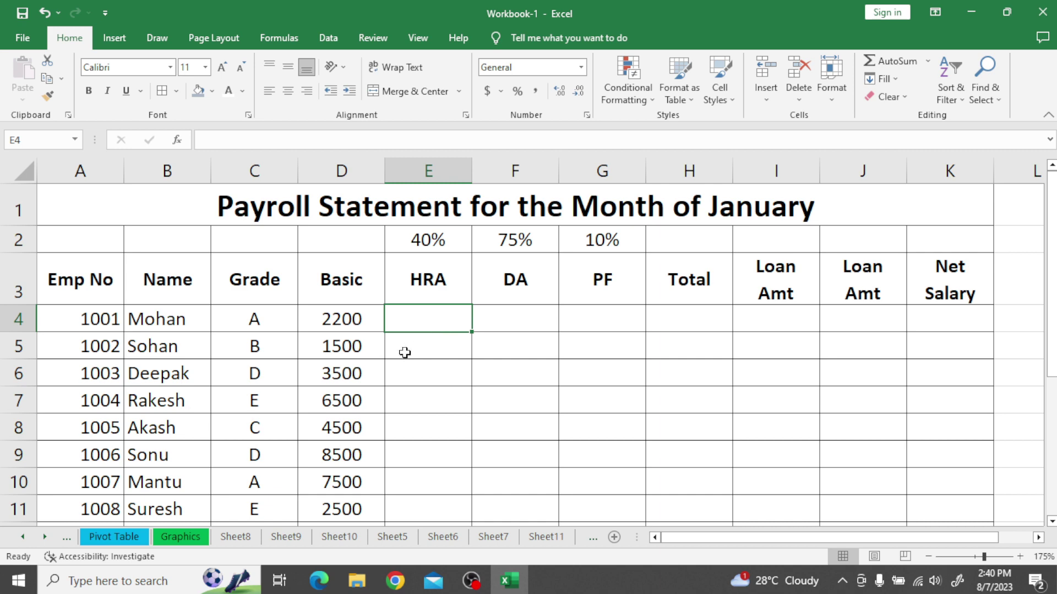
scroll(406, 353, "down", 1)
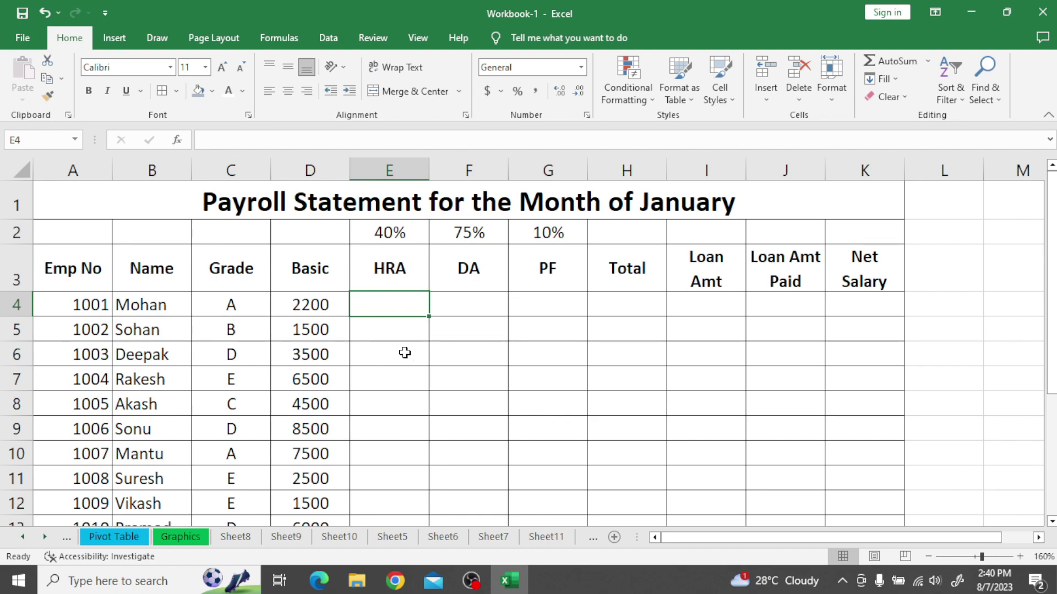
key("alt+Tab")
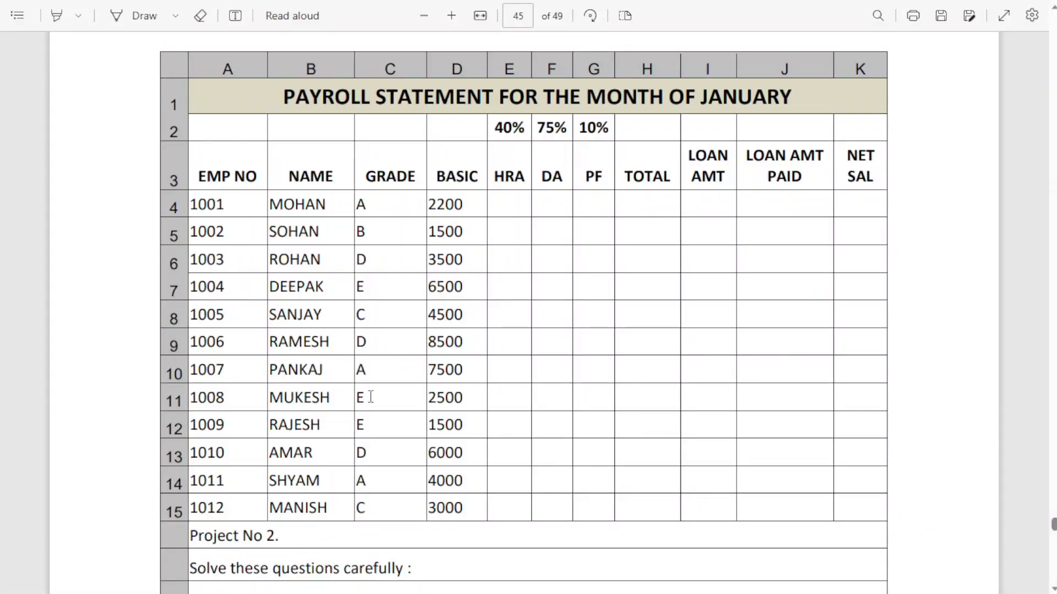
scroll(375, 396, "down", 3)
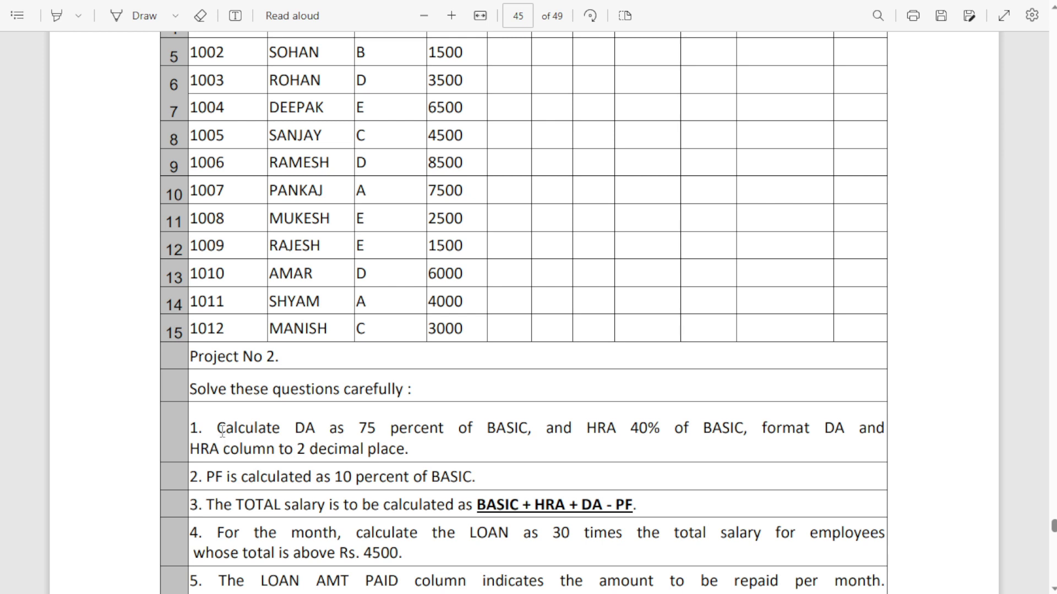
left_click_drag(218, 429, 533, 421)
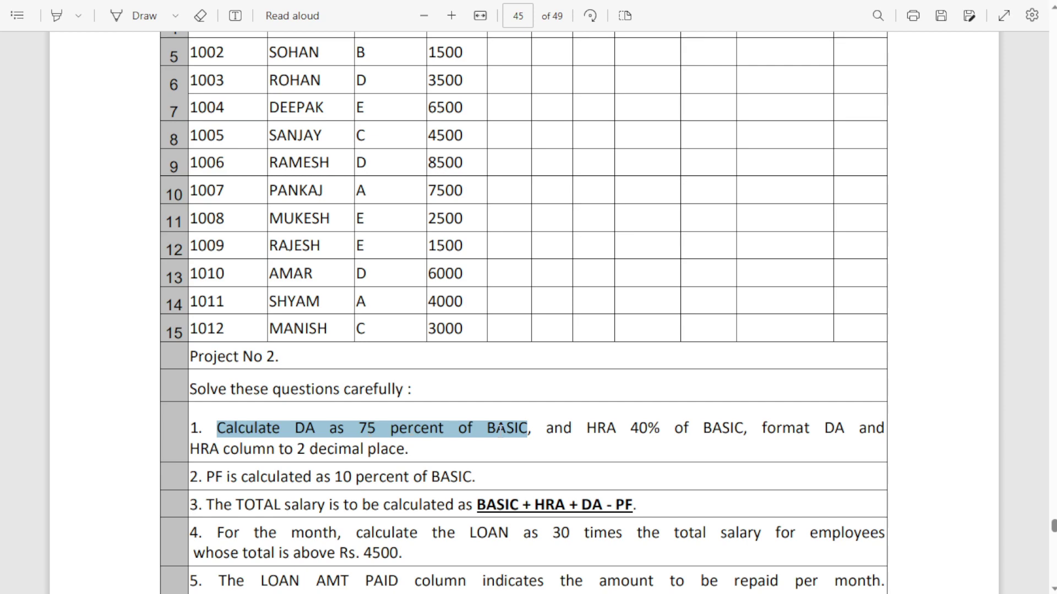
Step: Switch to the Excel payroll sheet and calculate the first employee's DA in F4 with the formula =D4*75%
key("alt+Tab")
left_click(473, 300)
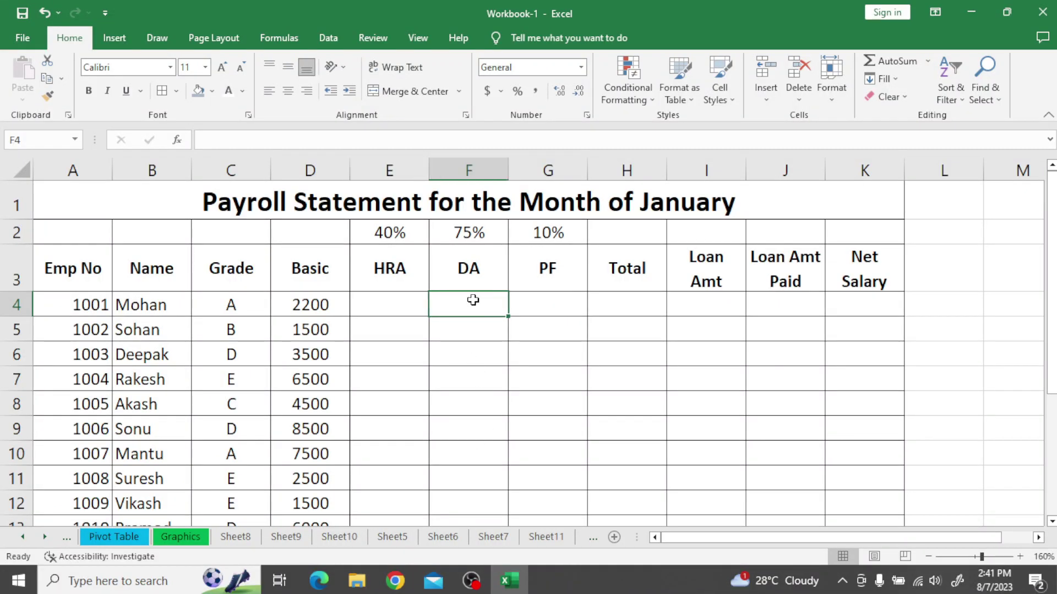
type("=")
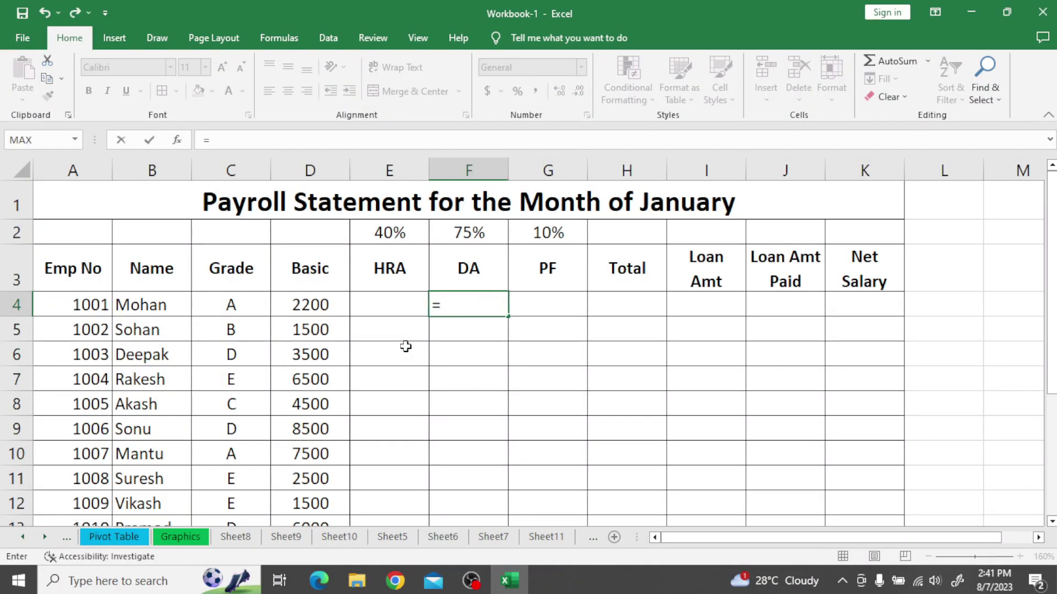
left_click(320, 306)
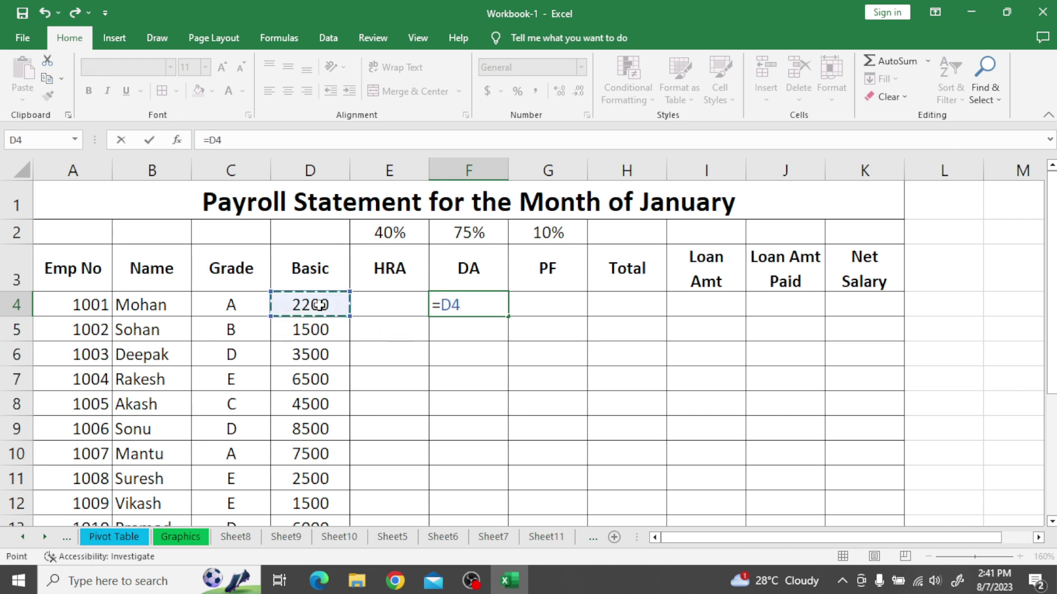
type("*75")
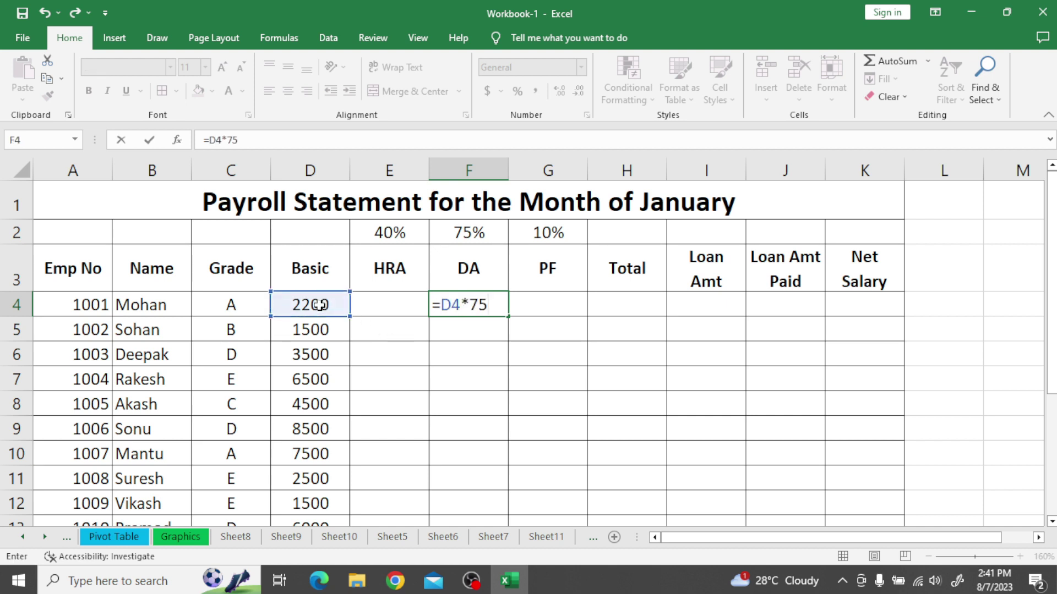
type("%")
key("Return")
Step: Check the HRA instruction in the PDF and calculate the first employee's HRA in Excel cell E4 with =D4*40%
key("alt+Tab")
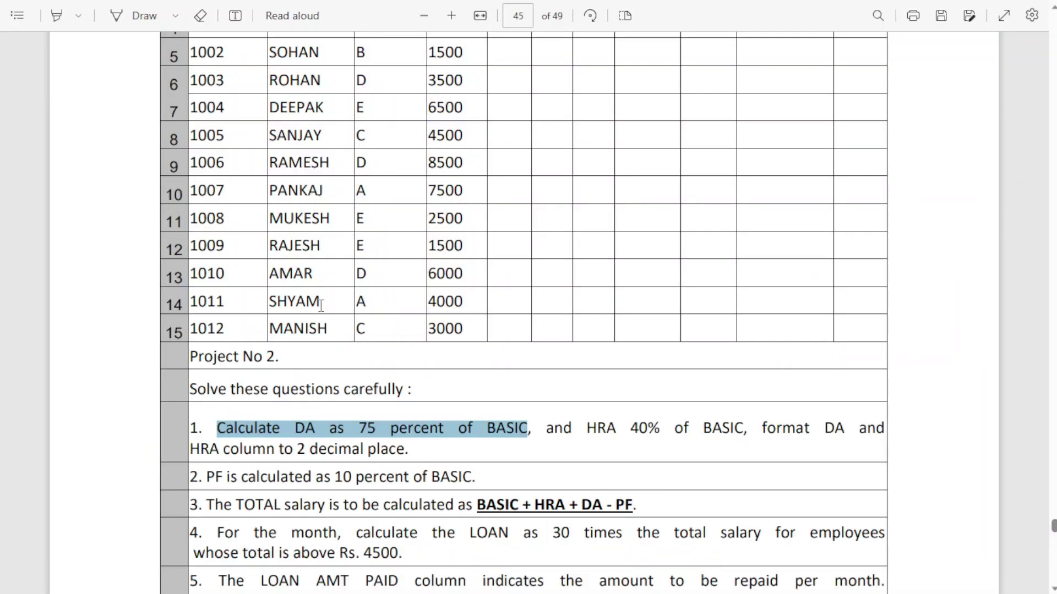
left_click_drag(588, 431, 743, 431)
key("alt+Tab")
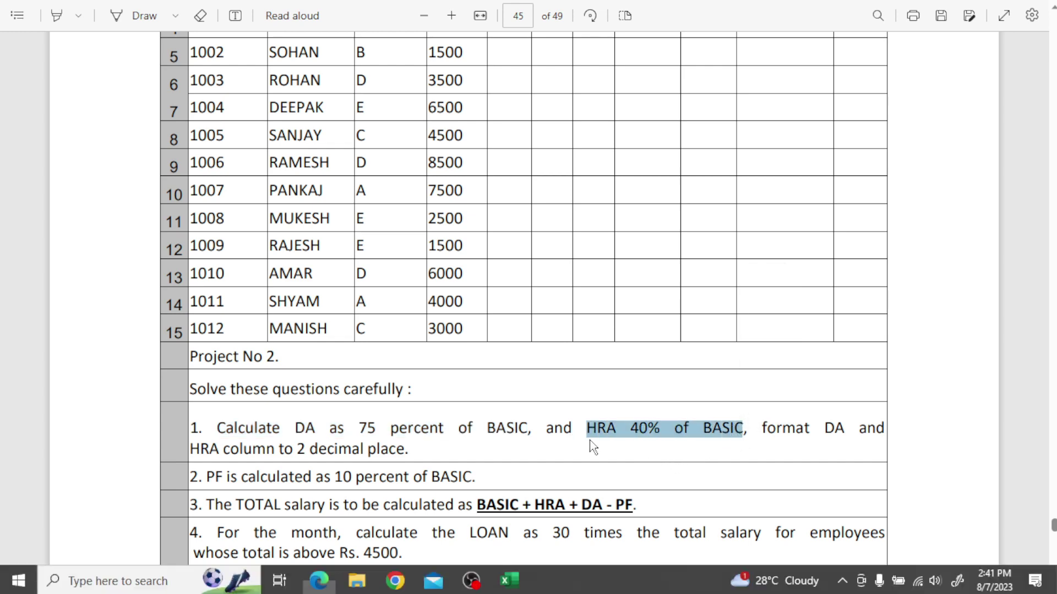
left_click(418, 312)
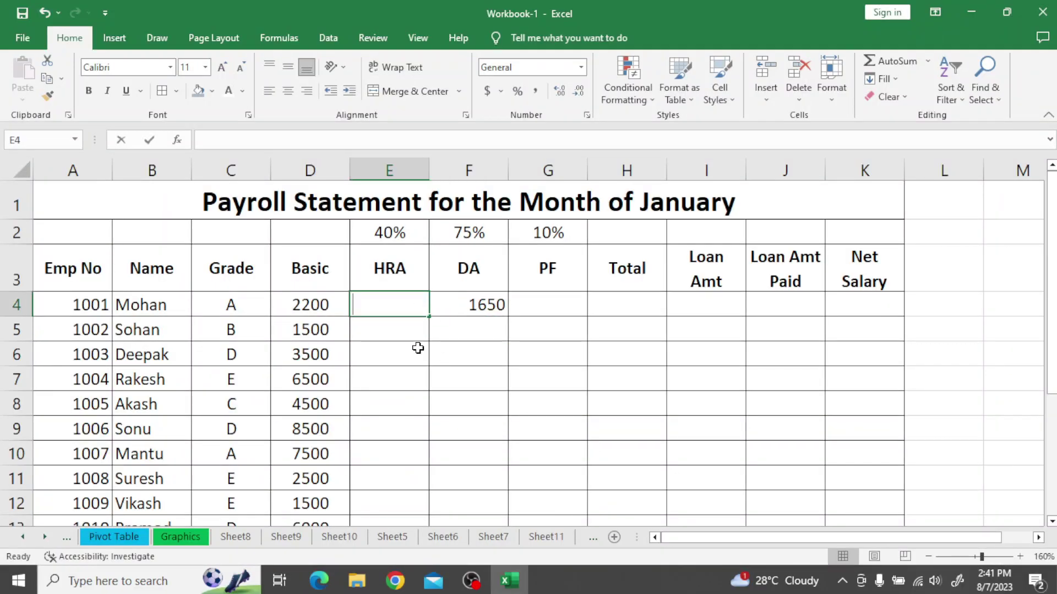
type("=")
left_click(307, 303)
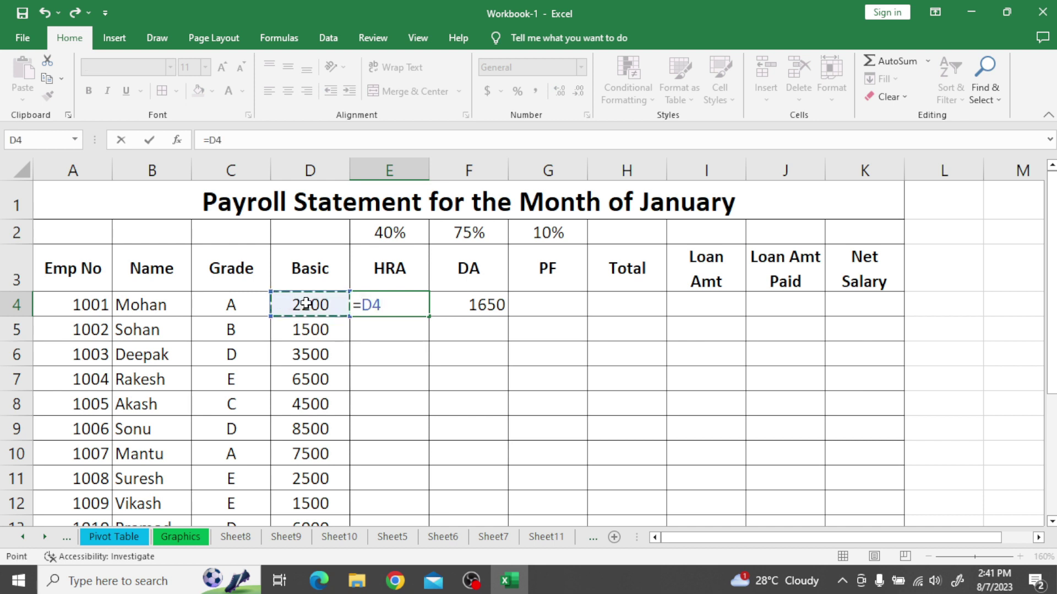
type("*40")
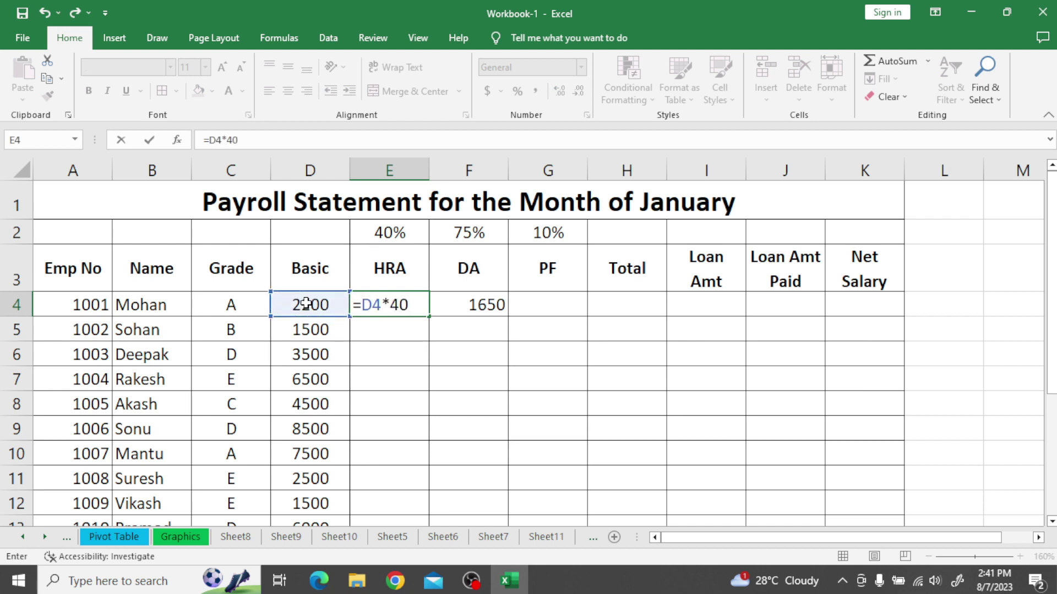
type("%")
key("Return")
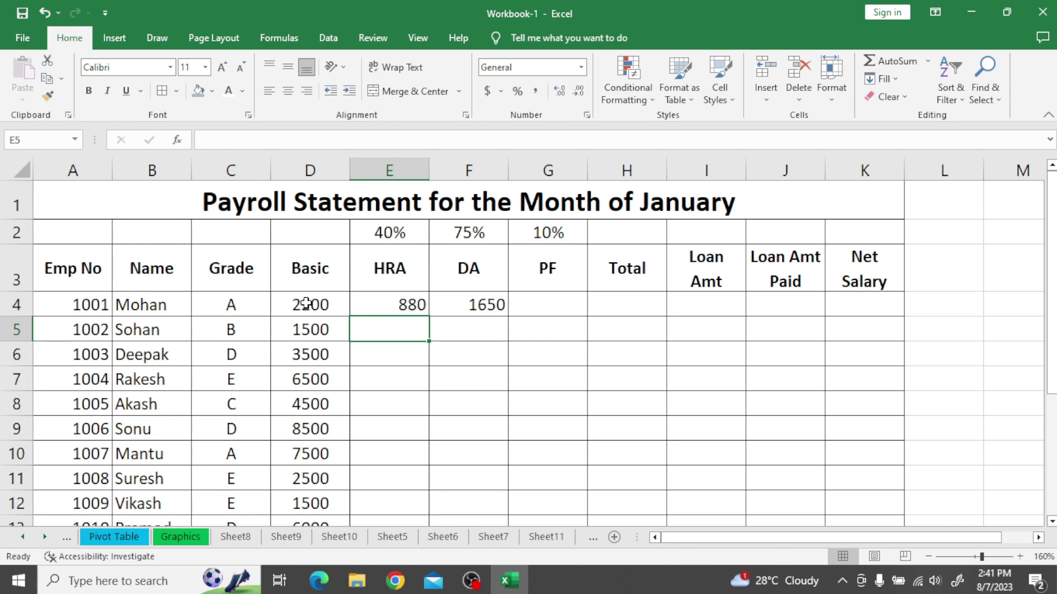
Step: Check the PDF's formatting instruction and format the HRA and DA values in E4:F4 of the Excel sheet to two decimal places
key("alt+Tab")
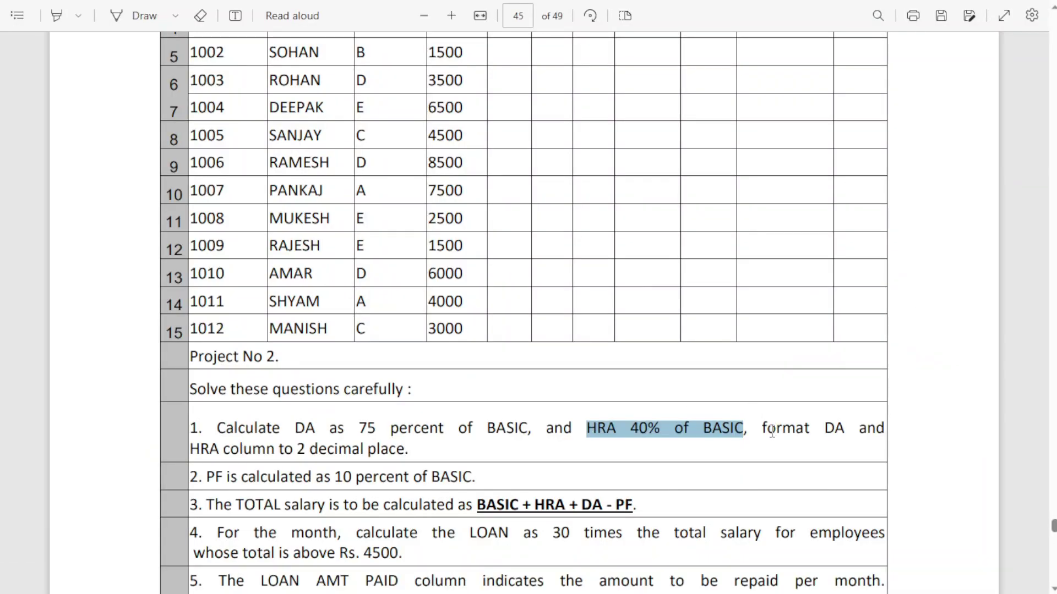
left_click_drag(766, 433, 414, 456)
key("alt+Tab")
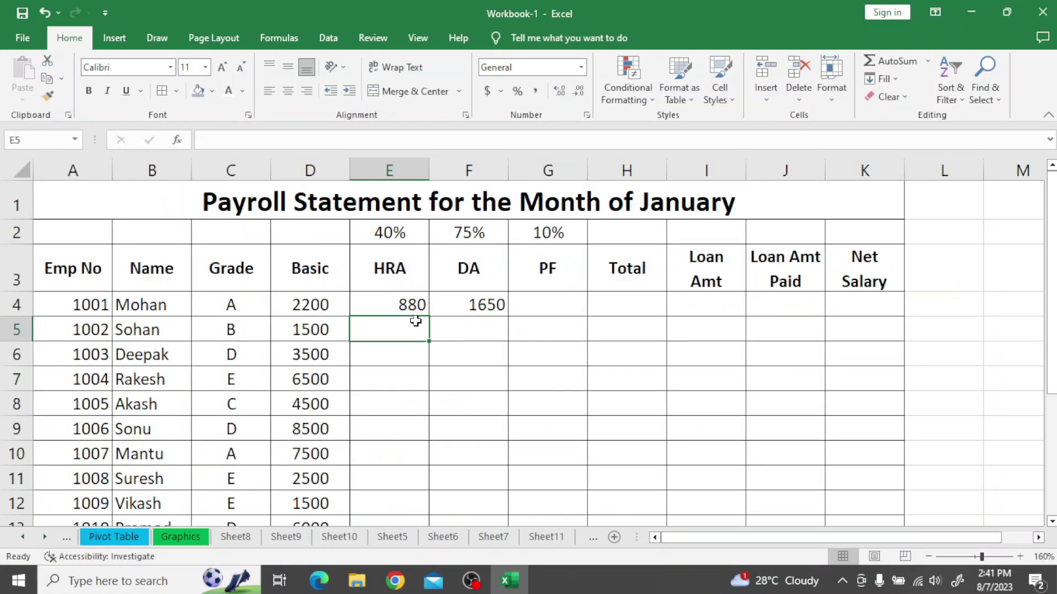
left_click_drag(387, 304, 457, 300)
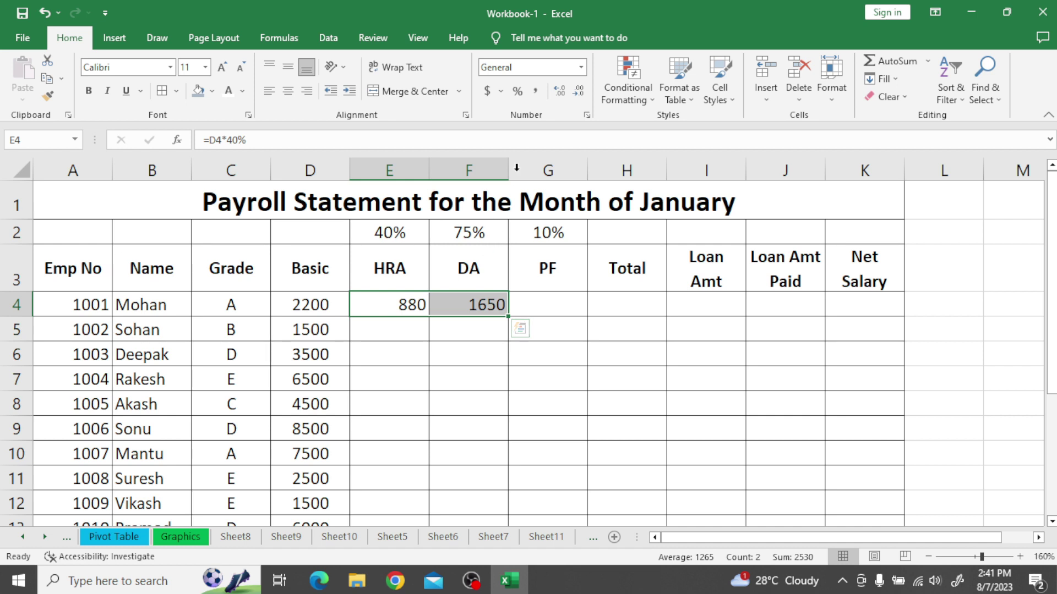
left_click(560, 92)
left_click(559, 93)
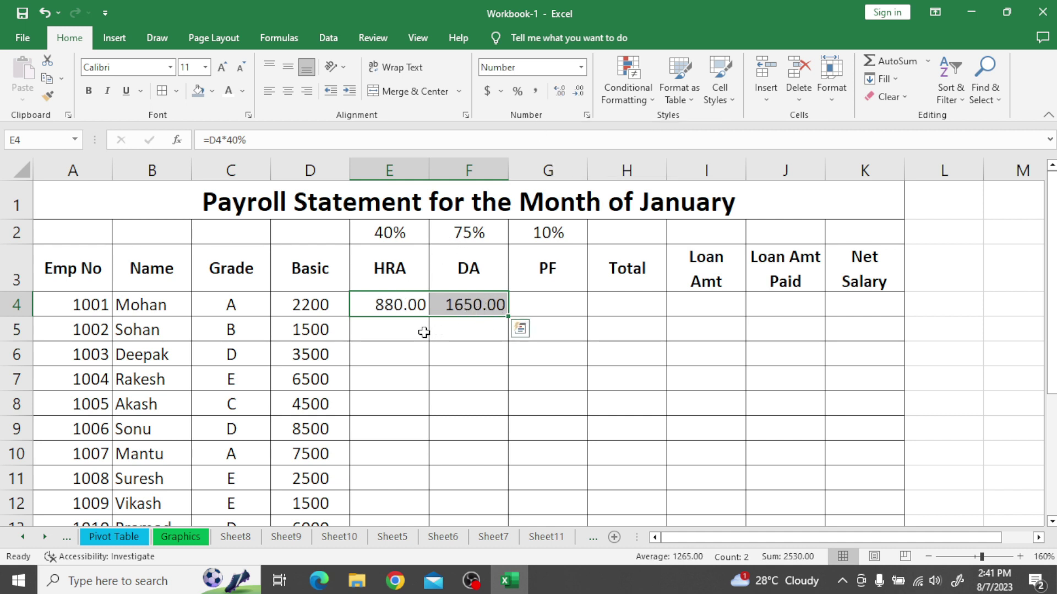
Step: Check question 2 in the PDF and calculate the first employee's PF in Excel cell G4 with =D4*10%
left_click(540, 303)
key("alt+Tab")
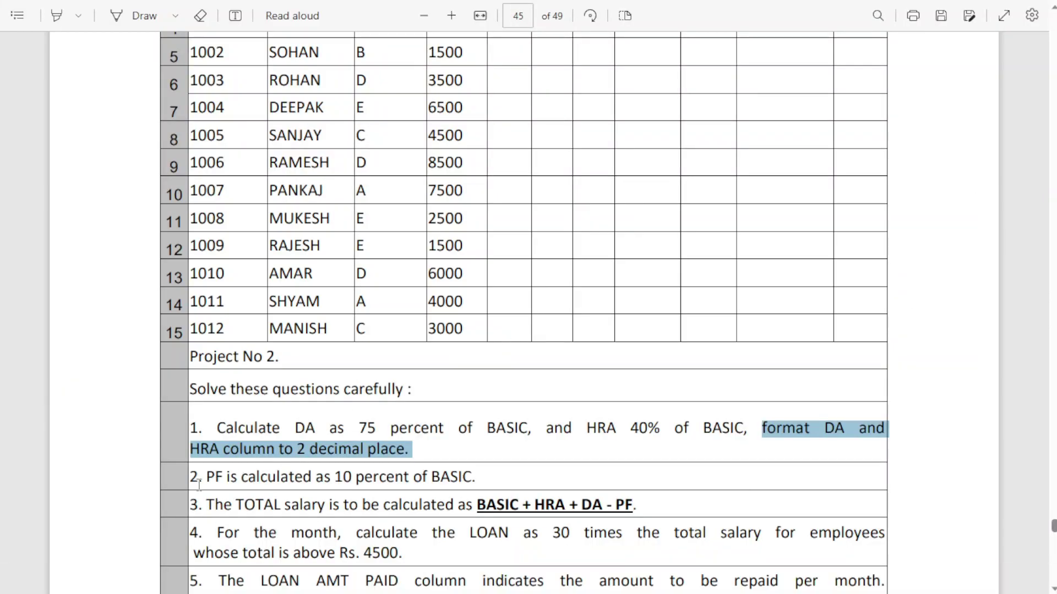
left_click_drag(207, 479, 485, 476)
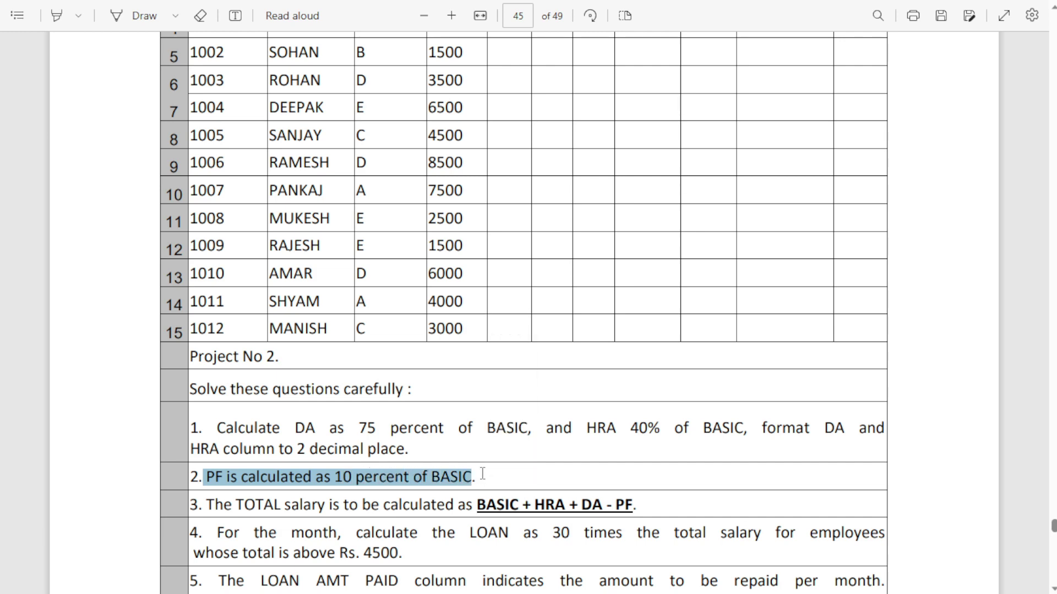
key("alt+Tab")
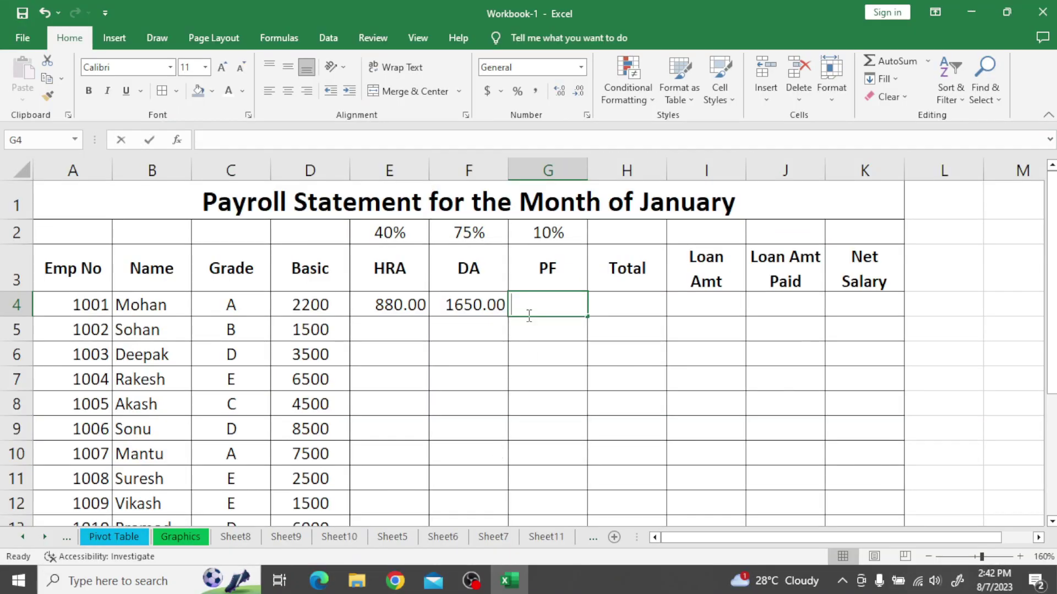
type("=")
left_click(309, 312)
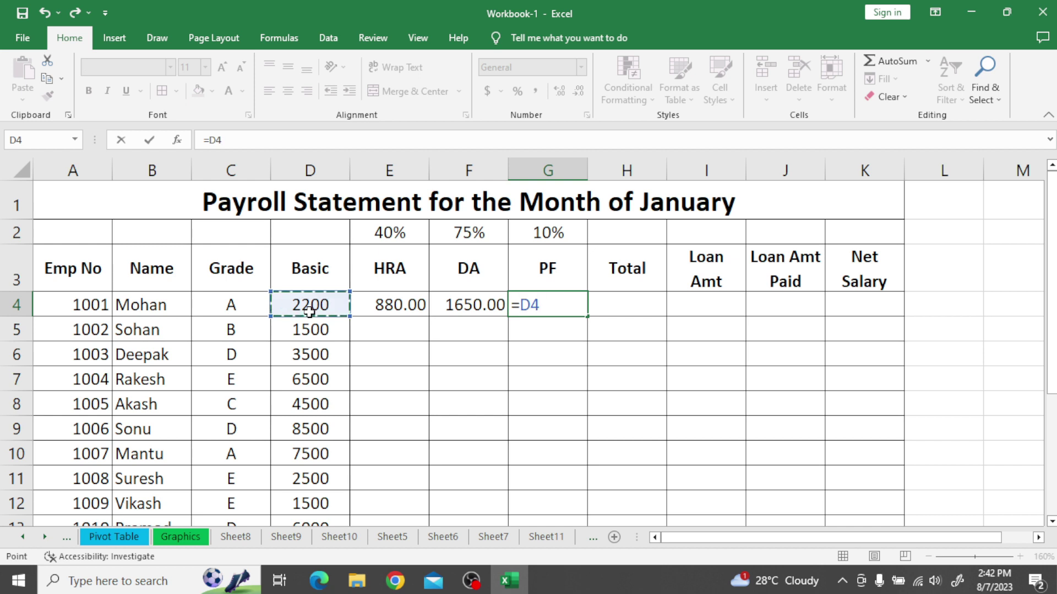
type("*10")
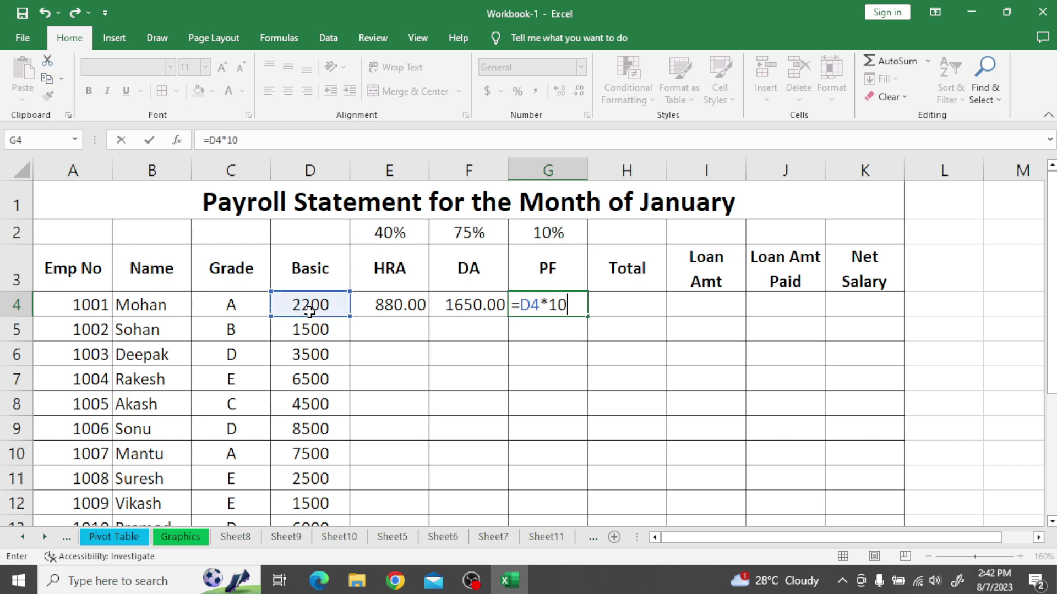
type("%")
key("Return")
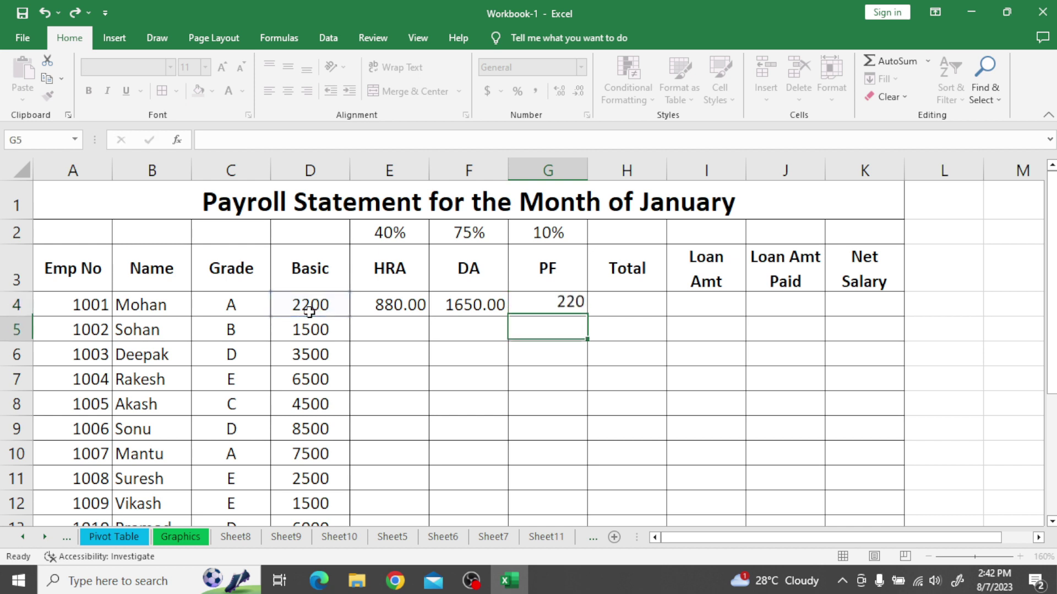
Step: Read question 3 in the PDF and highlight its TOTAL salary formula, BASIC + HRA + DA - PF
key("alt+Tab")
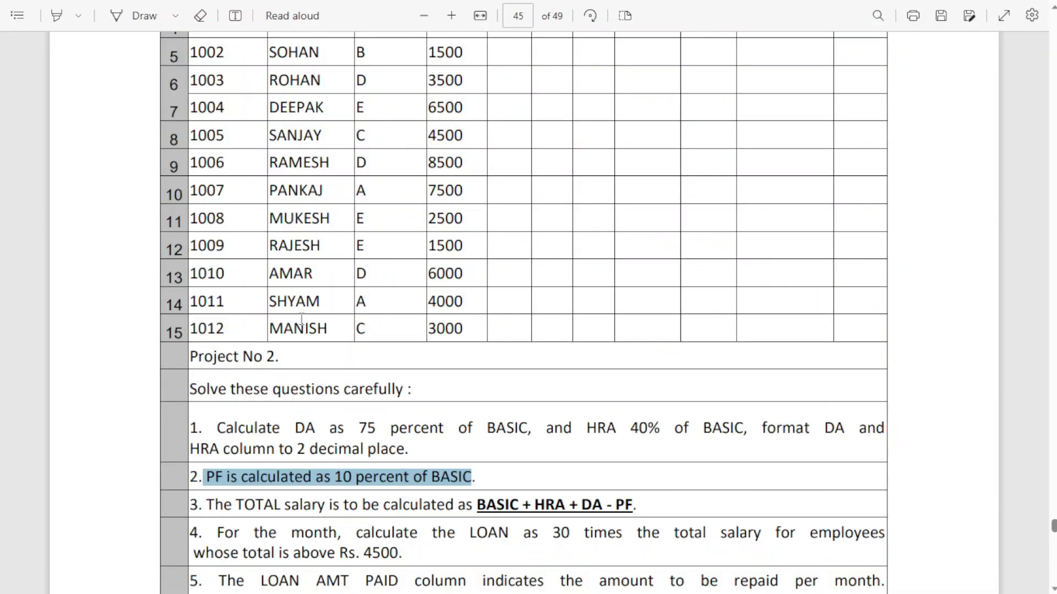
scroll(347, 497, "down", 3)
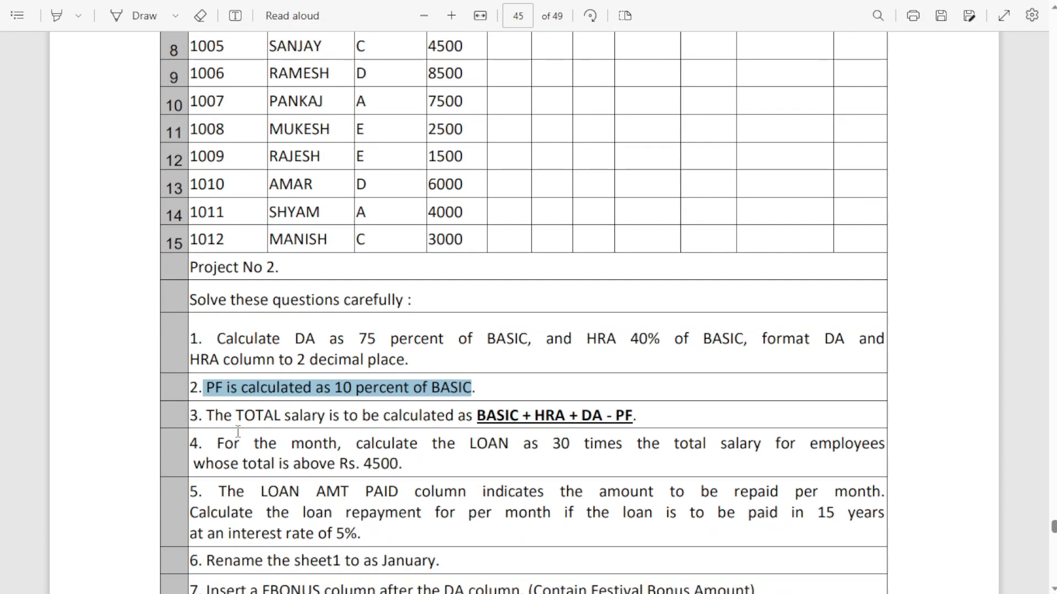
left_click_drag(207, 416, 645, 423)
left_click(465, 466)
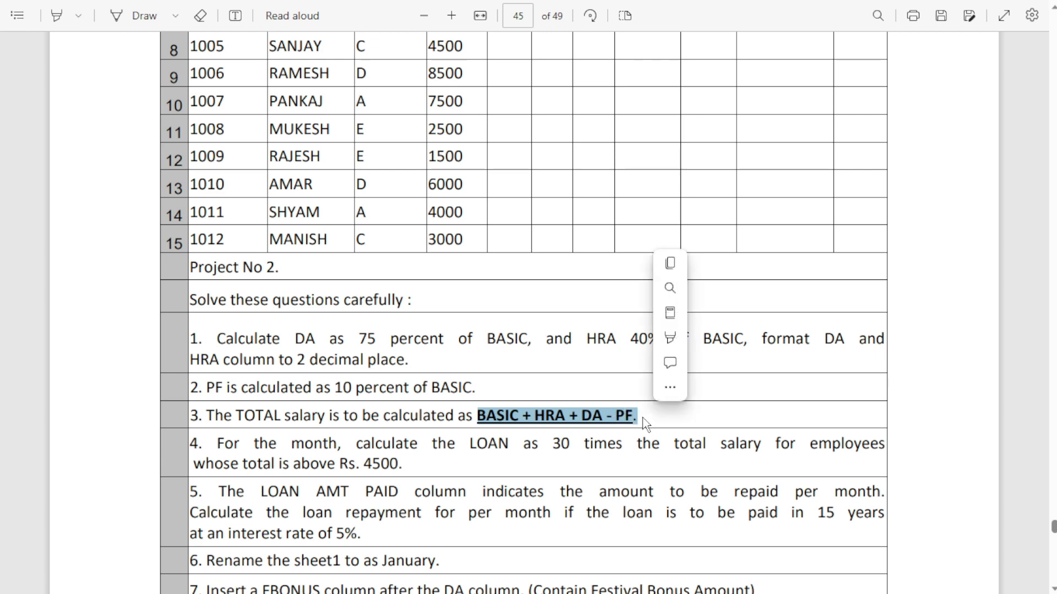
key("ctrl+c")
Step: Calculate the first employee's total salary in Excel cell H4 with =D4+E4+F4-G4
key("alt+Tab")
left_click(623, 306)
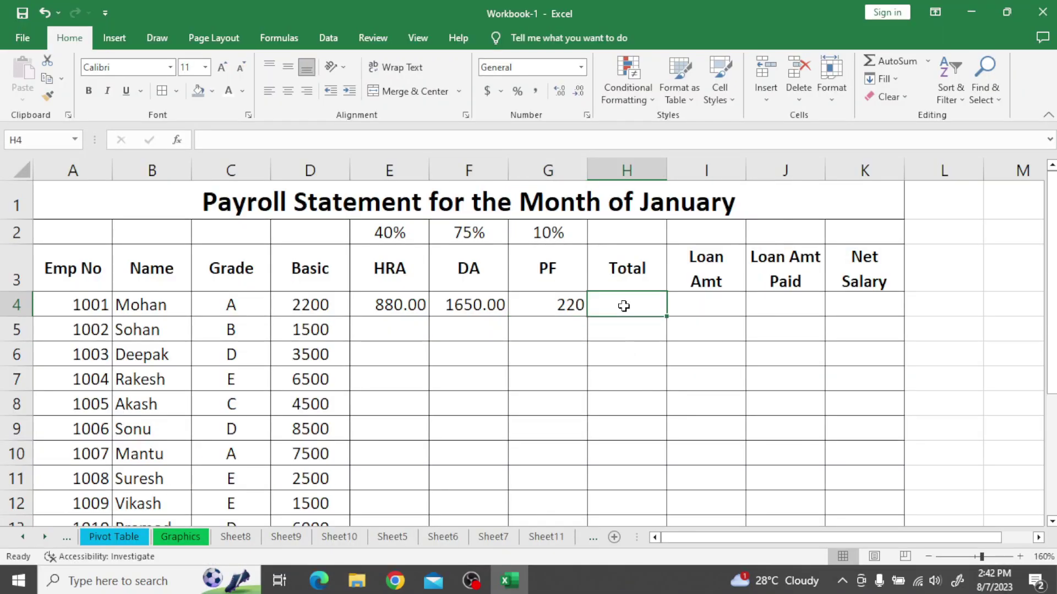
type("=")
left_click(305, 309)
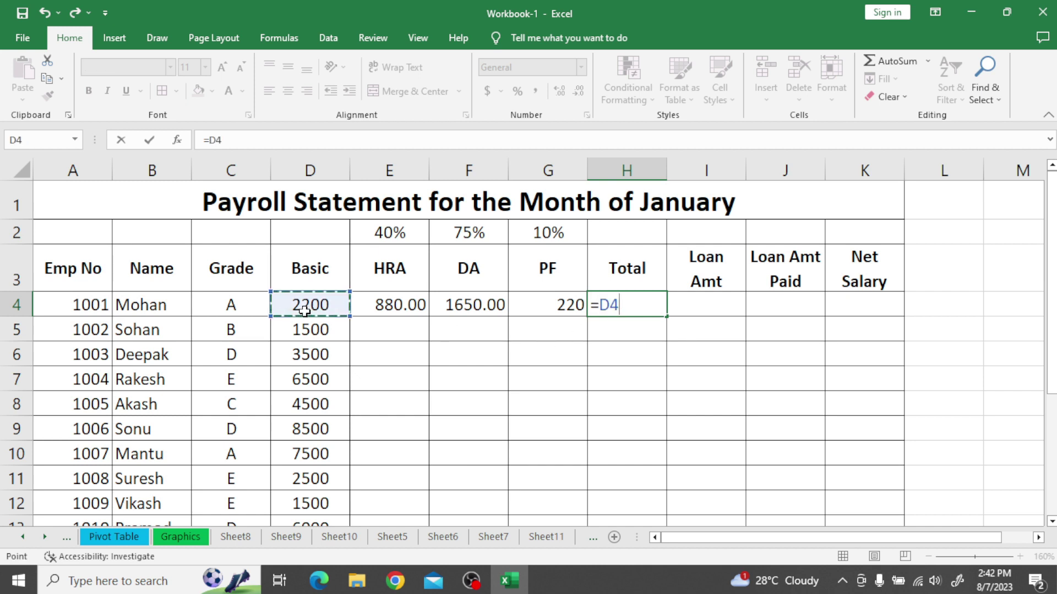
type("+")
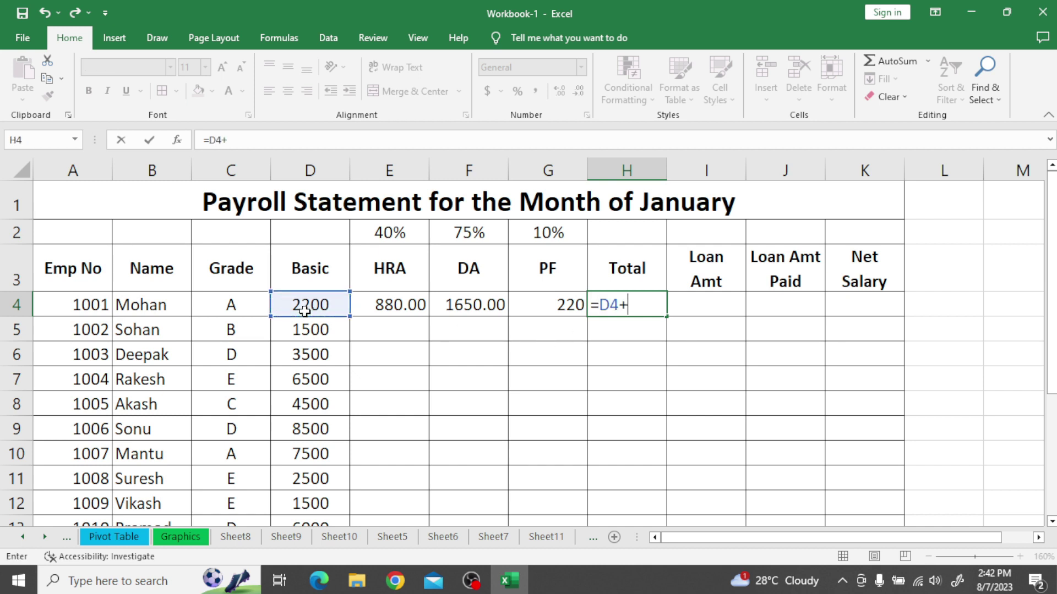
left_click(368, 298)
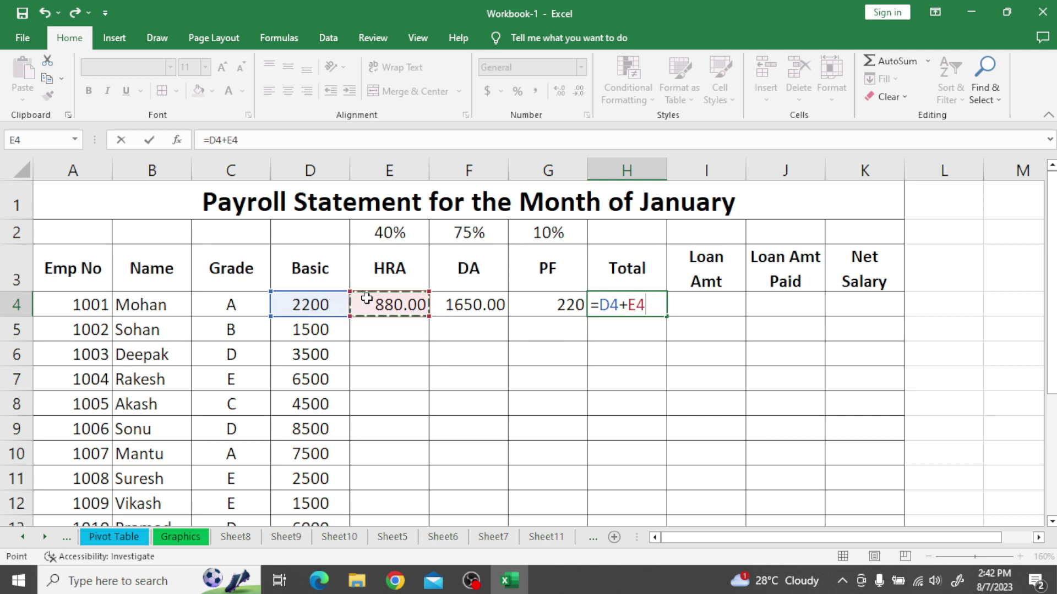
type("+")
left_click(450, 299)
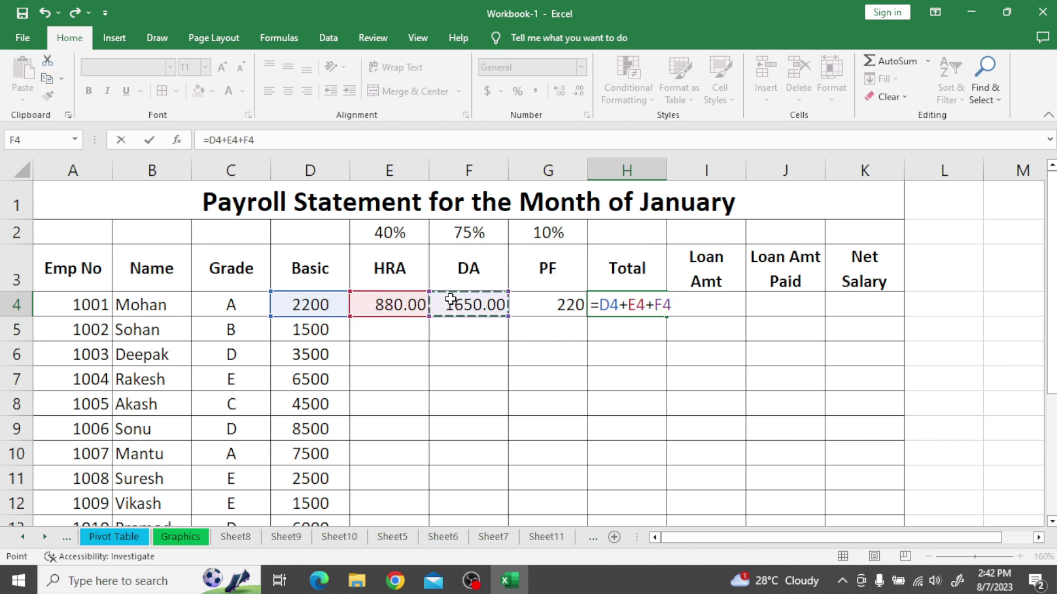
type("-")
left_click(558, 309)
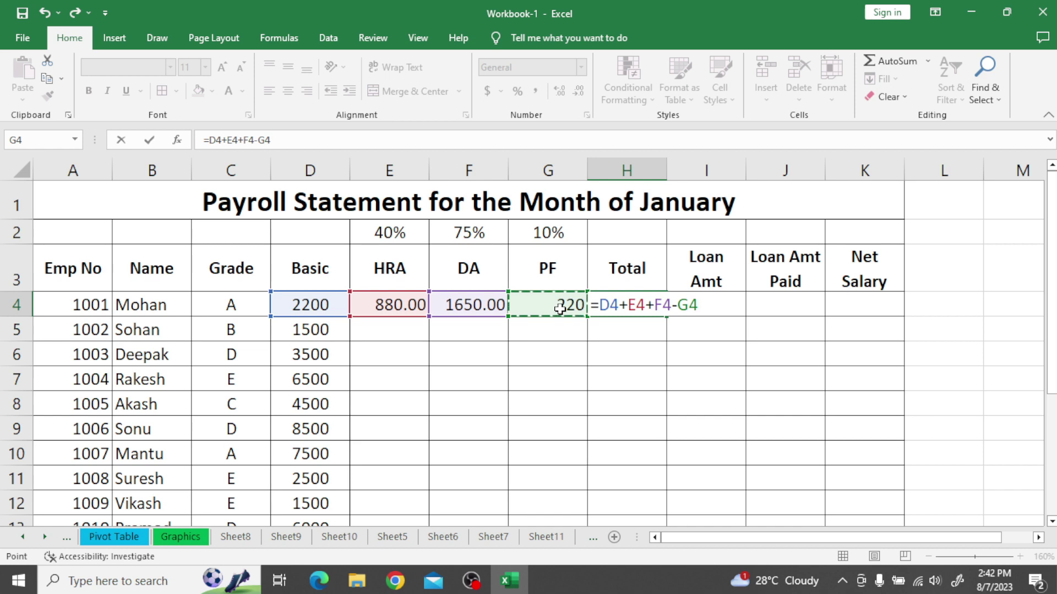
key("Return")
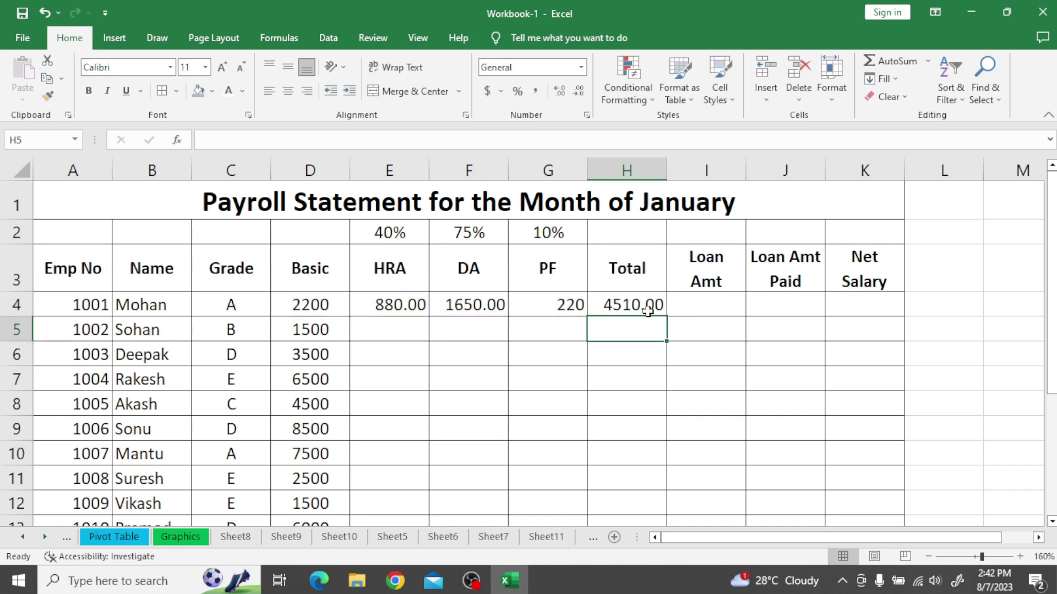
Step: Read question 4 in the PDF, highlighting its 30-times-total-salary loan rule and above Rs. 4500 condition, and locate the matching Total and Loan Amt cells in Excel
key("alt+Tab")
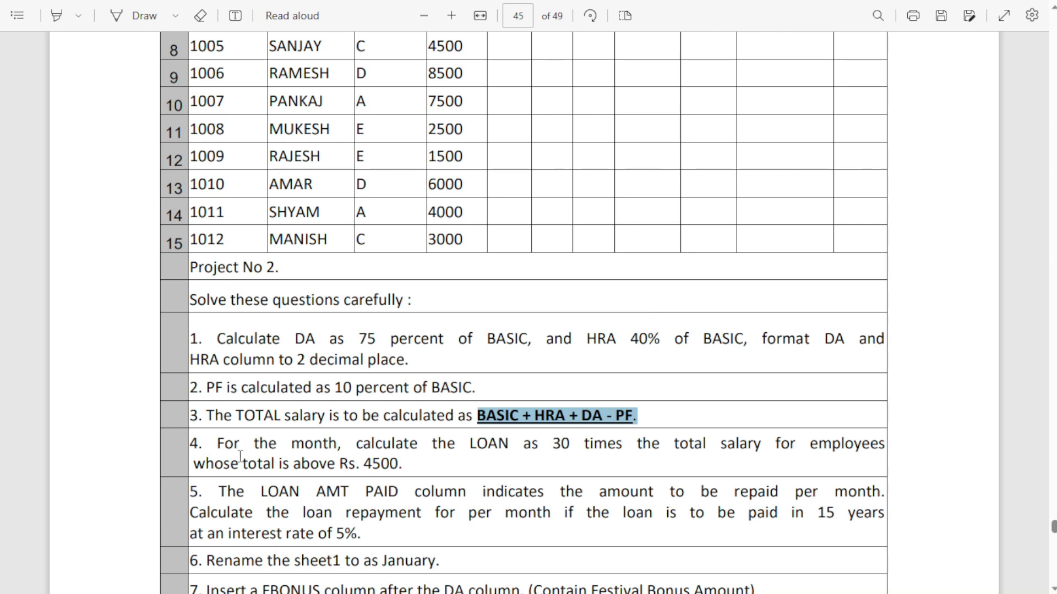
left_click_drag(218, 443, 506, 447)
key("alt+Tab")
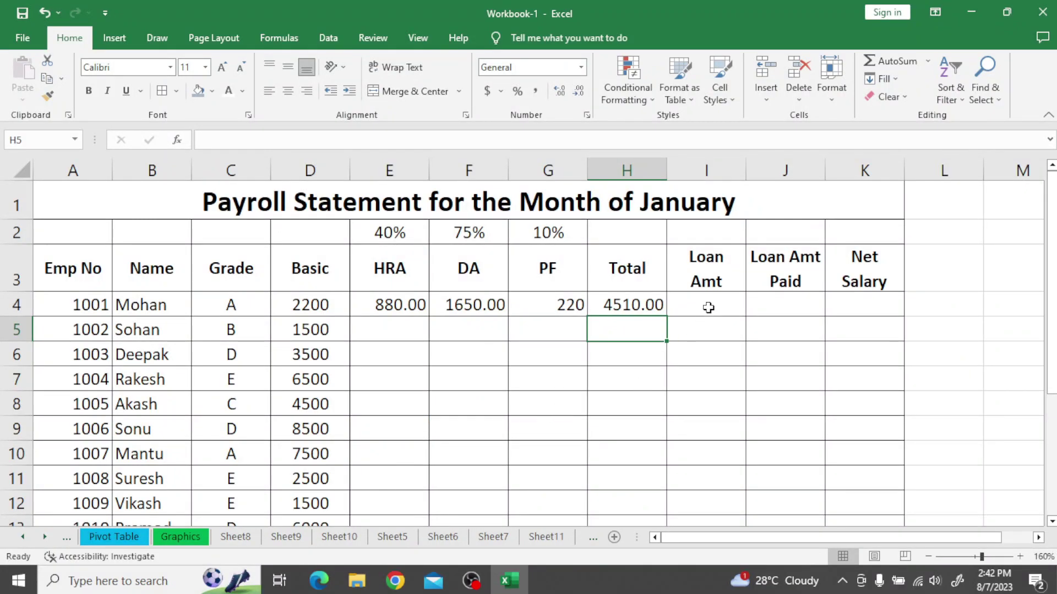
left_click(709, 305)
key("alt+Tab")
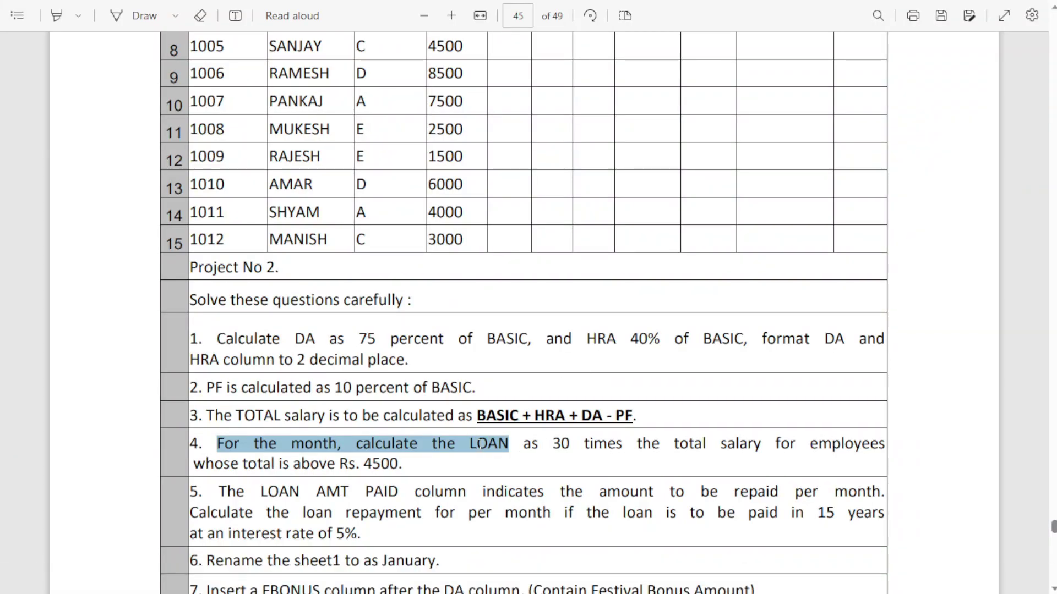
left_click(481, 446)
left_click_drag(531, 444, 761, 444)
key("alt+Tab")
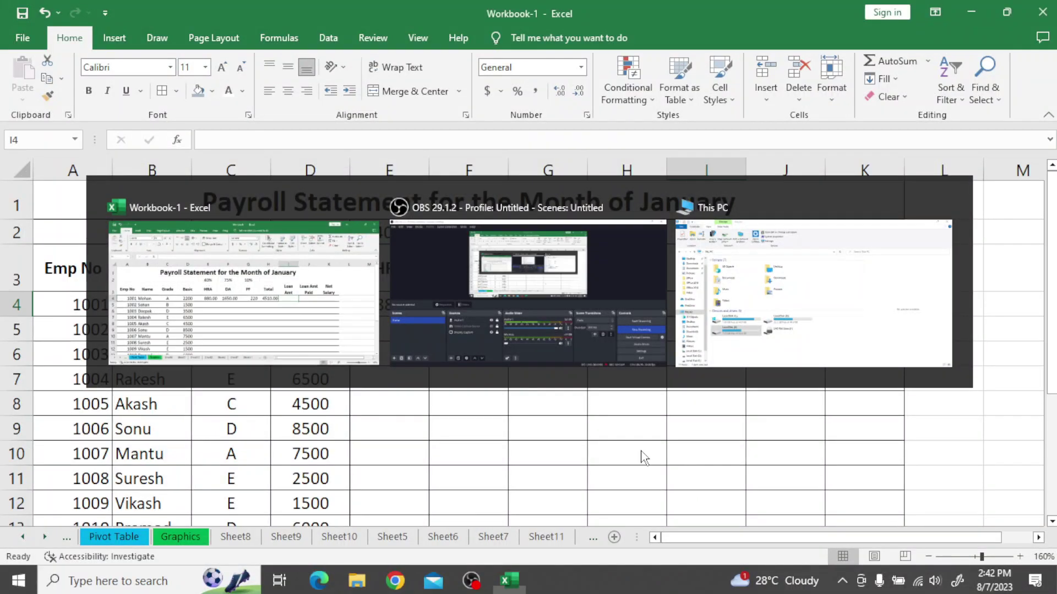
left_click(628, 309)
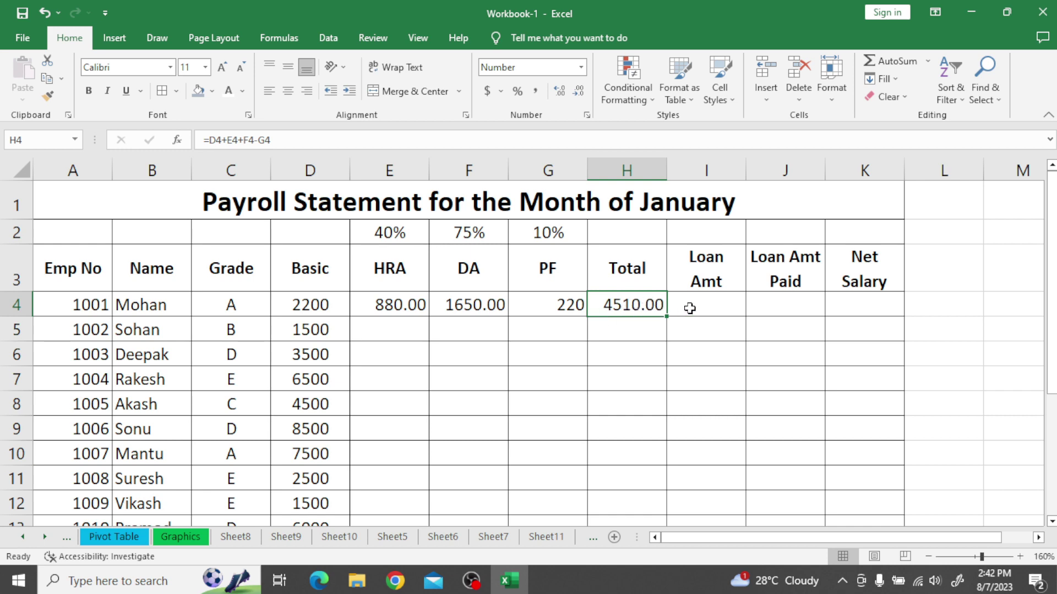
left_click(682, 312)
key("alt+Tab")
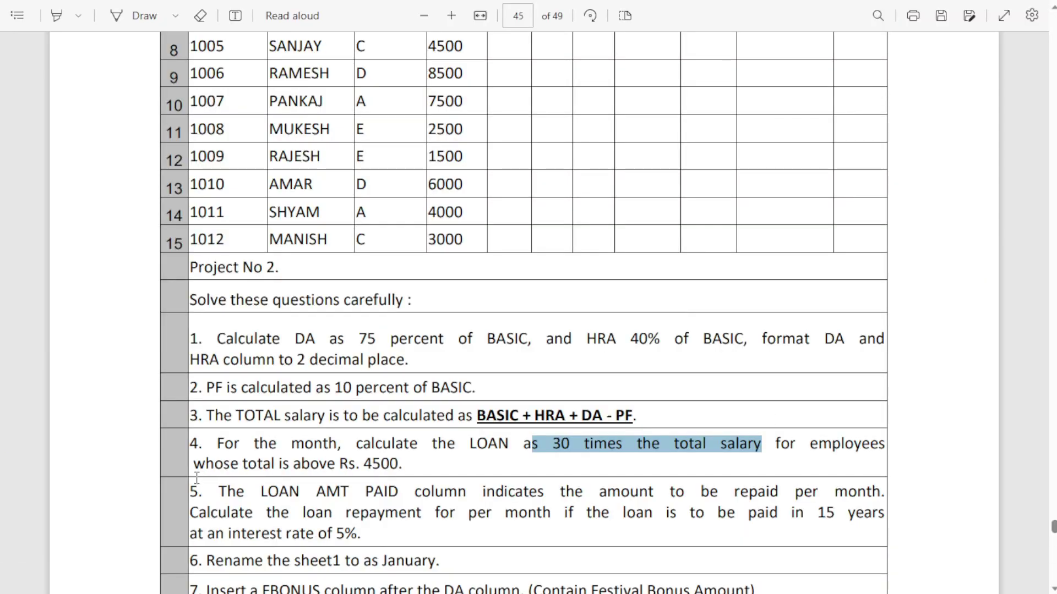
left_click_drag(194, 464, 408, 463)
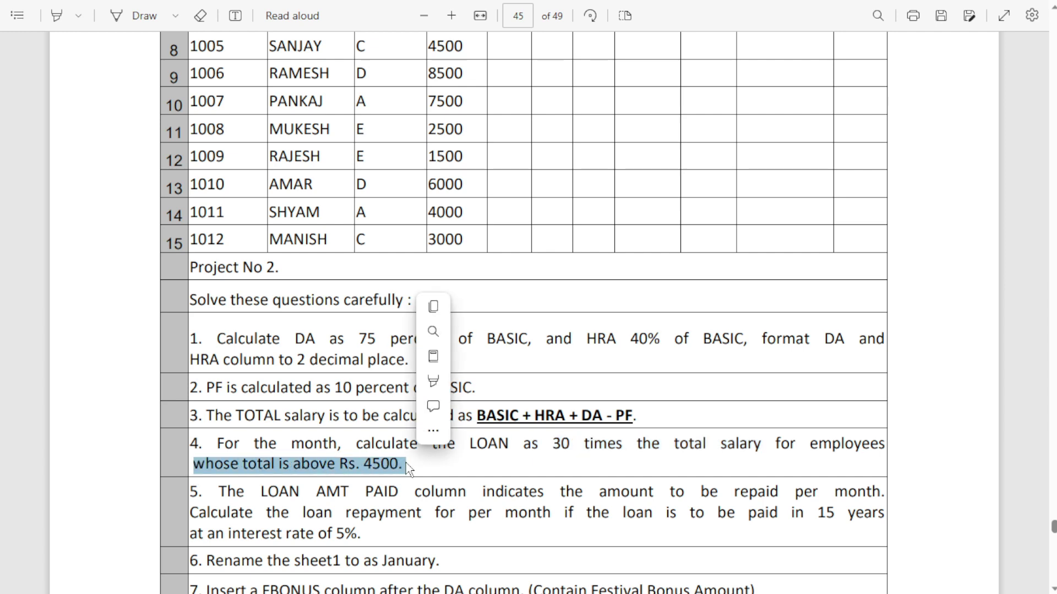
key("alt+Tab")
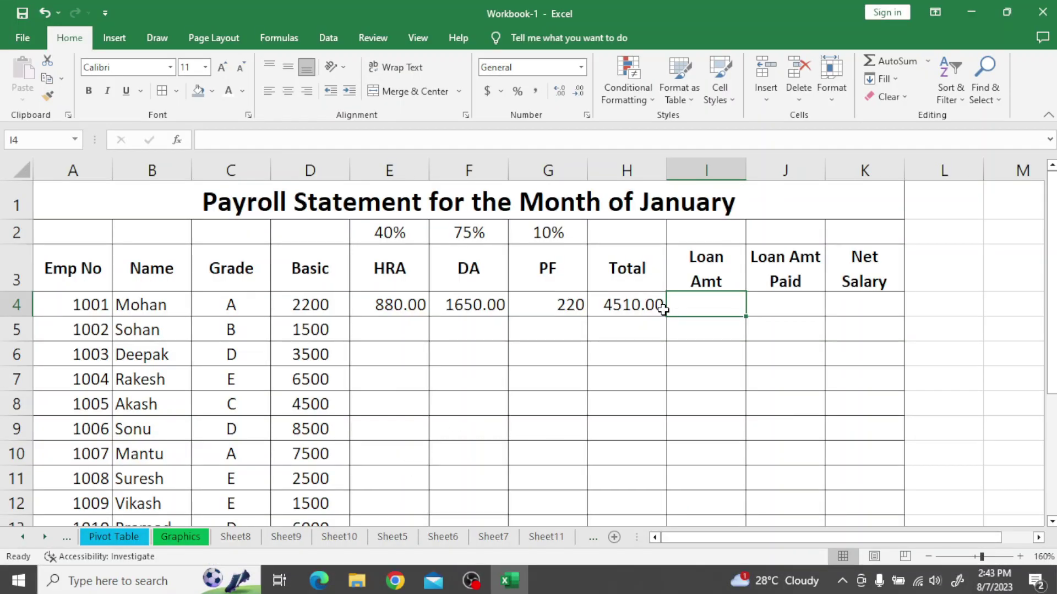
Step: Calculate the first employee's loan amount in cell I4 with =IF(H4>=4500,H4*30,0)
type("=i")
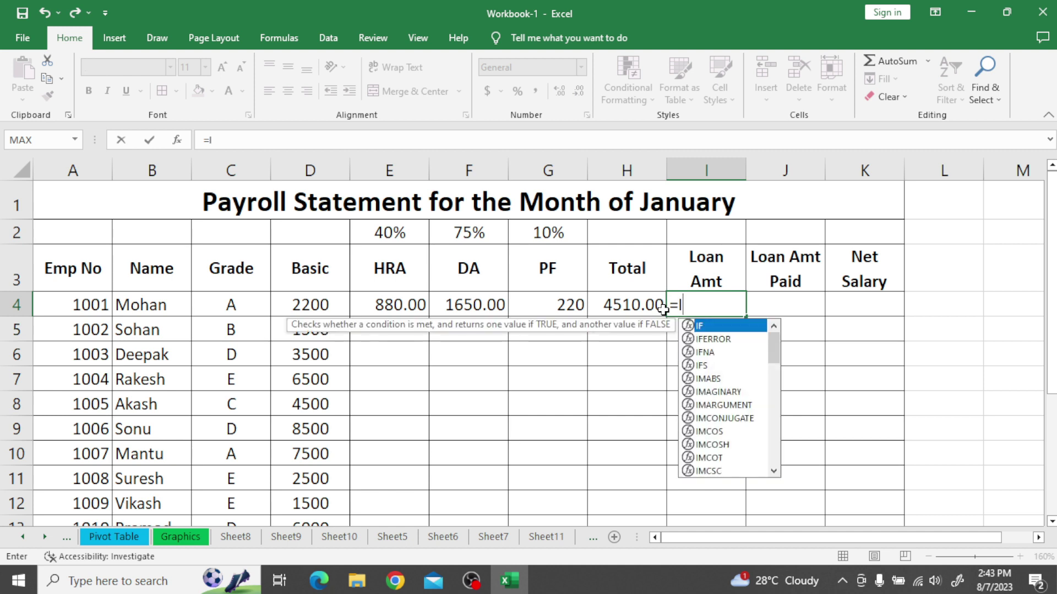
key("Tab")
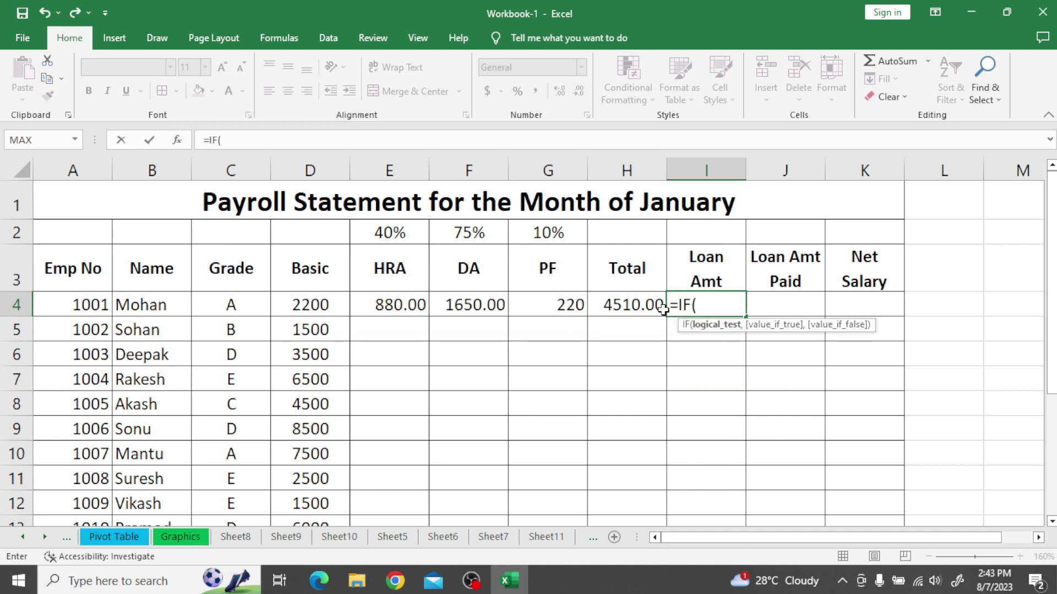
left_click(634, 310)
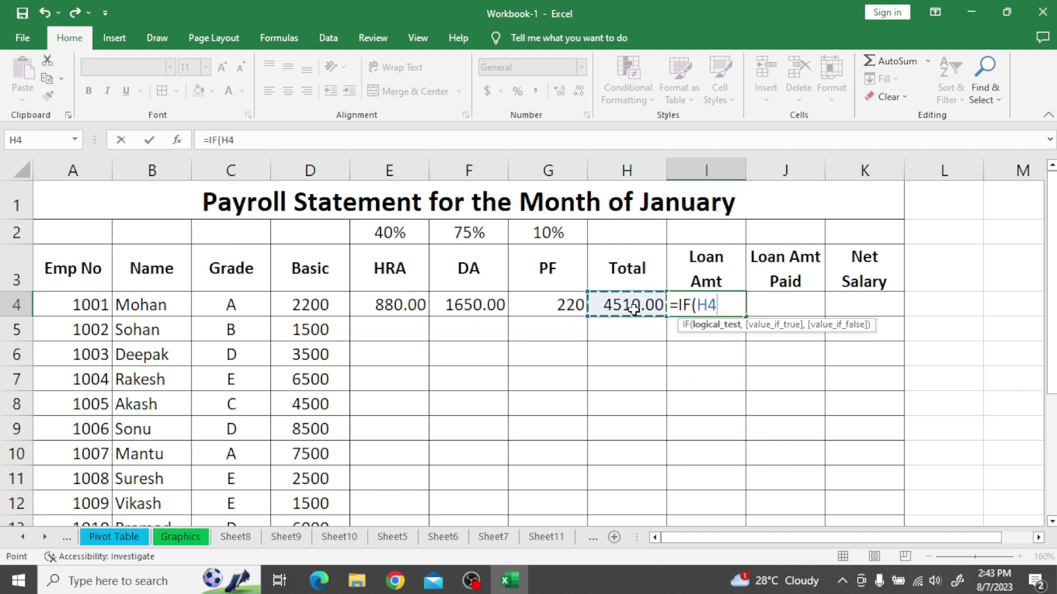
type(">=4500")
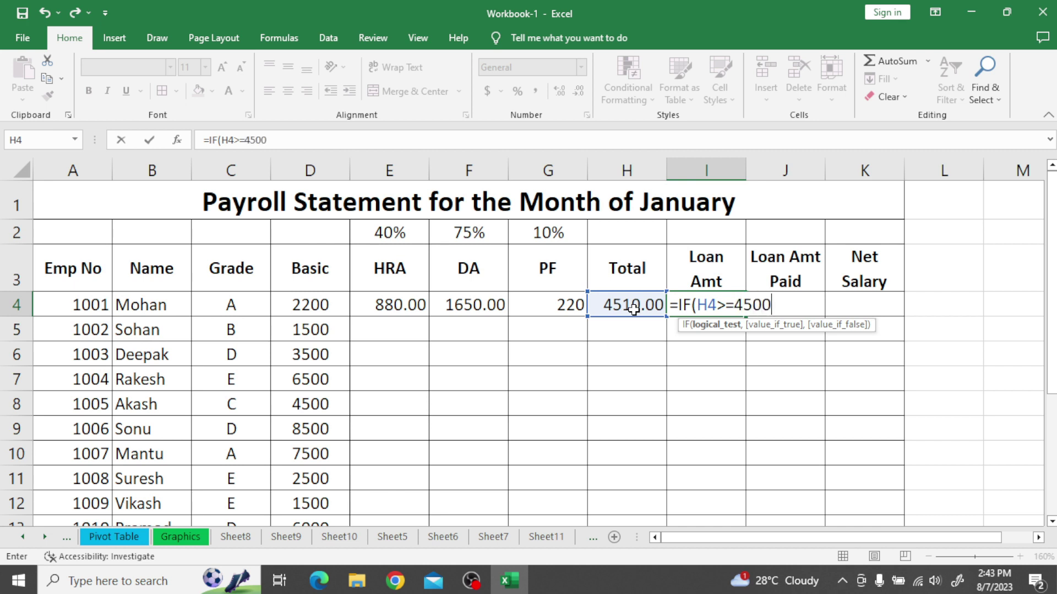
type(",")
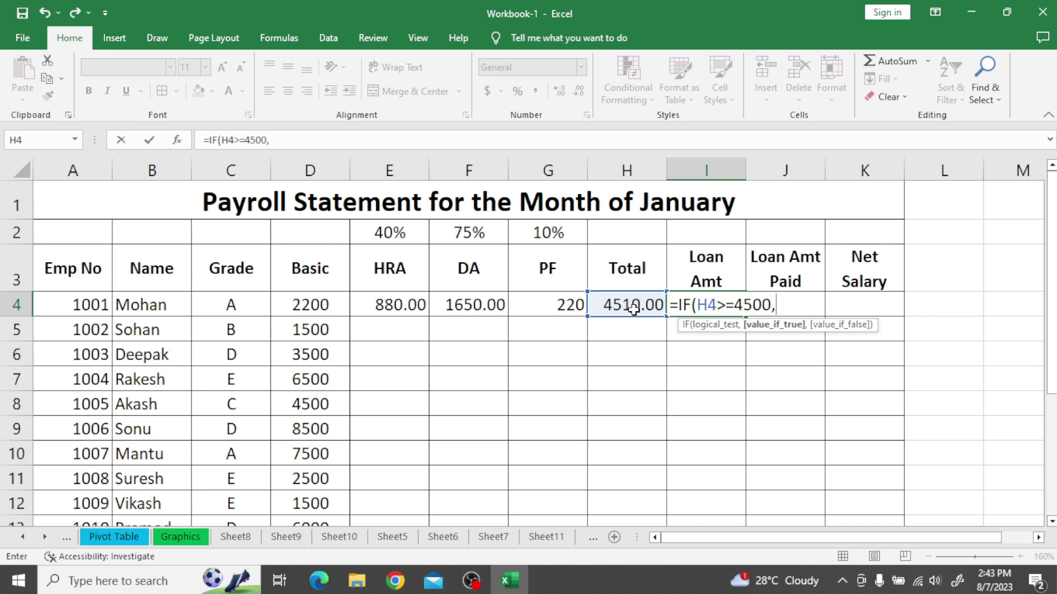
left_click(633, 310)
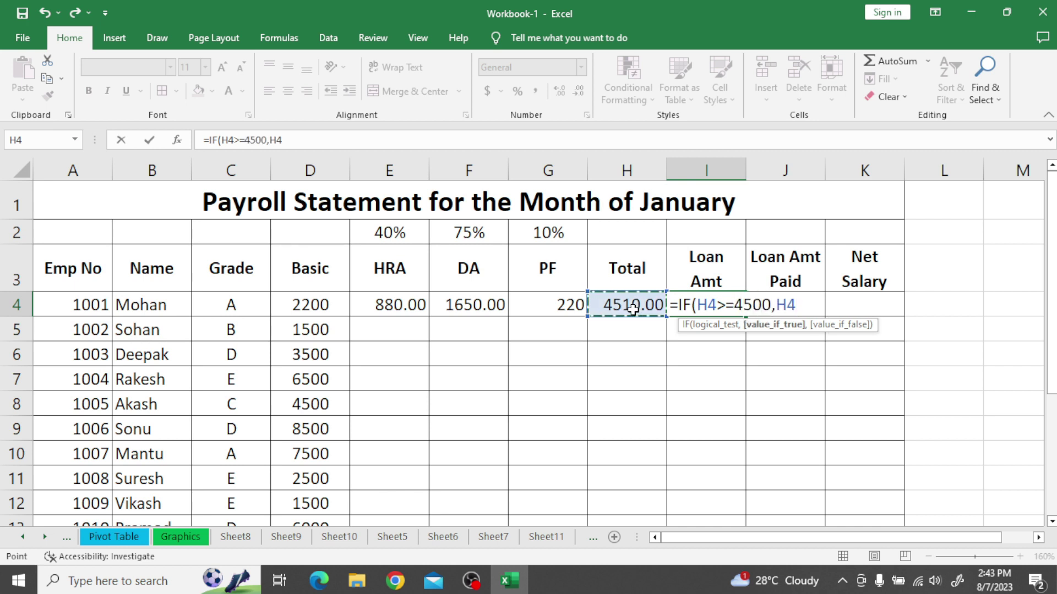
type("*30")
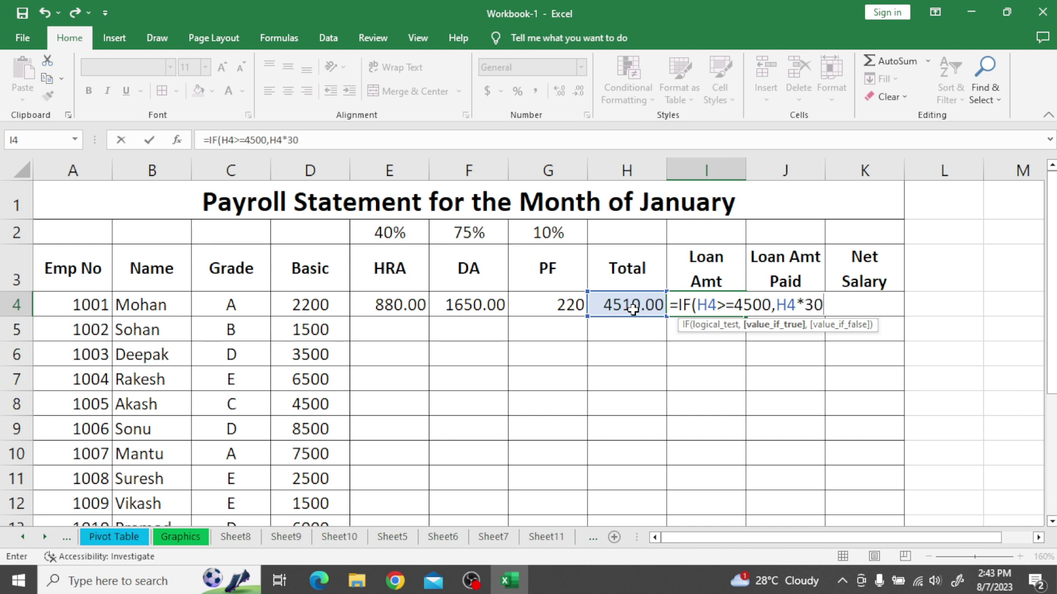
type(",0")
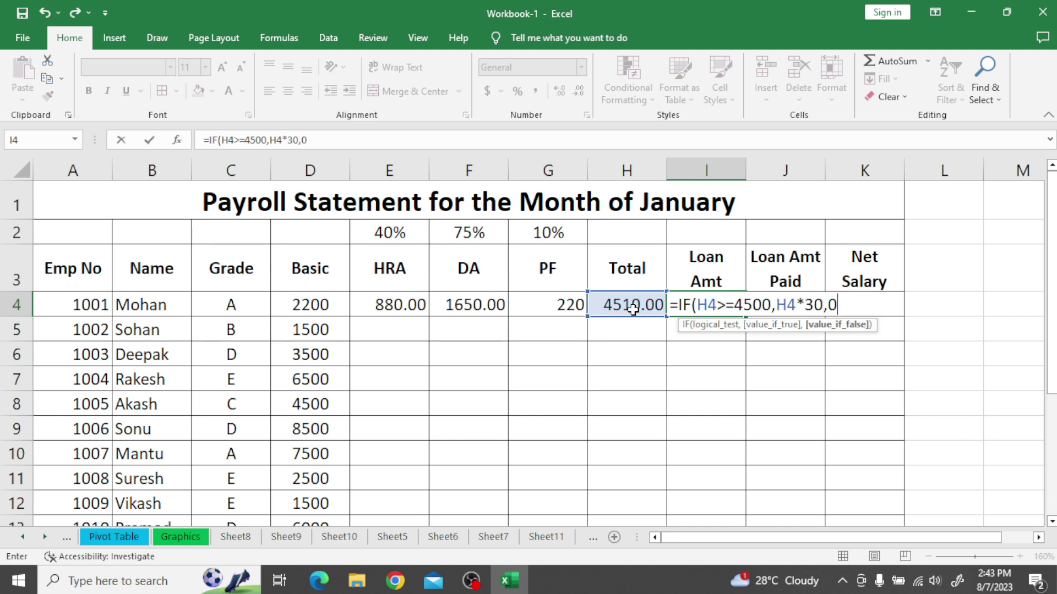
type(")")
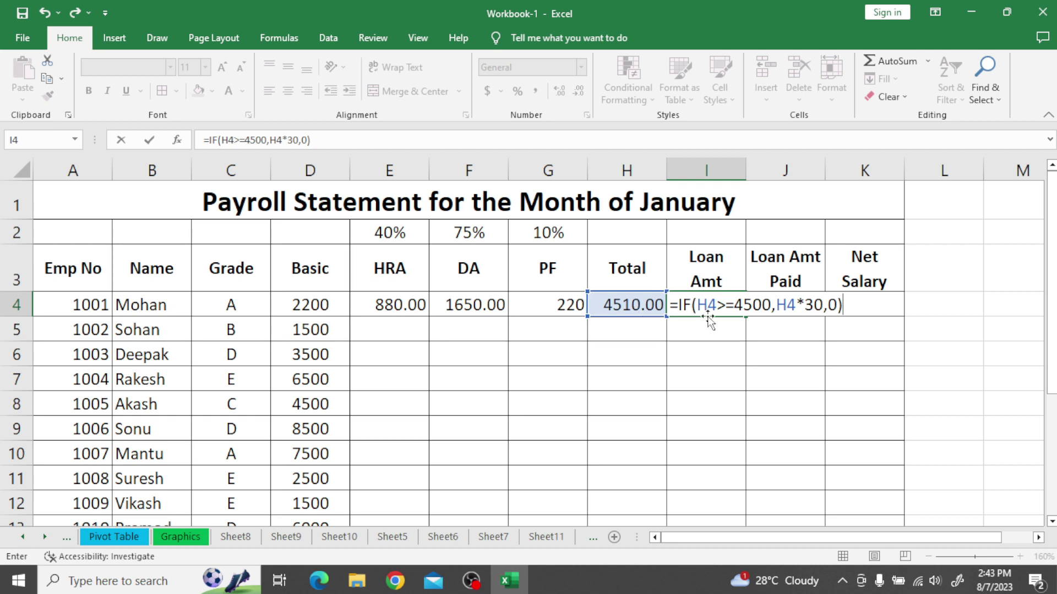
left_click_drag(699, 306, 715, 307)
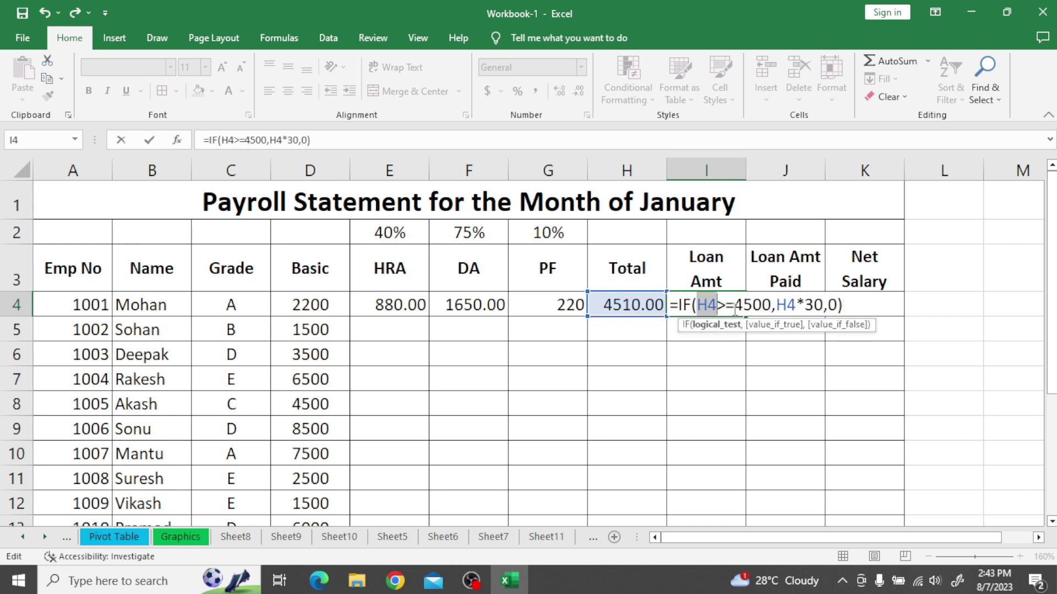
left_click_drag(738, 307, 796, 306)
left_click(824, 306)
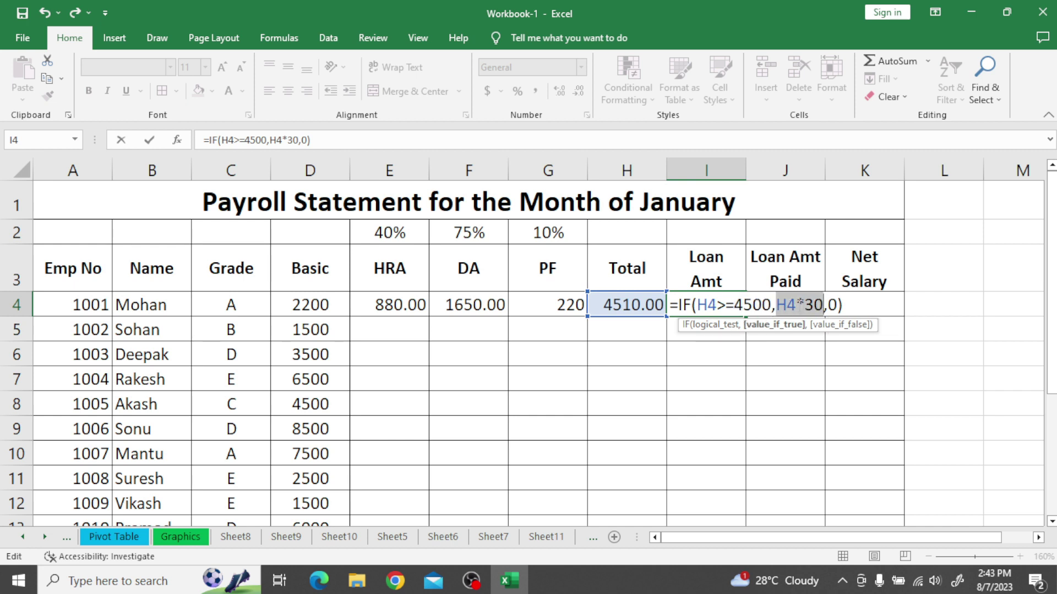
key("Return")
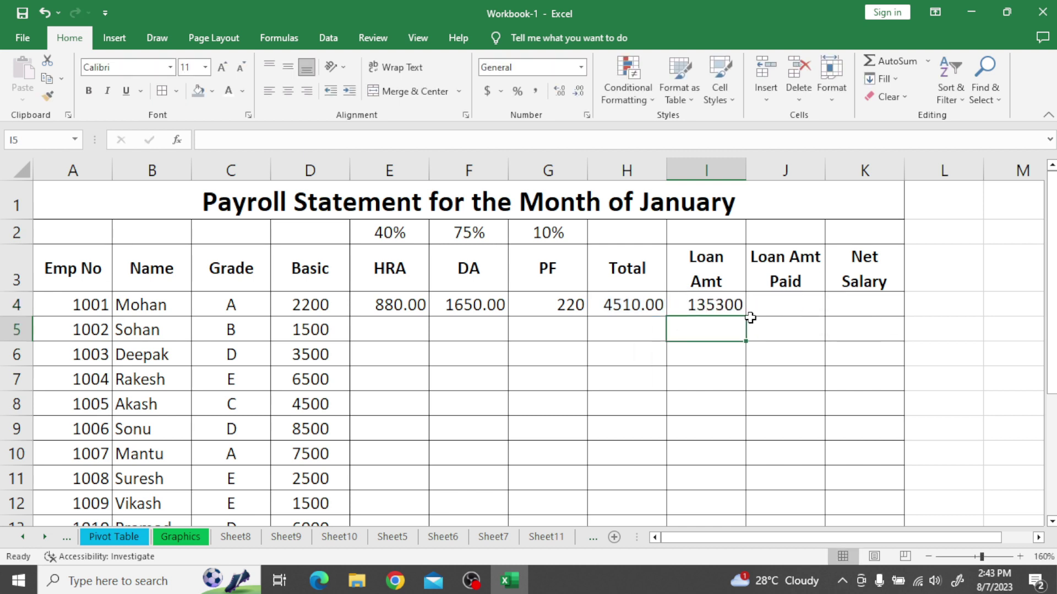
Step: Test the loan formula by setting the first employee's Basic in D4 to 2000 and checking the Total and Loan Amt cells
left_click(703, 304)
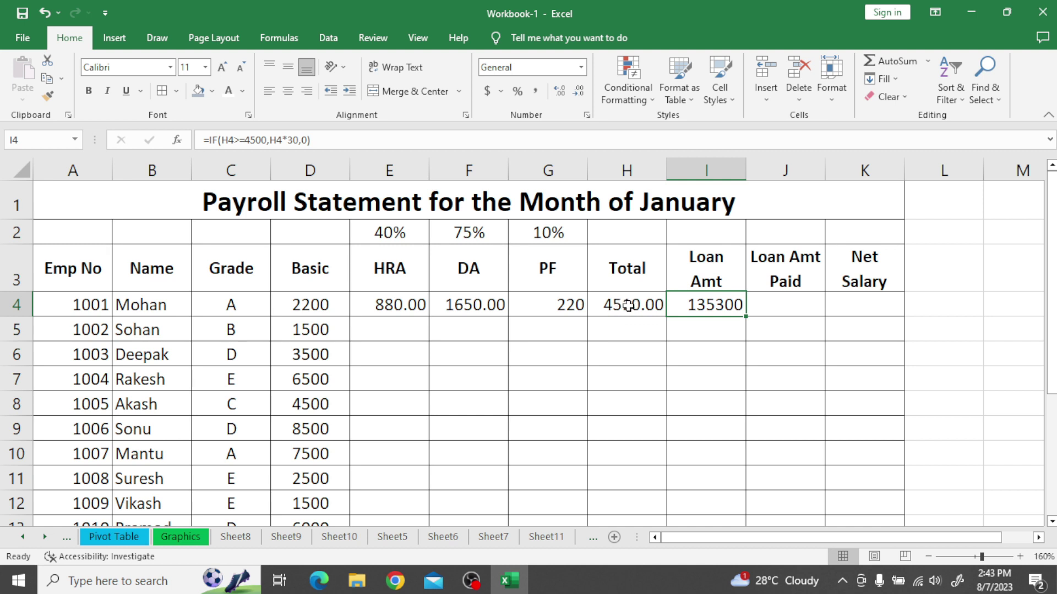
left_click(306, 298)
type("2000")
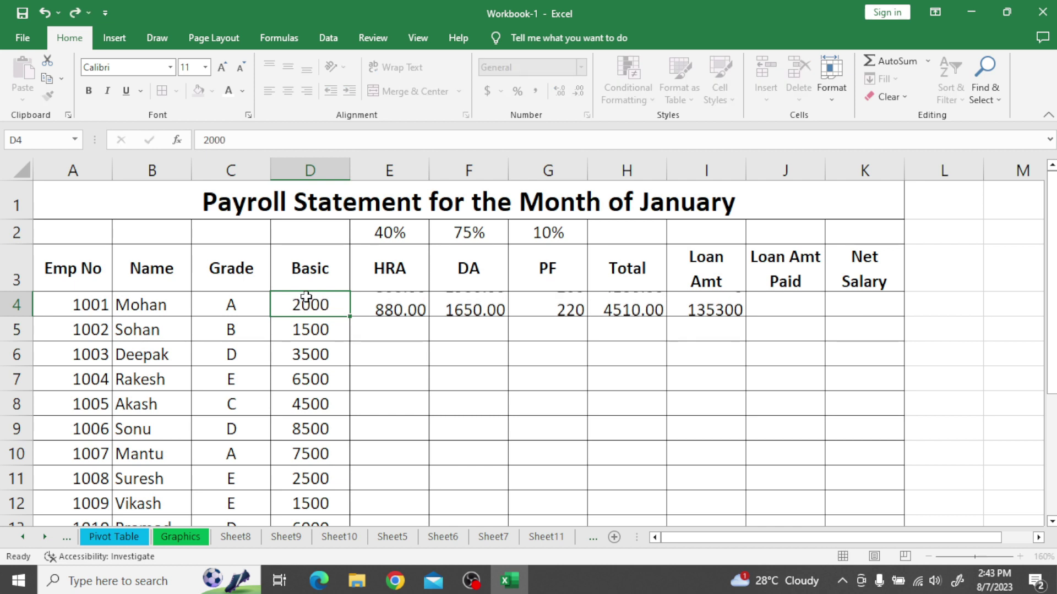
key("Return")
left_click(625, 315)
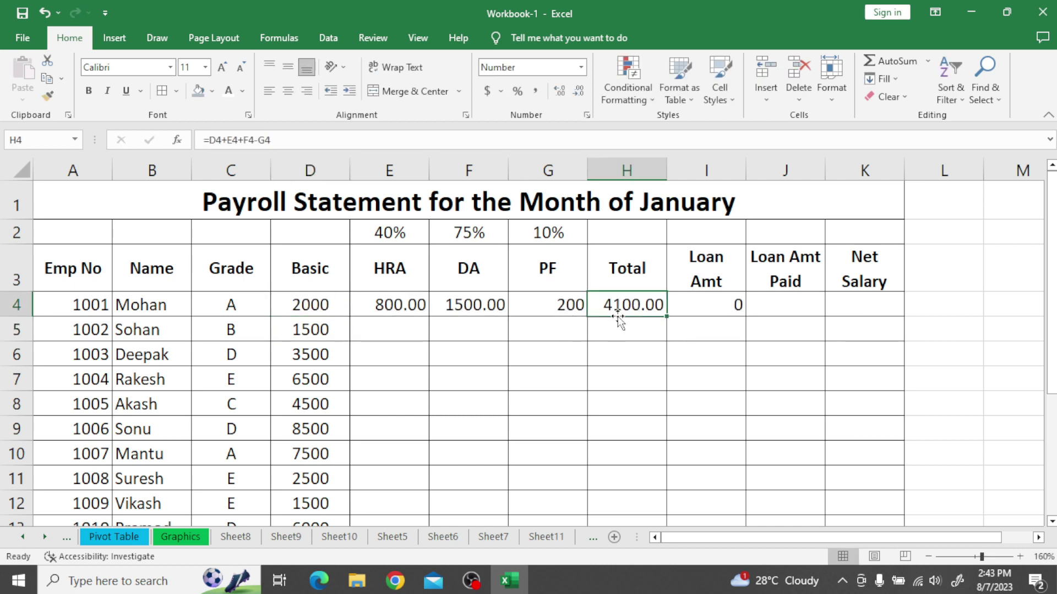
left_click(705, 309)
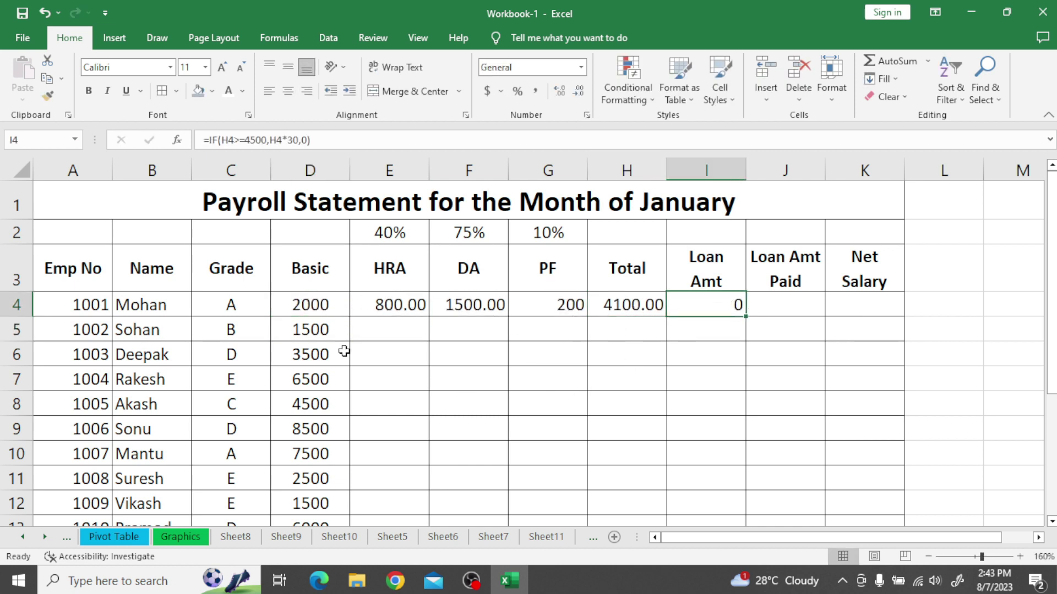
Step: Restore the first employee's Basic in cell D4 to 2200
left_click(295, 312)
type("2200")
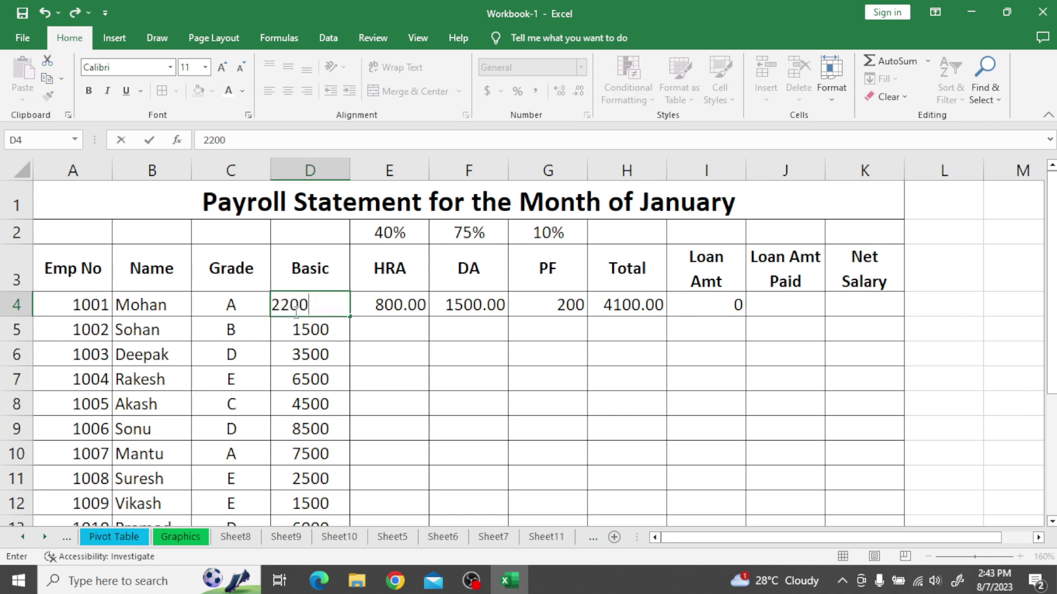
key("Return")
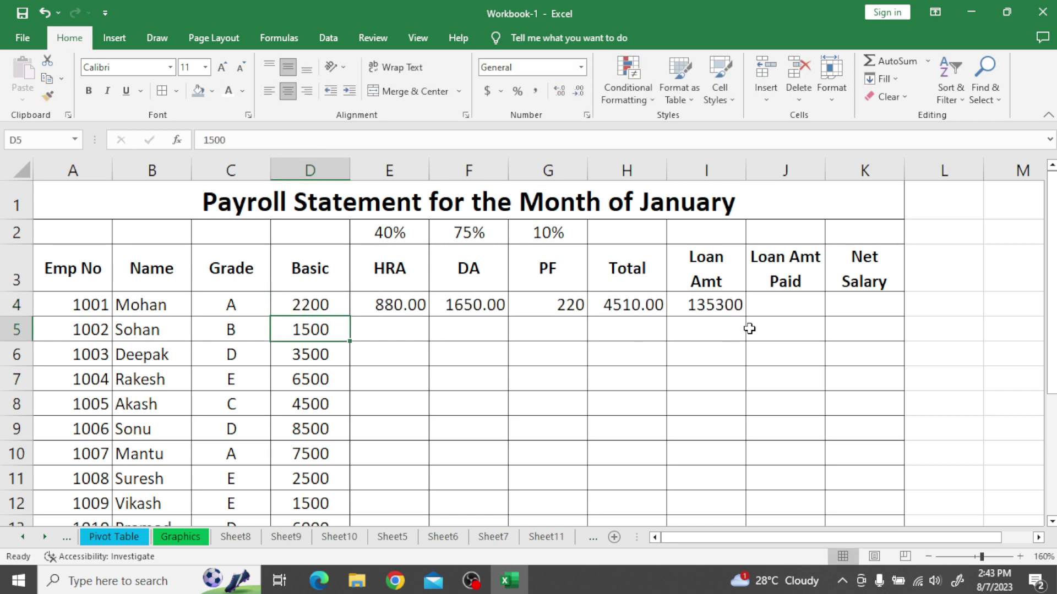
Step: Read question 5 in the PDF and highlight its first sentence about the LOAN AMT PAID column
key("alt+Tab")
scroll(567, 418, "down", 3)
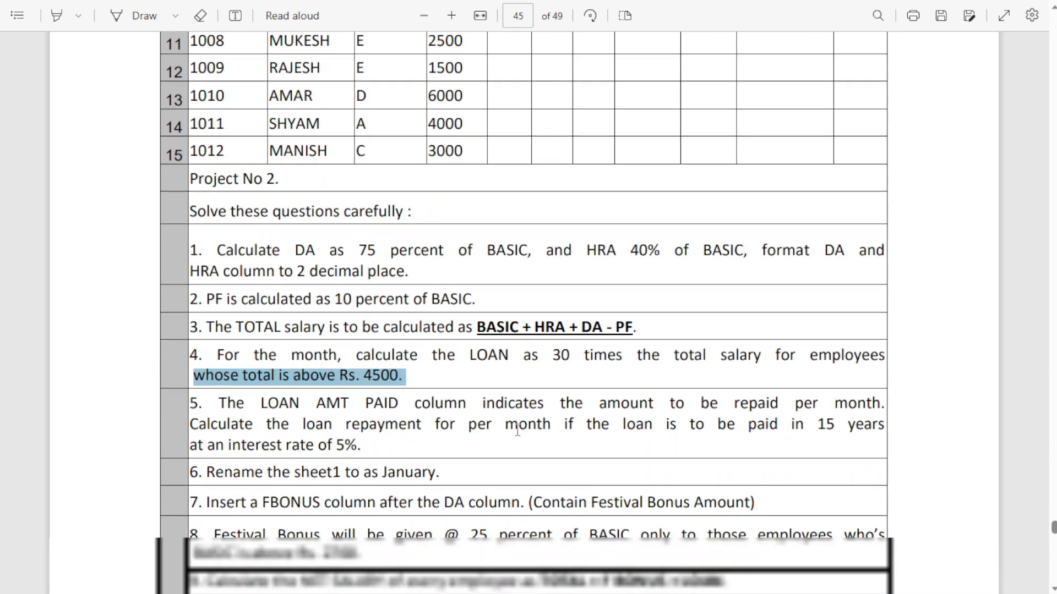
left_click_drag(220, 313, 883, 321)
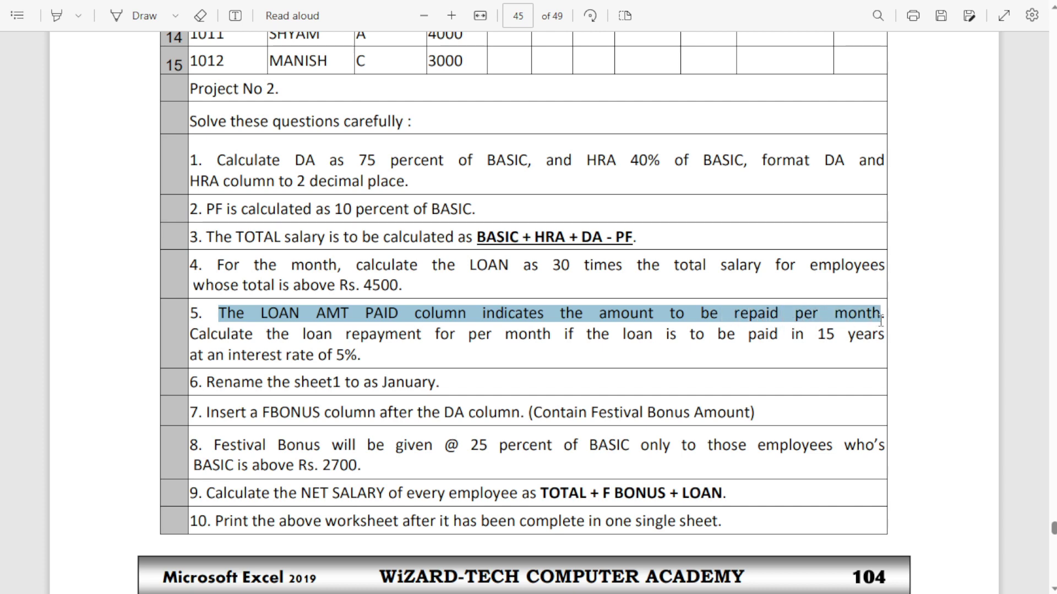
Step: Select cell J4 in the Excel payroll sheet and read the PDF's question 5 for the loan repayment period and interest rate
key("alt+Tab")
left_click(787, 306)
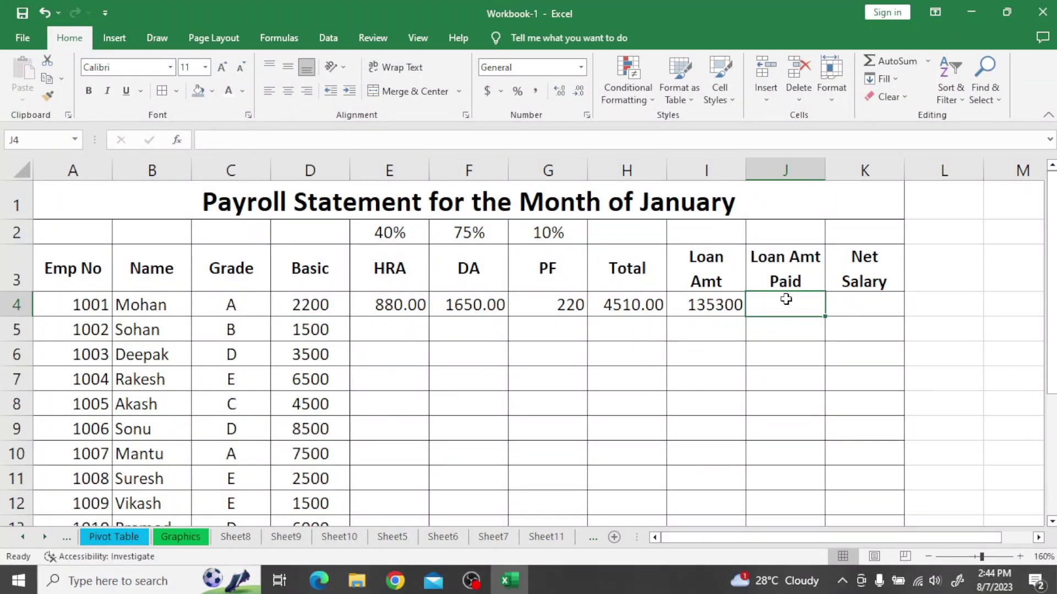
key("alt+Tab")
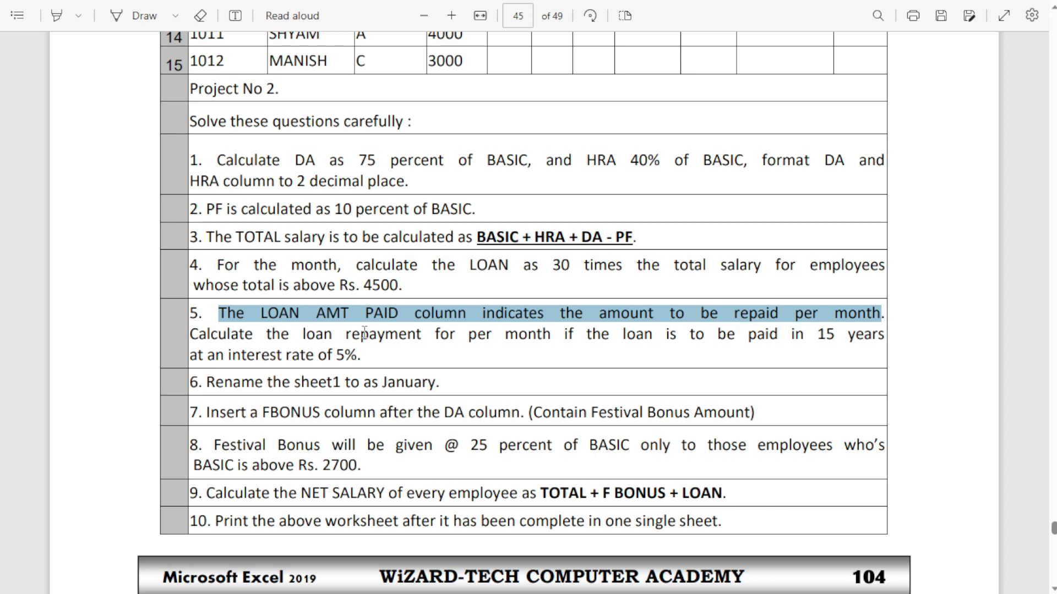
left_click_drag(219, 334, 418, 337)
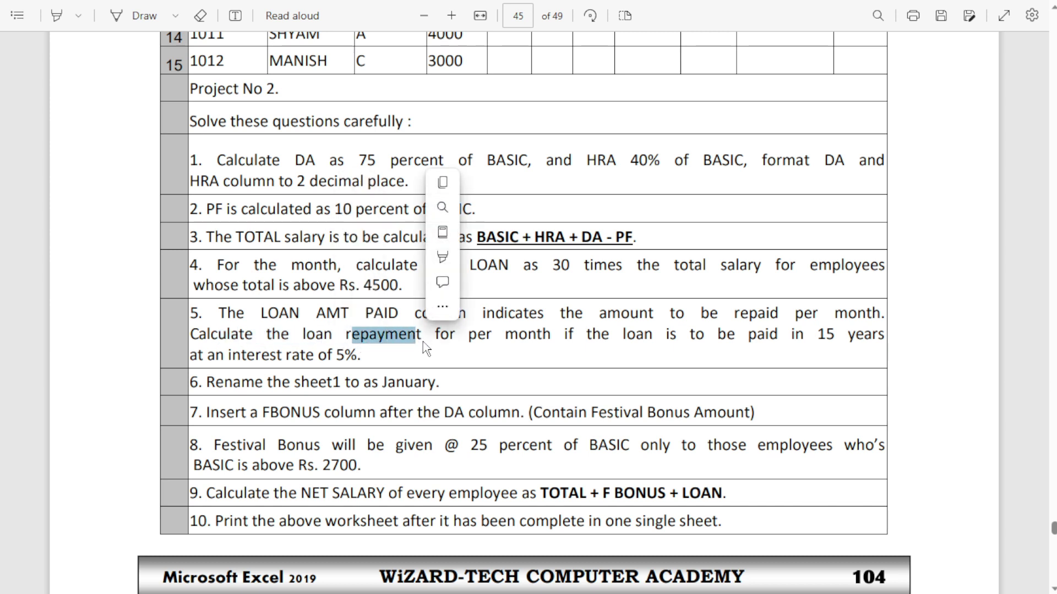
left_click(514, 339)
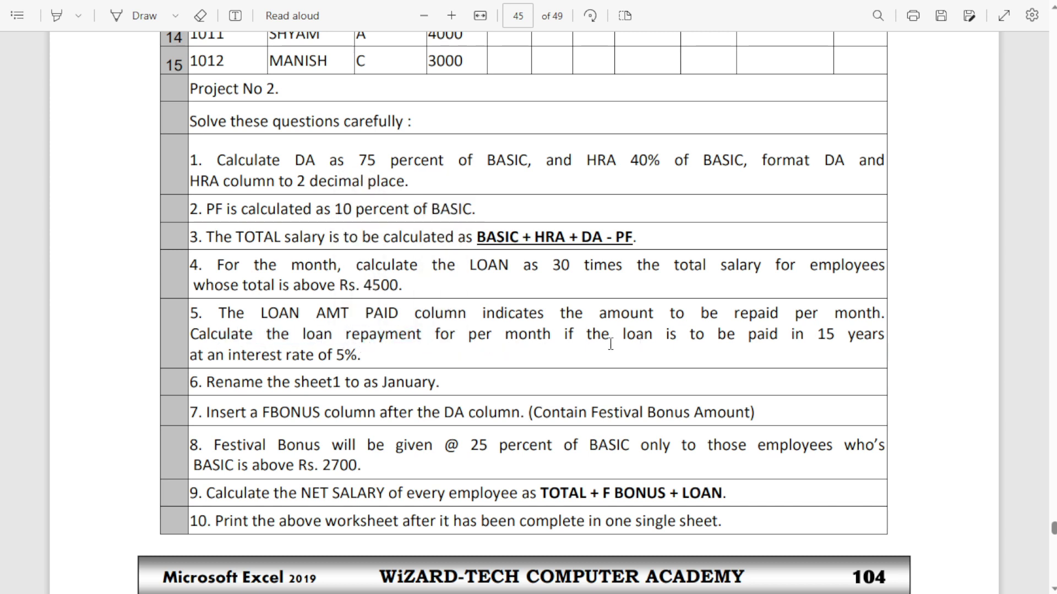
left_click_drag(610, 342, 690, 341)
left_click(787, 342)
left_click_drag(818, 340, 887, 340)
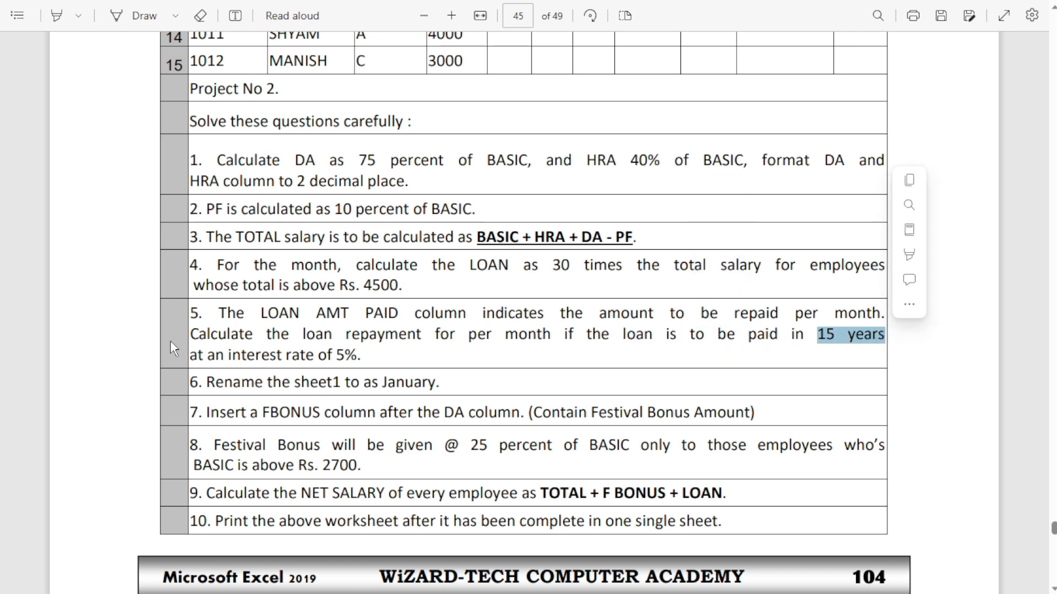
left_click_drag(255, 356, 361, 357)
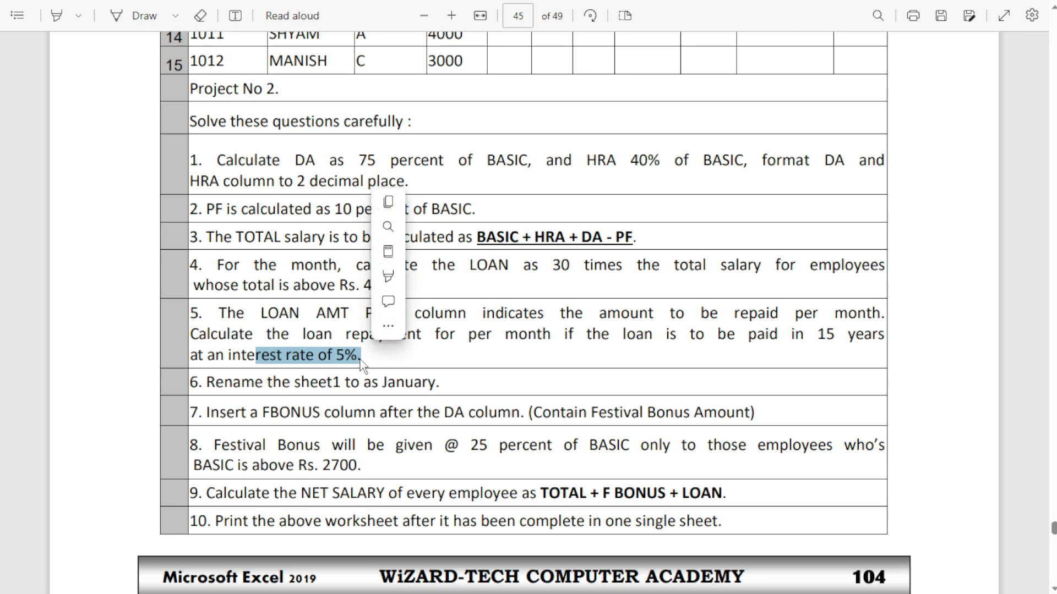
Step: Switch to Excel and calculate the first employee's monthly loan repayment in cell J4 with =PMT(5%/12,15*12,I4)
key("alt+Tab")
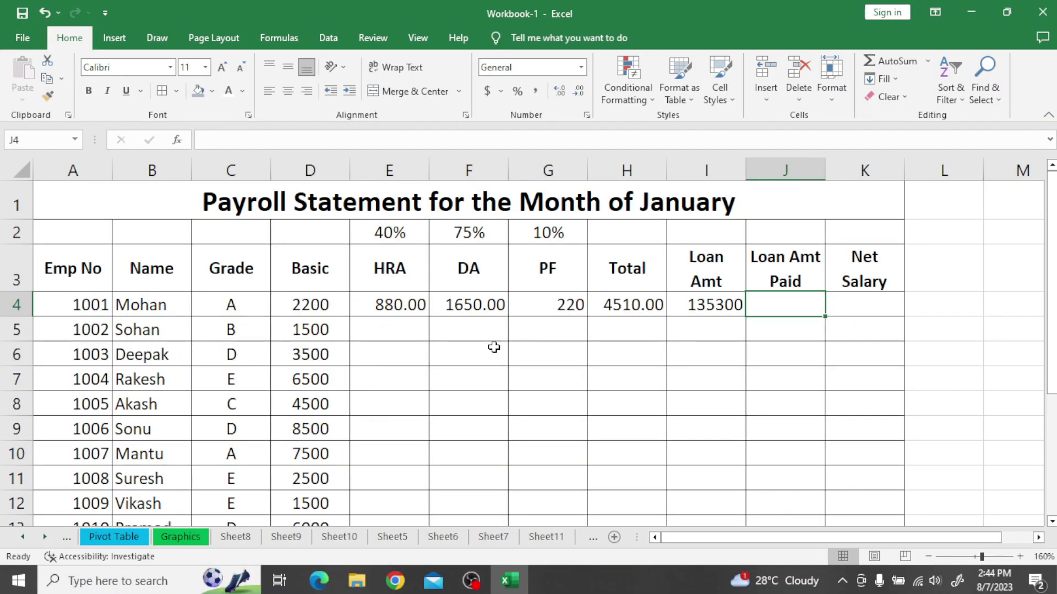
type("=")
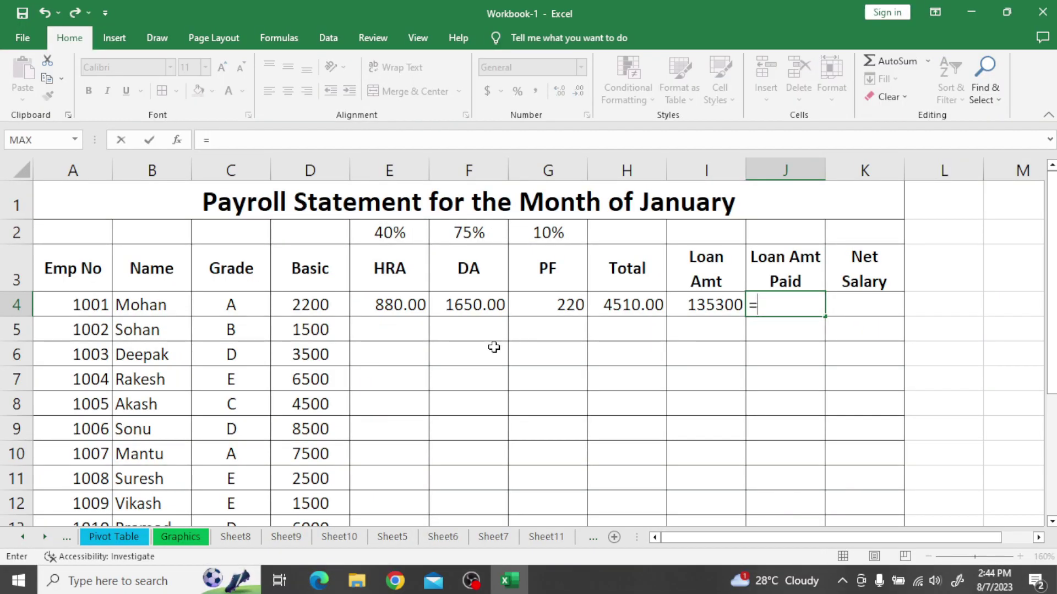
type("PMT")
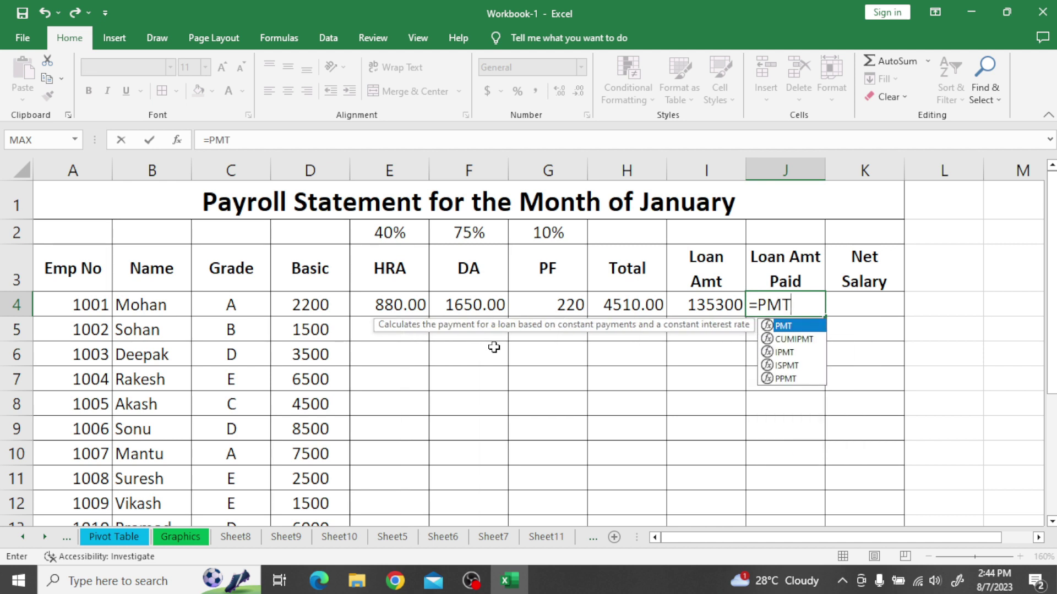
type("(")
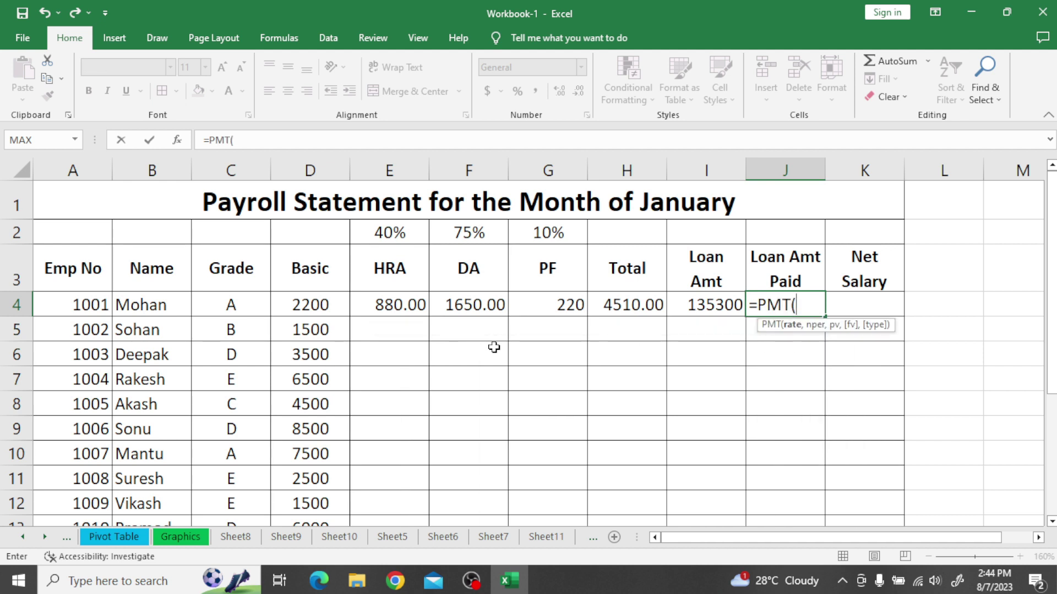
type("5%/12")
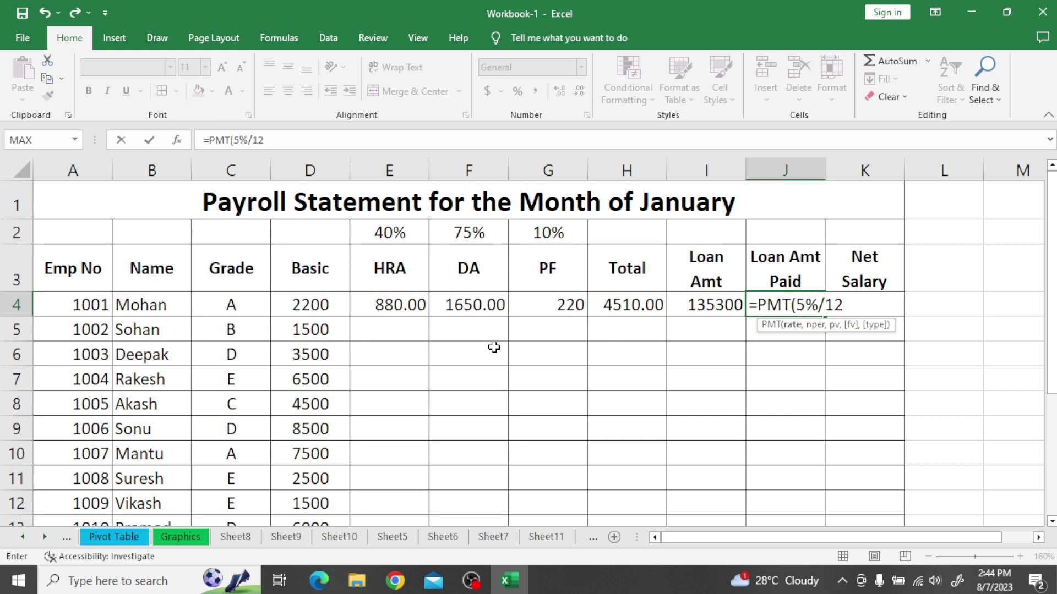
type(",")
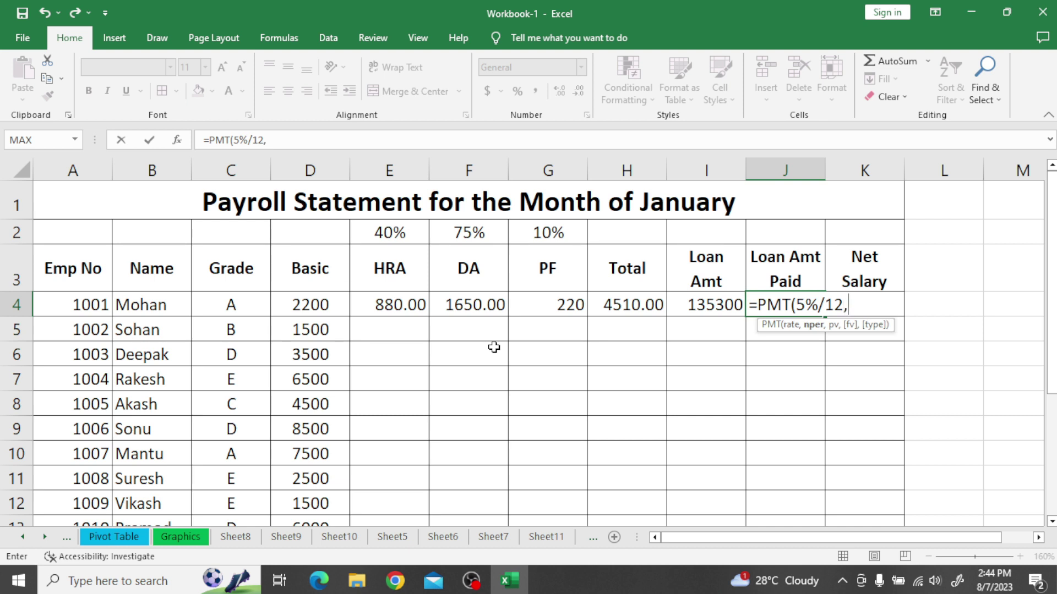
type("15*12")
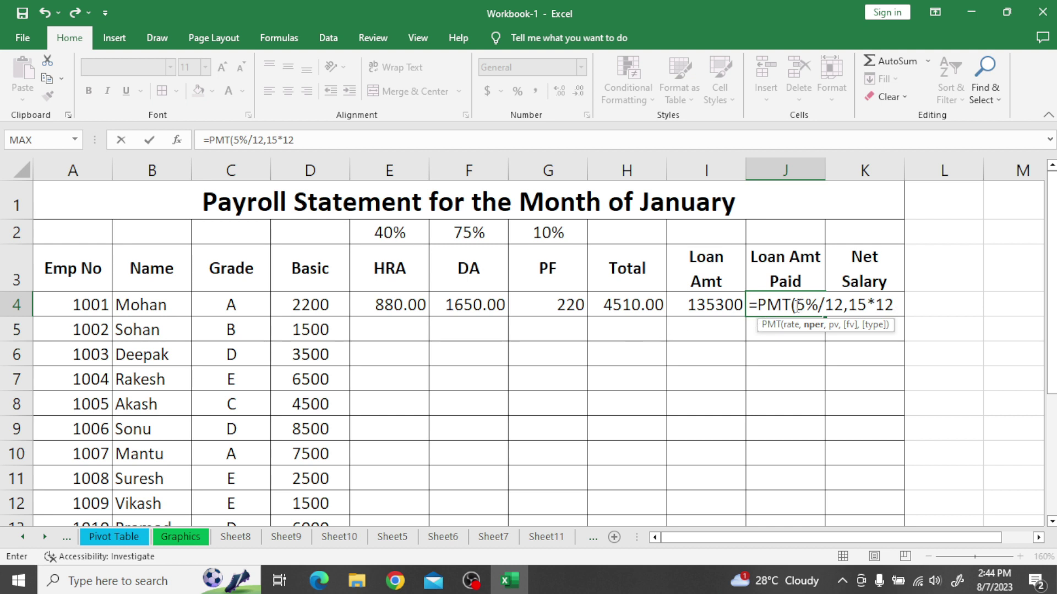
left_click_drag(796, 305, 843, 304)
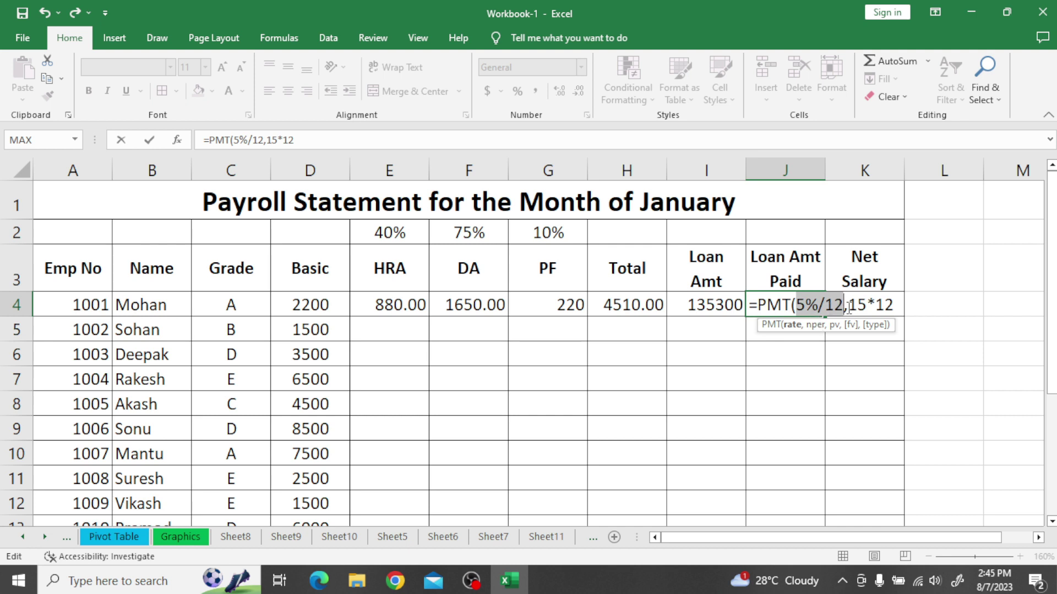
left_click_drag(848, 306, 896, 304)
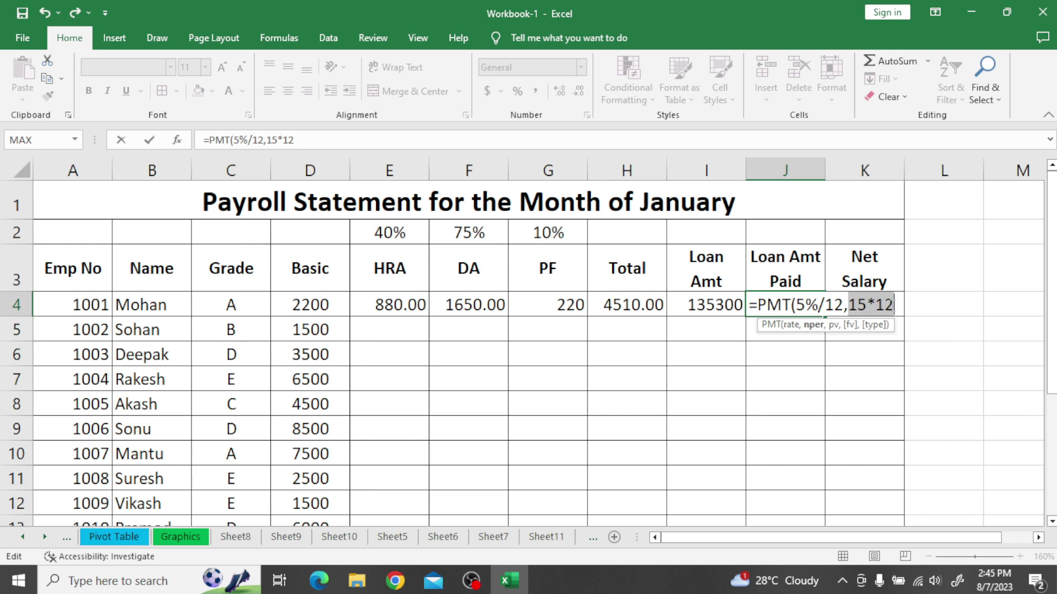
left_click(894, 307)
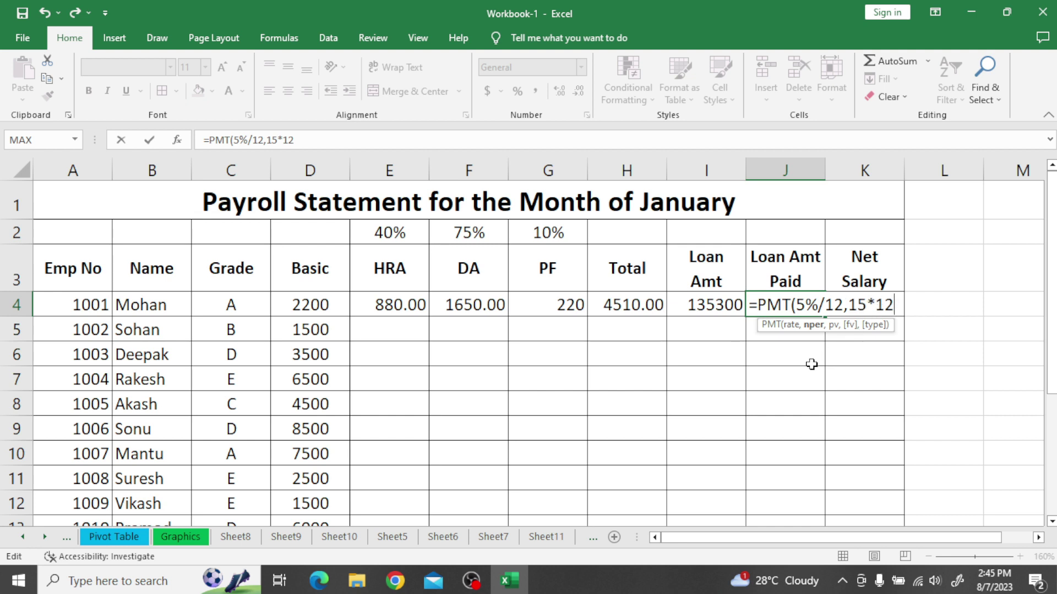
type(",")
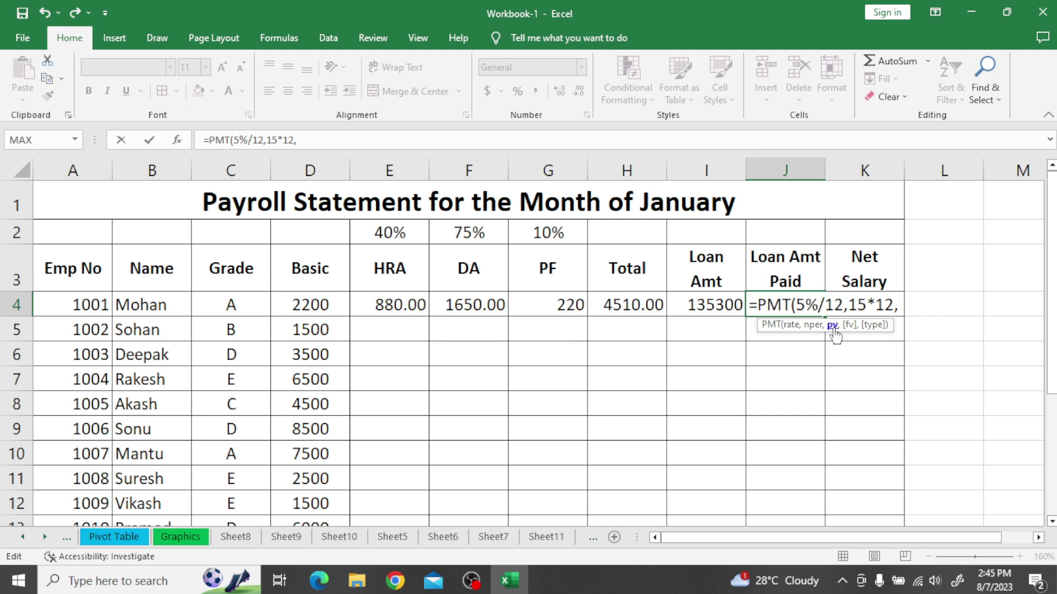
left_click(718, 306)
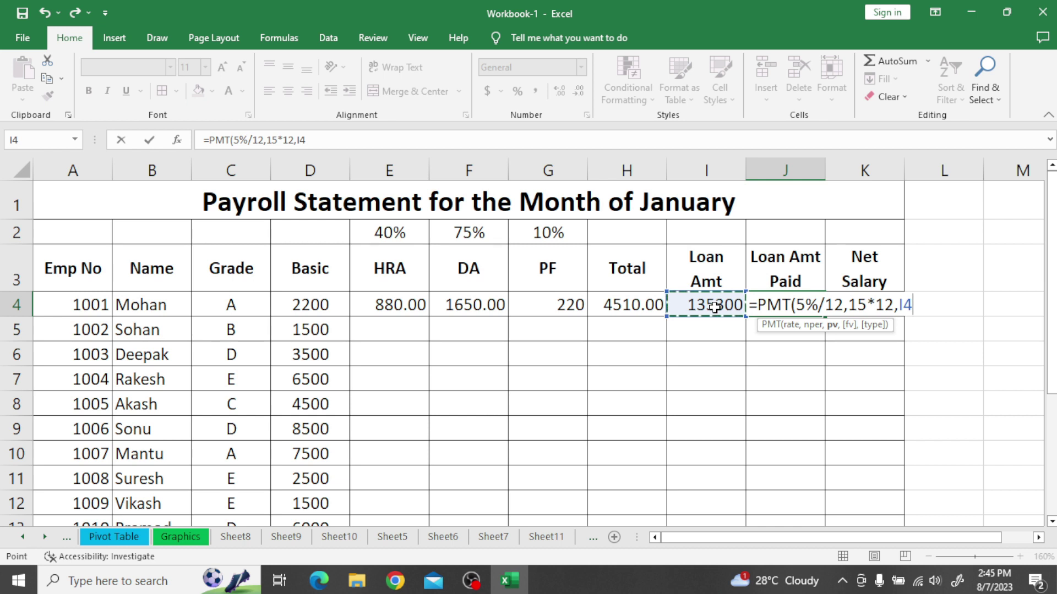
type(")")
key("Return")
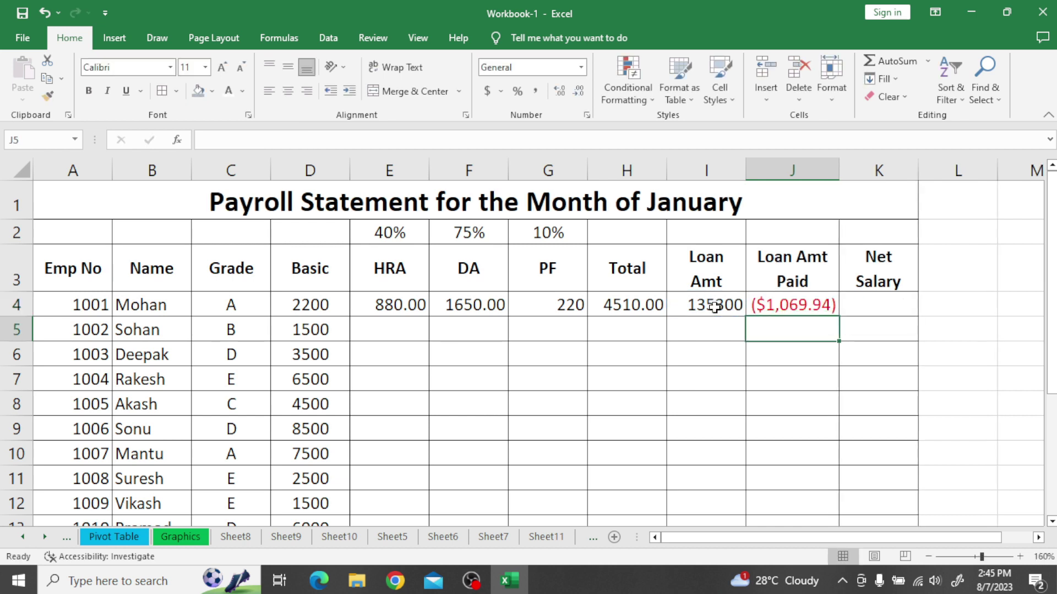
Step: Format cell J4 as Currency with negative numbers shown in red without a minus sign or parentheses
left_click(805, 306)
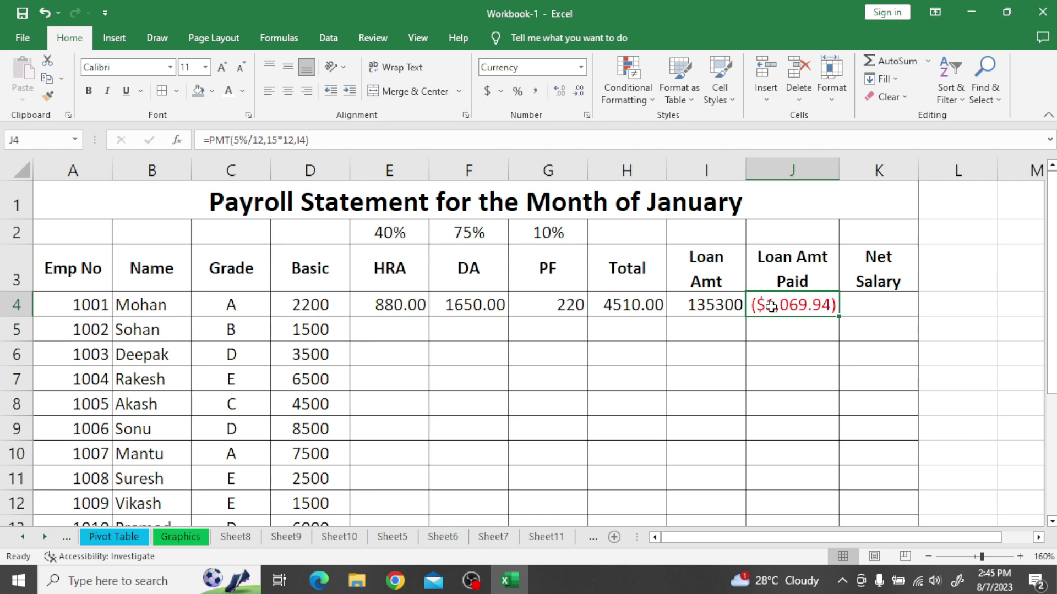
left_click(586, 115)
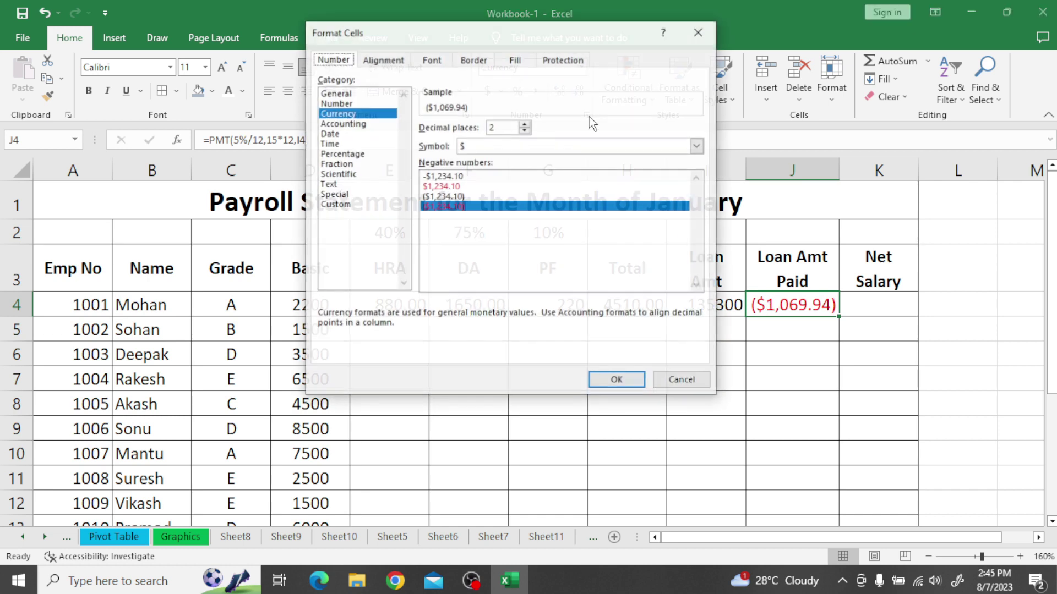
left_click(435, 186)
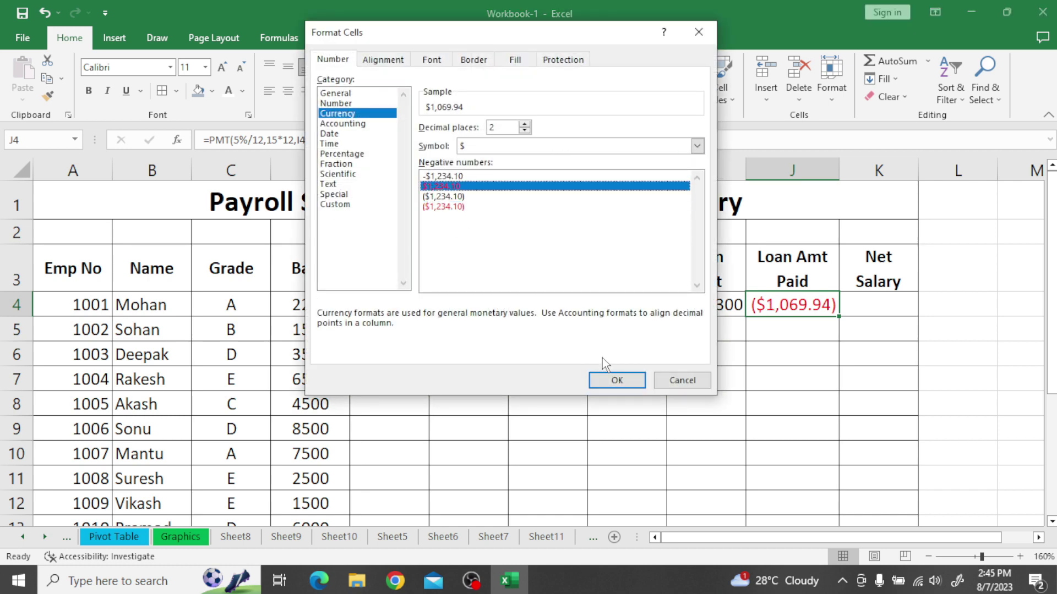
left_click(615, 381)
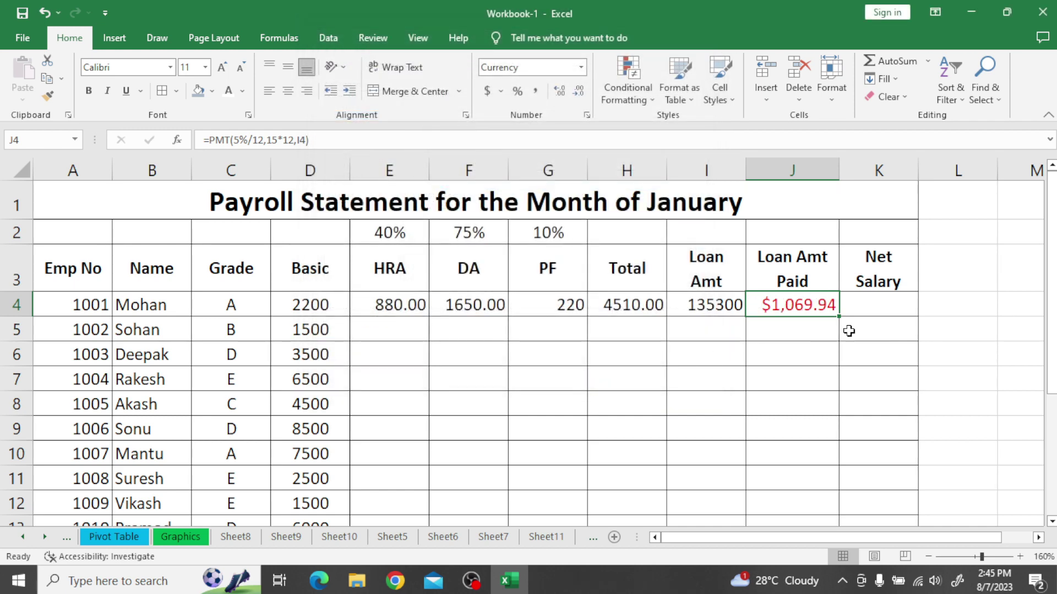
Step: Read question 6 in the PDF and rename the payroll worksheet Sheet15 as JANUARY in Excel
key("alt+Tab")
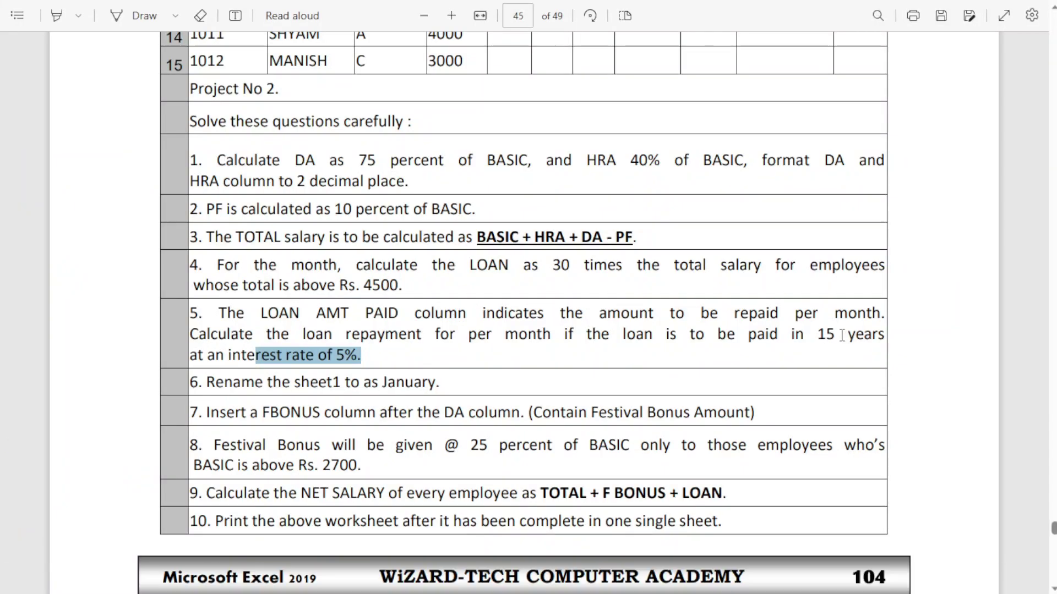
left_click(209, 383)
left_click_drag(210, 383, 440, 390)
key("alt+Tab")
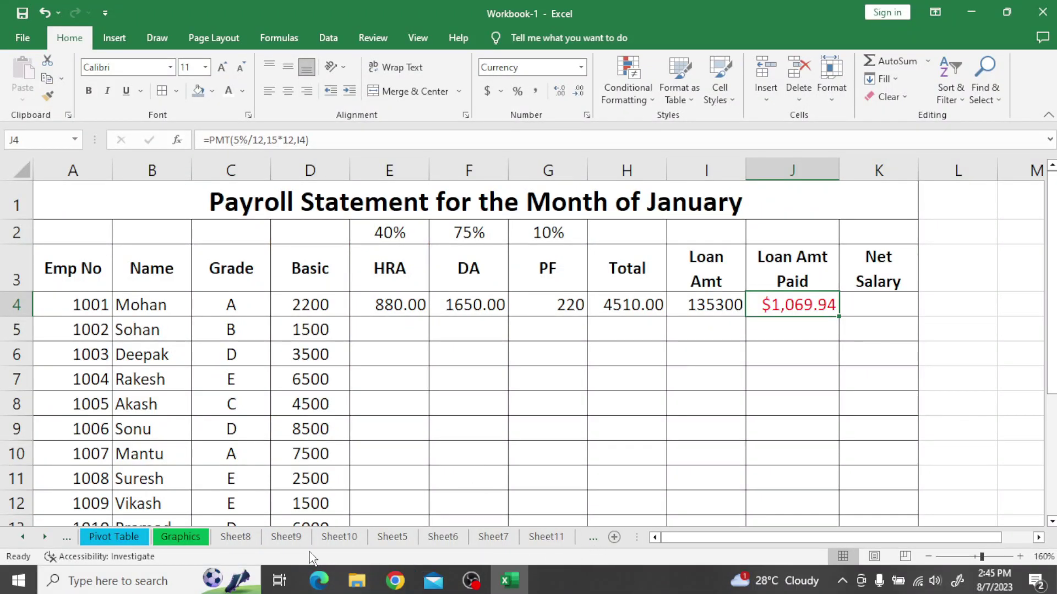
left_click(45, 538)
left_click(45, 538)
left_click(45, 538)
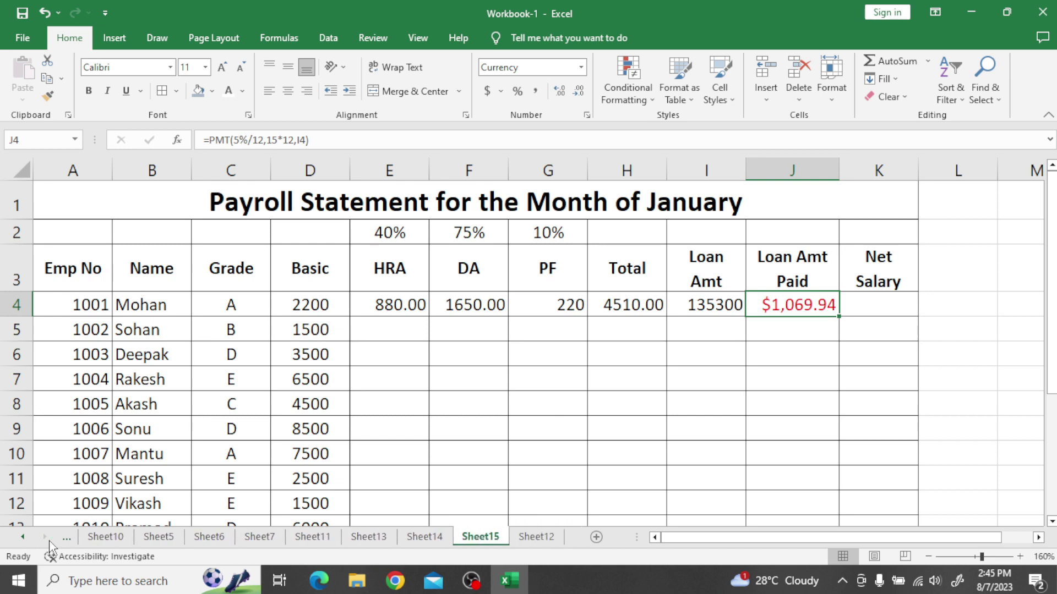
right_click(480, 545)
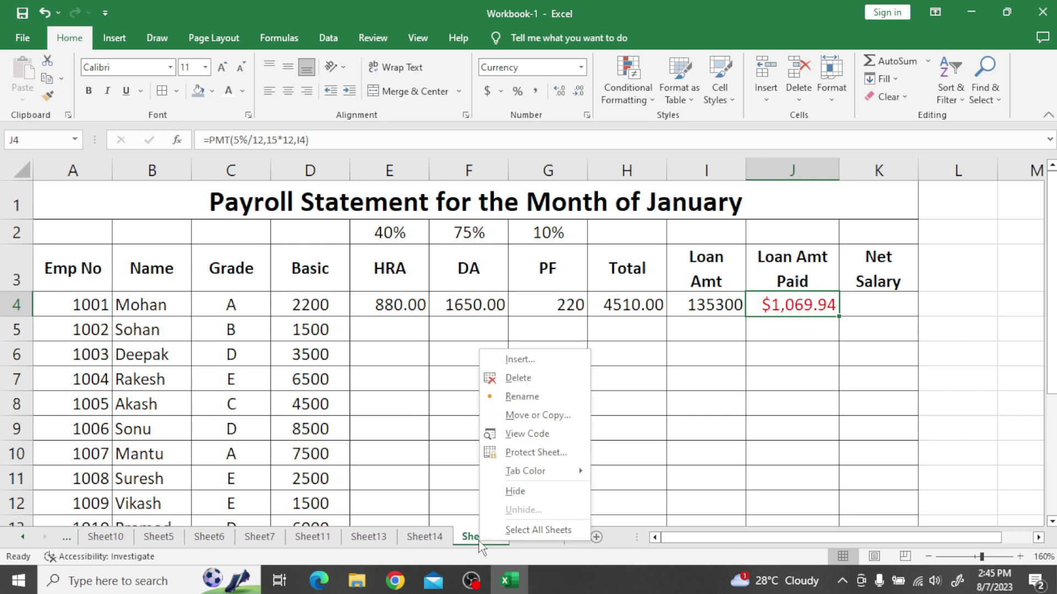
left_click(509, 394)
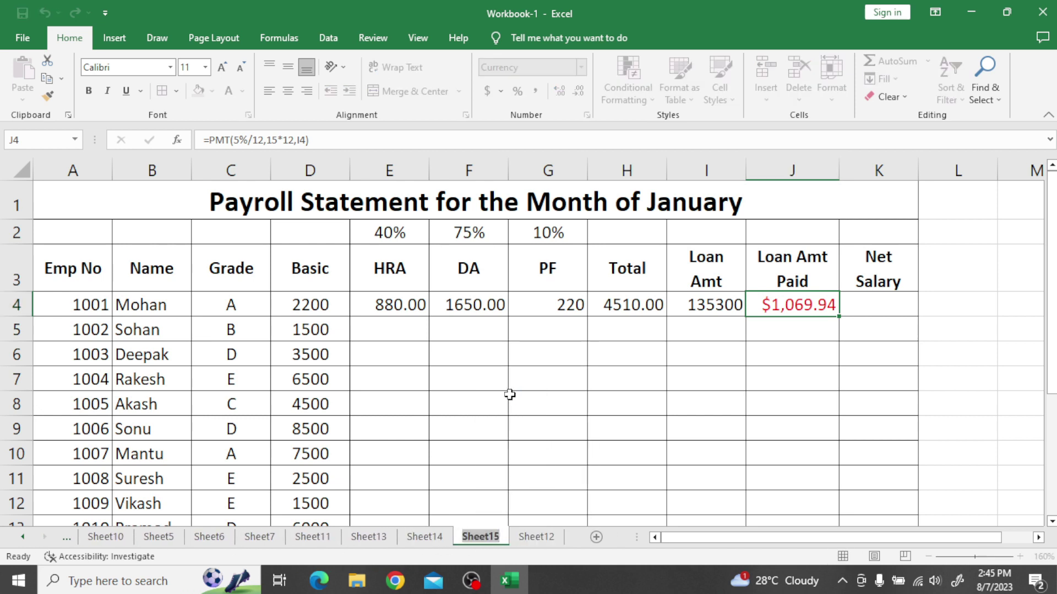
key("BackSpace")
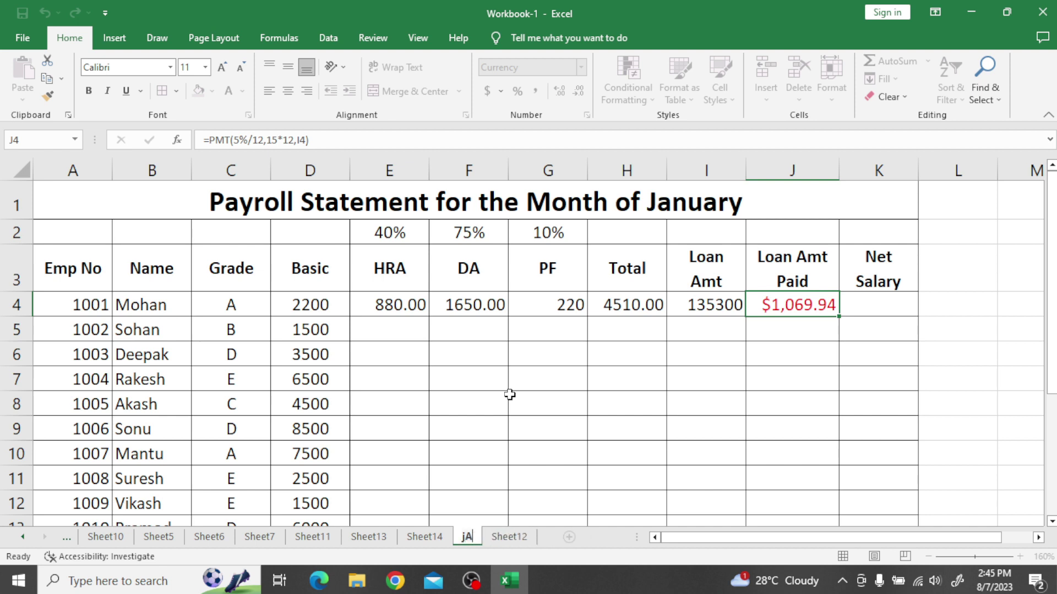
type("JANUARY")
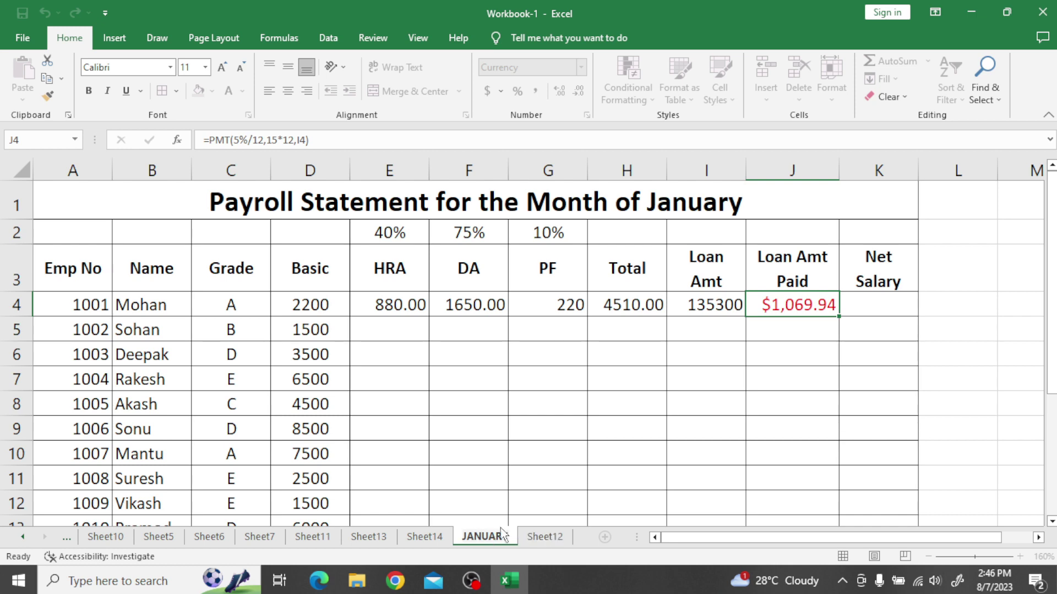
left_click(559, 445)
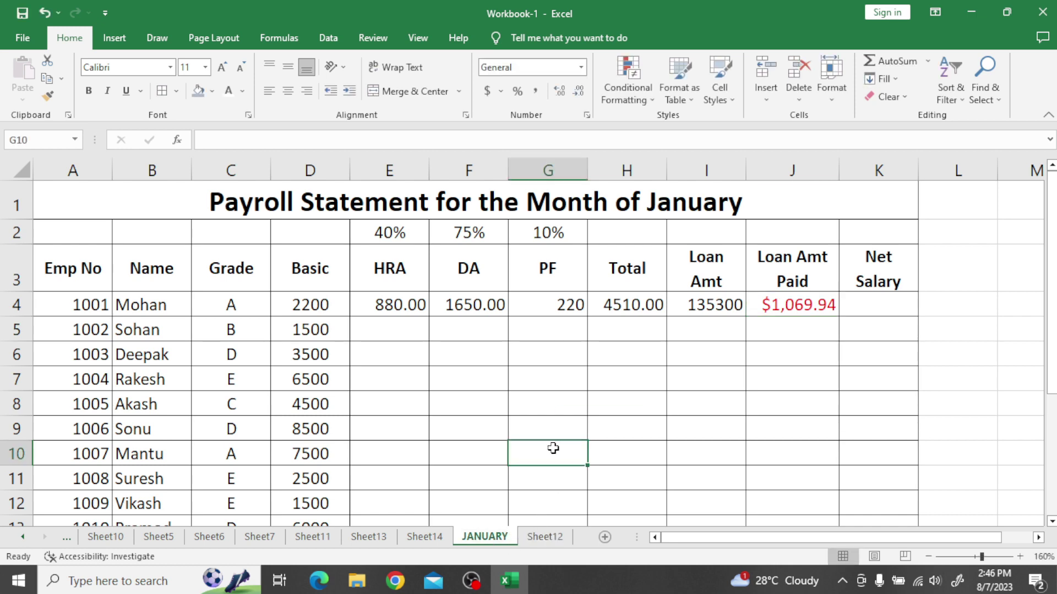
Step: Switch to the PDF and read question 7 about the festival bonus column and its place in the sheet
key("alt+Tab")
left_click_drag(198, 414, 520, 417)
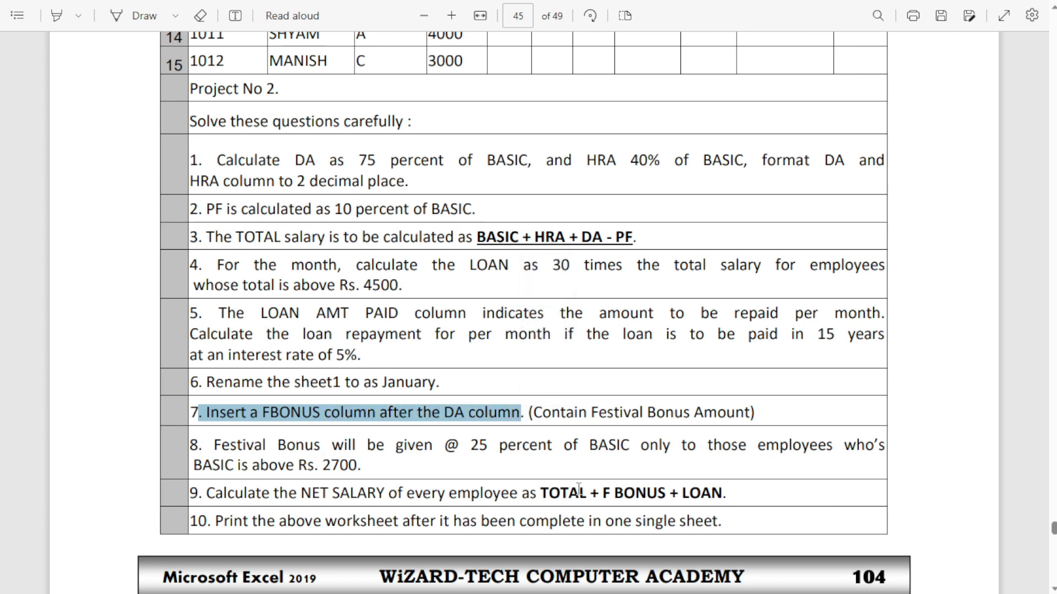
left_click_drag(591, 413, 690, 418)
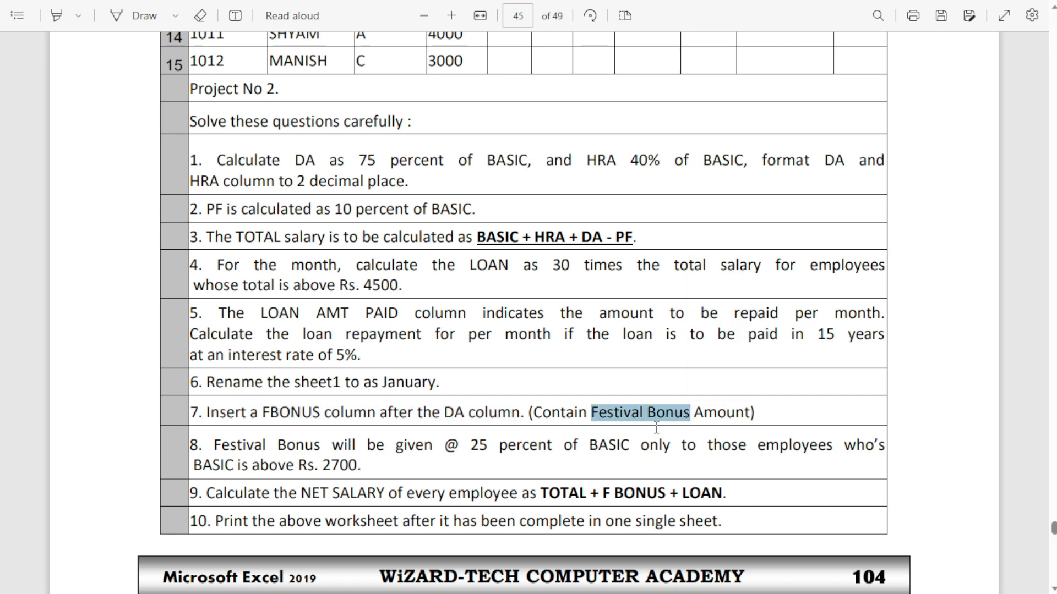
Step: Switch to Excel and insert a blank column between the DA and PF columns of the JANUARY sheet
key("alt+Tab")
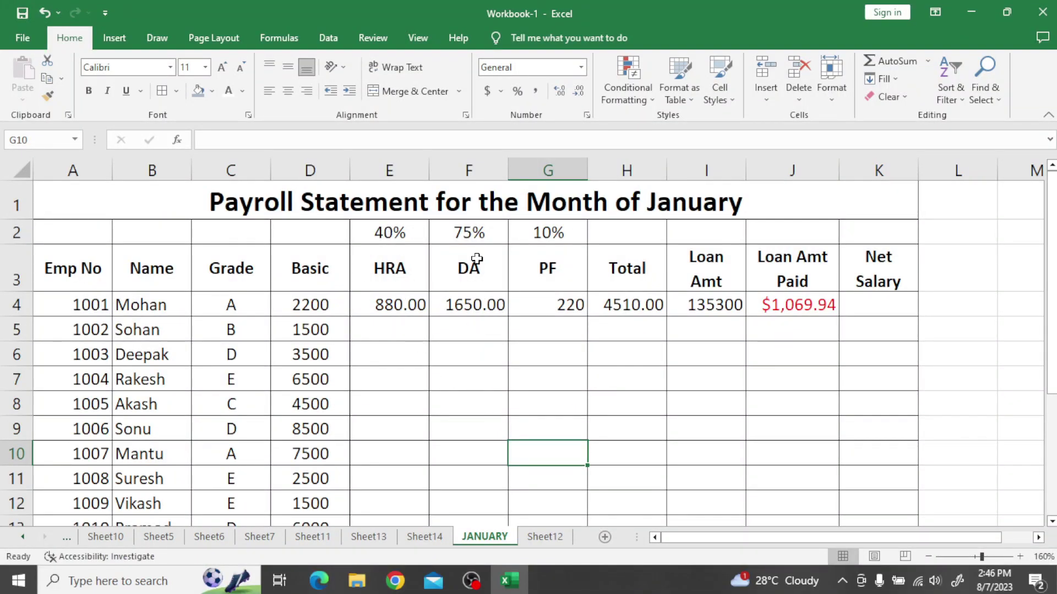
left_click(476, 259)
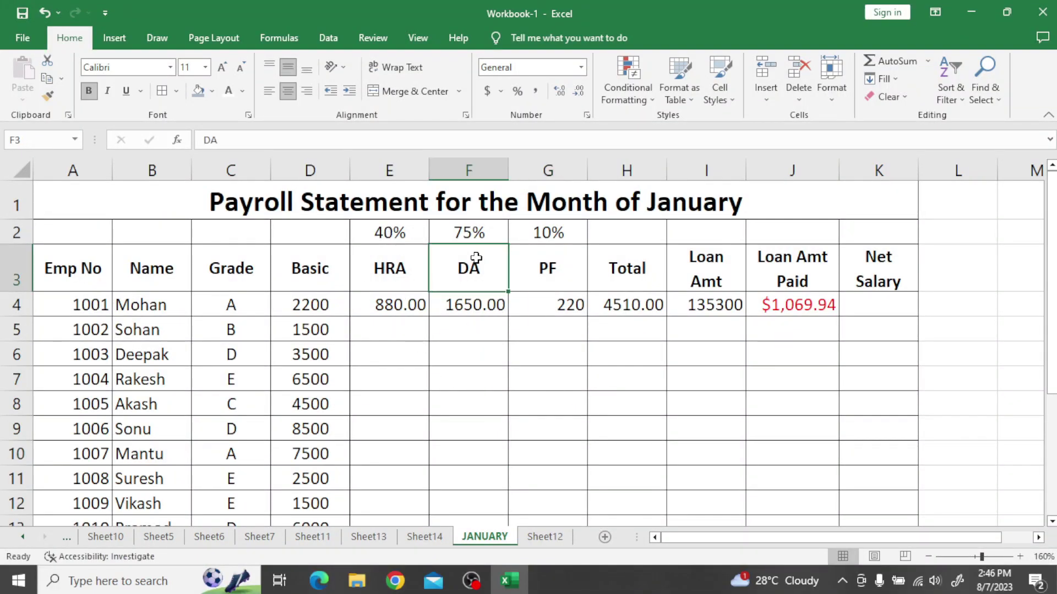
left_click(472, 159)
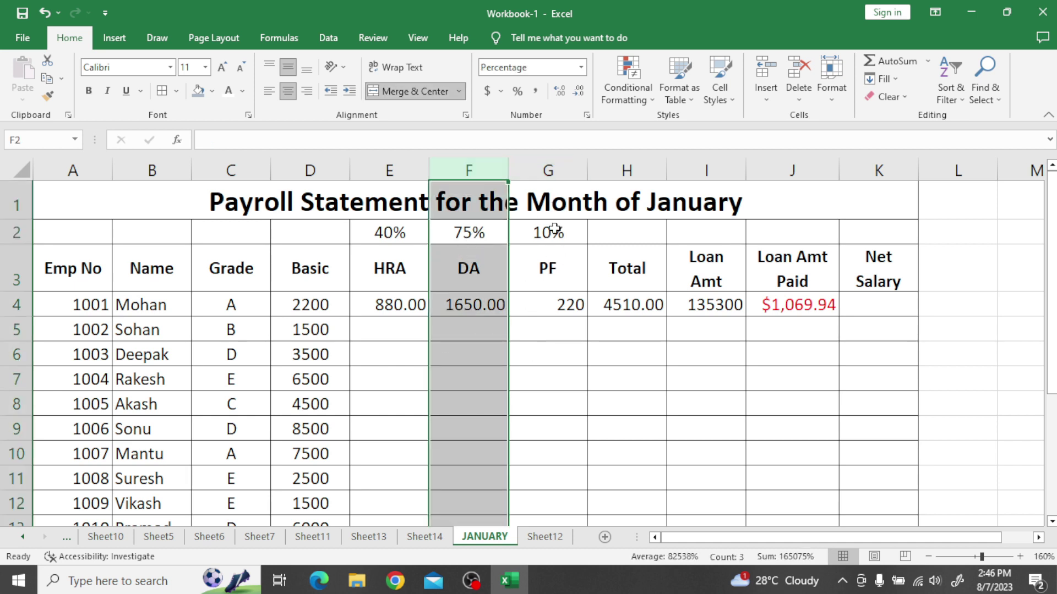
left_click(546, 168)
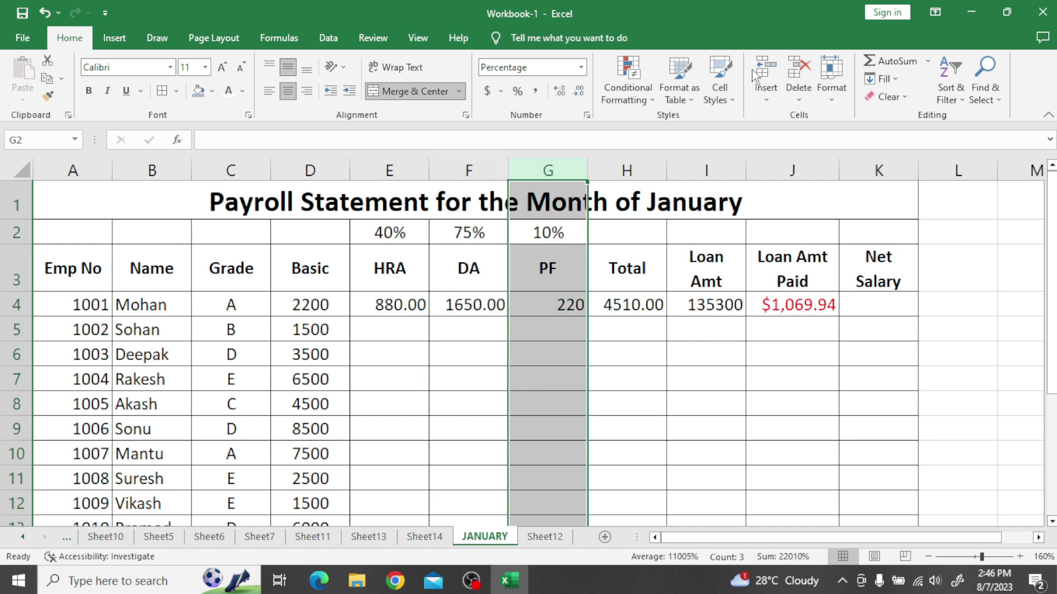
left_click(771, 70)
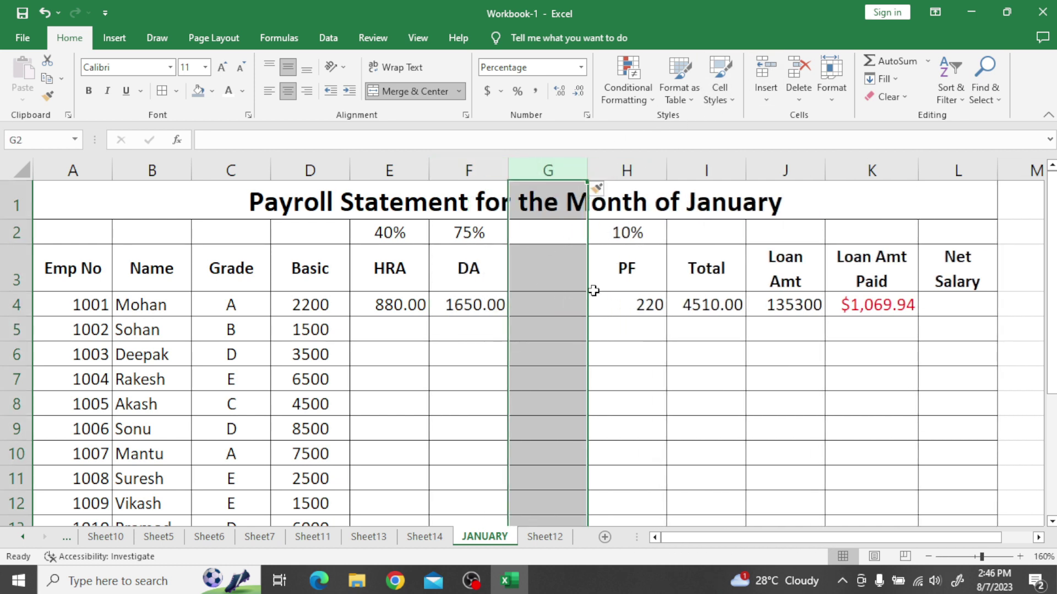
Step: Enter the heading F BONUS in cell G3 of the new column and select cell G4
left_click(528, 274)
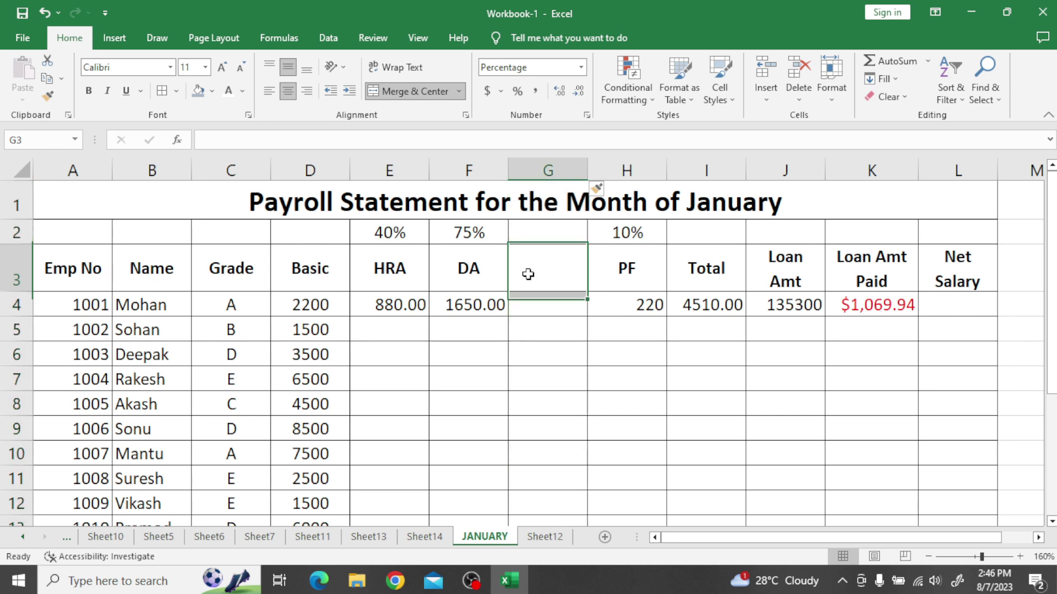
type("F")
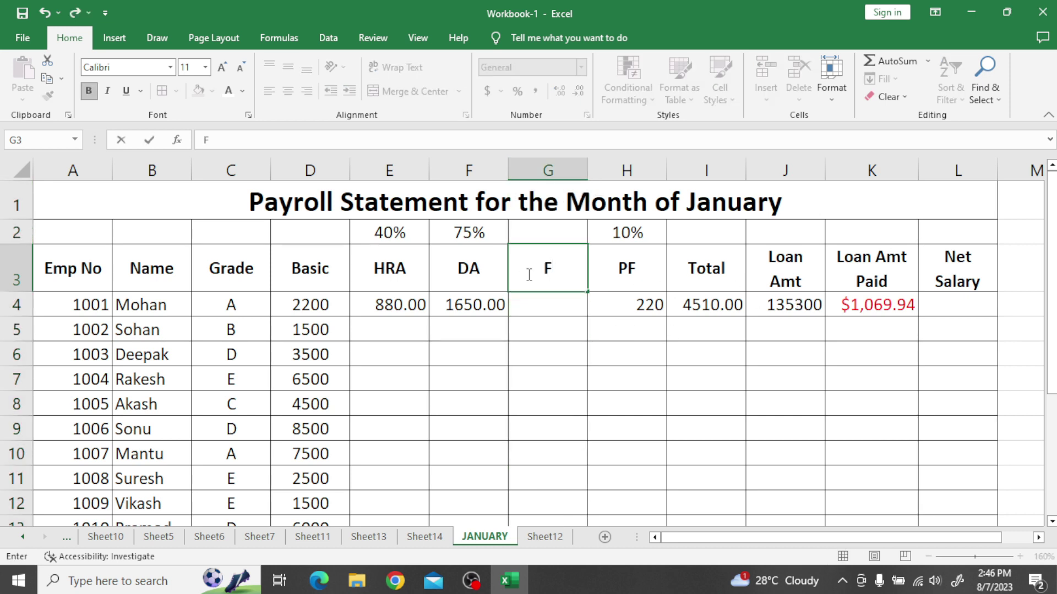
type(" BONUS")
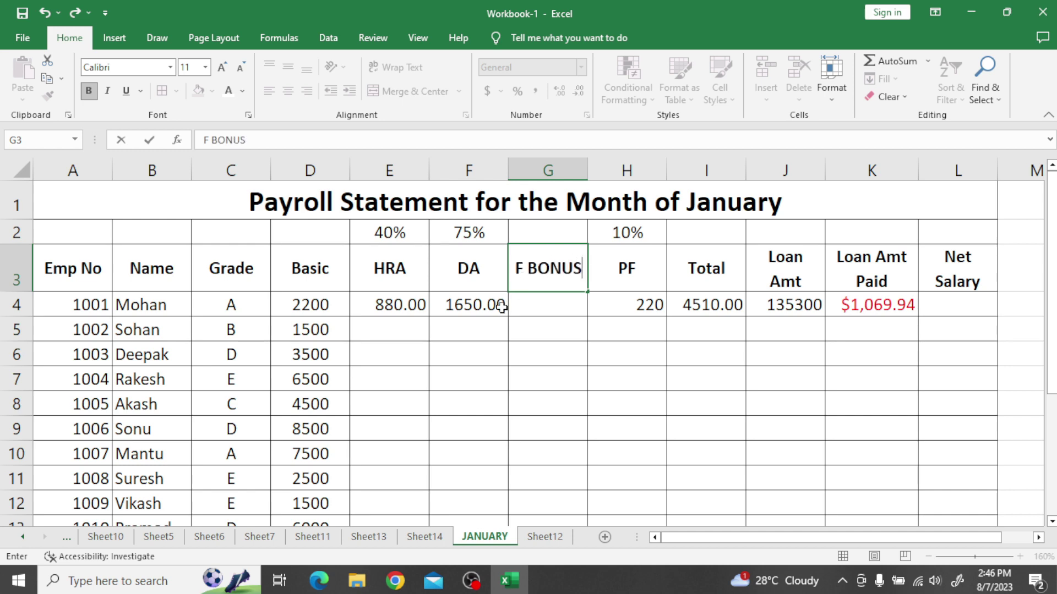
left_click(524, 310)
Step: Switch to the PDF and read question 8 for the festival bonus rate and the BASIC salary condition
key("alt+Tab")
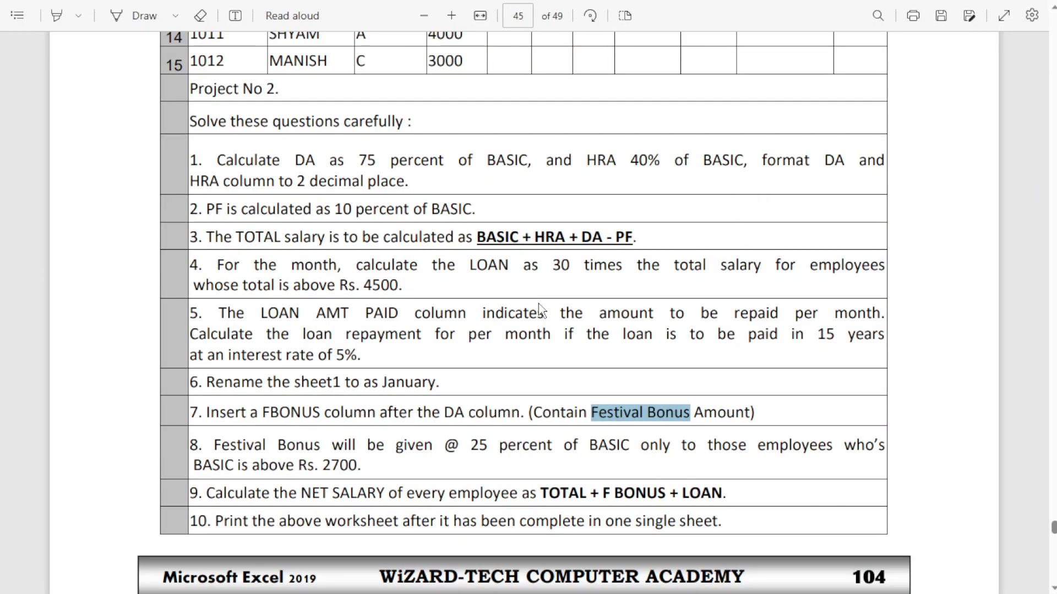
left_click_drag(213, 446, 435, 447)
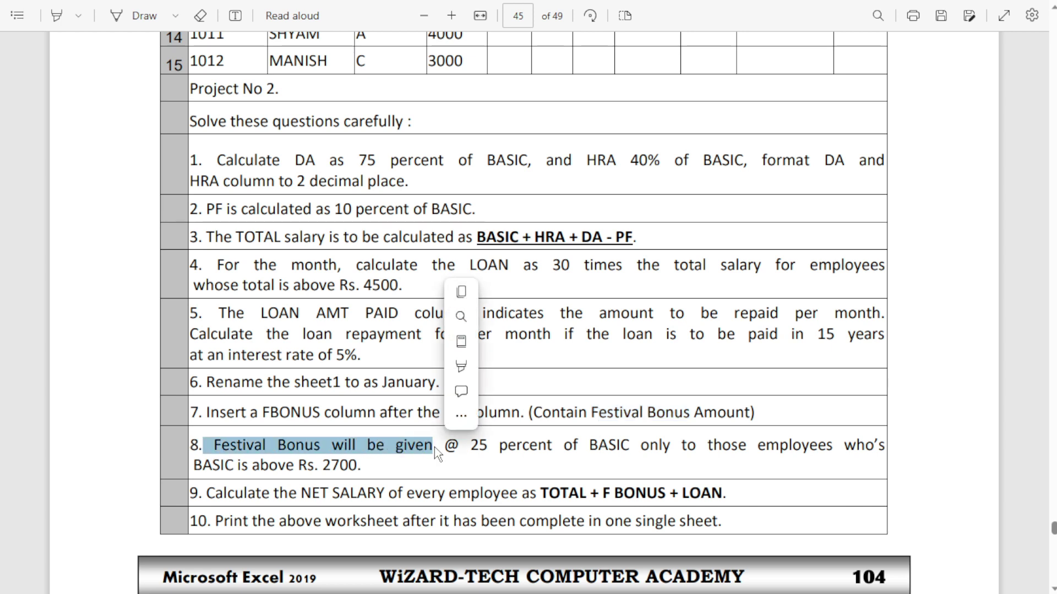
left_click(481, 447)
left_click_drag(472, 446, 667, 452)
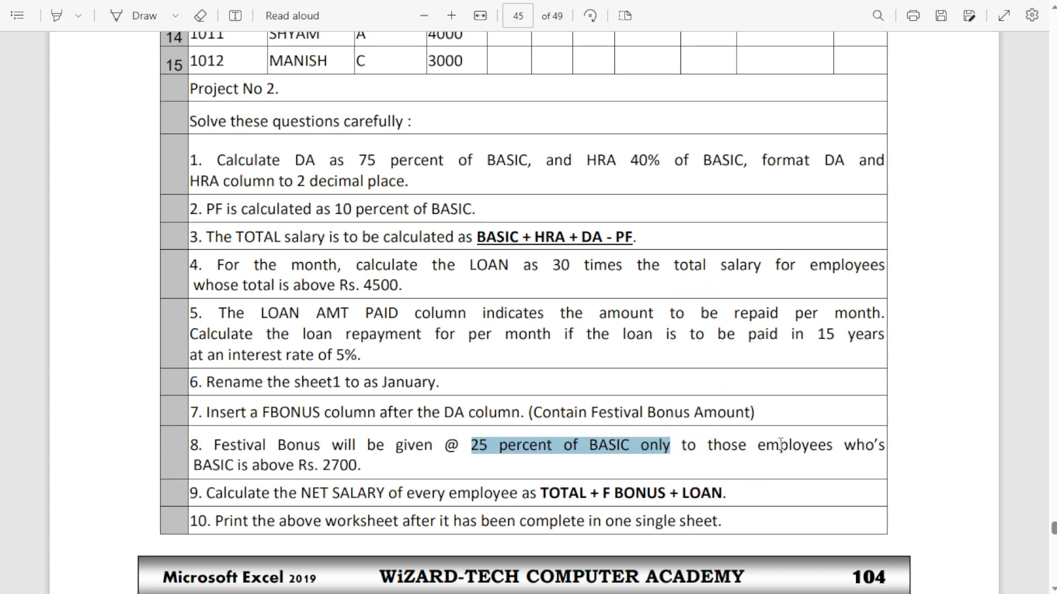
left_click_drag(765, 446, 889, 447)
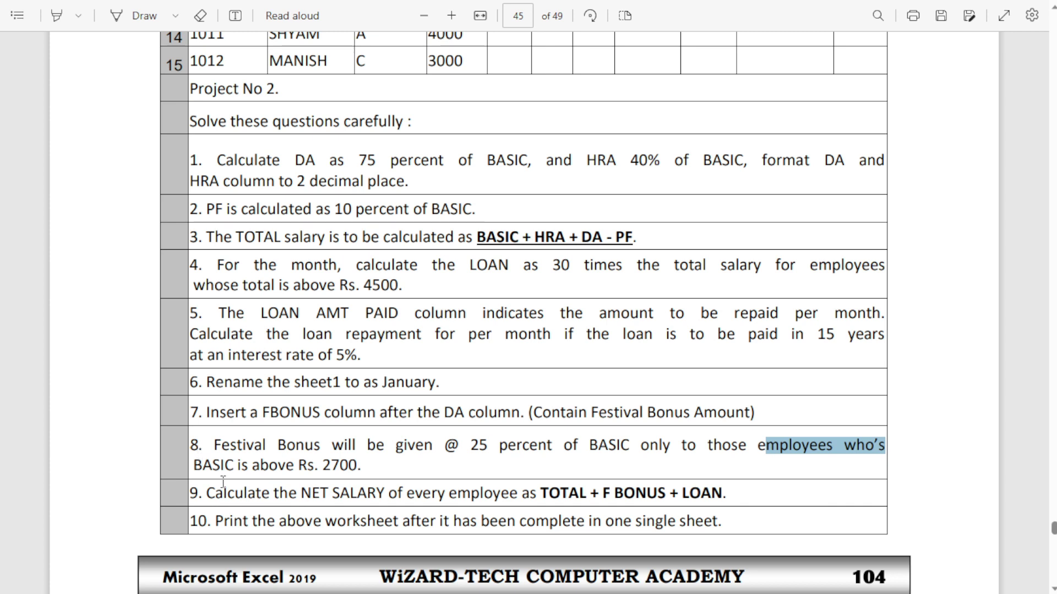
left_click_drag(260, 465, 376, 471)
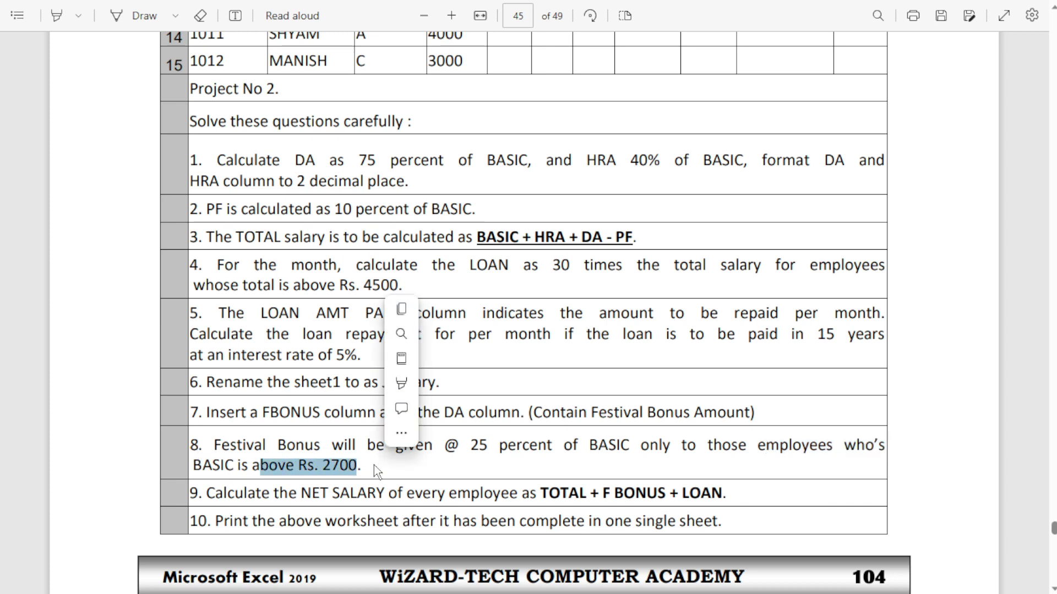
left_click(323, 471)
left_click_drag(299, 466, 378, 476)
Step: Switch to Excel and calculate the first employee's festival bonus in cell G4 with =IF(D4>=2700,D4*25%,0)
key("alt+Tab")
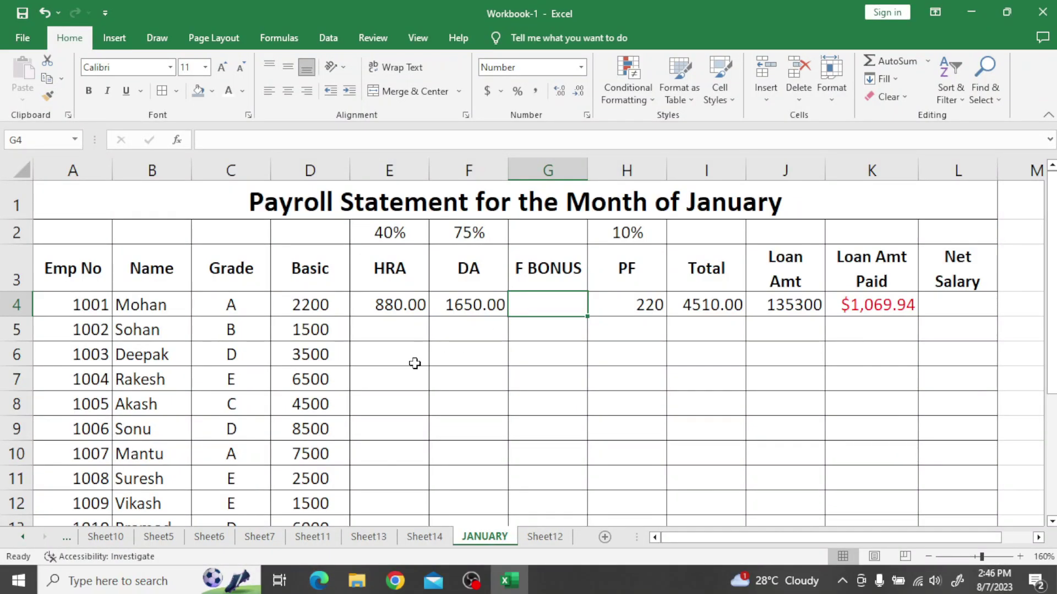
type("=IF(")
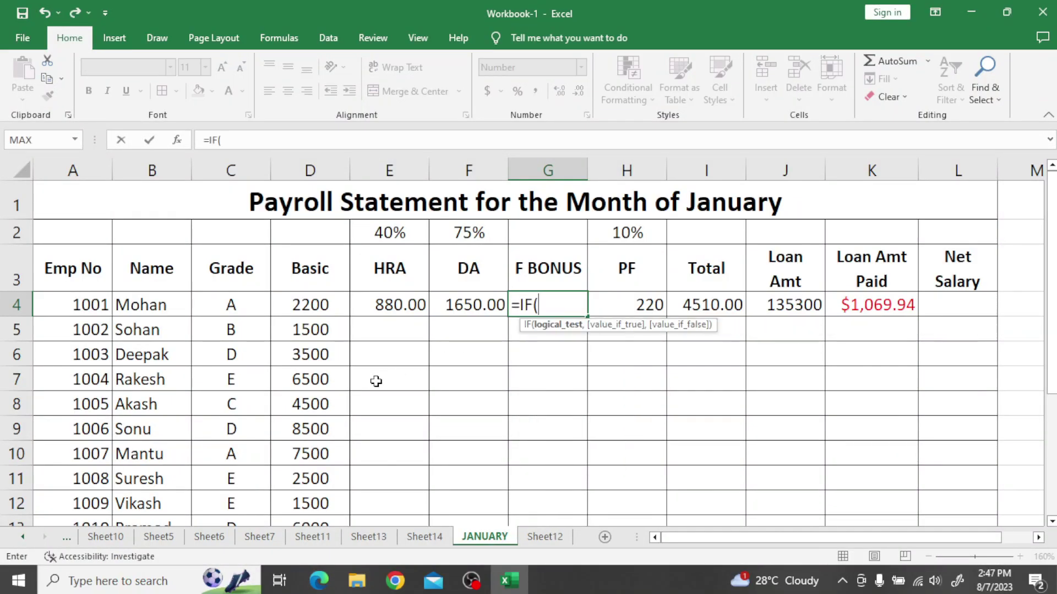
left_click(310, 306)
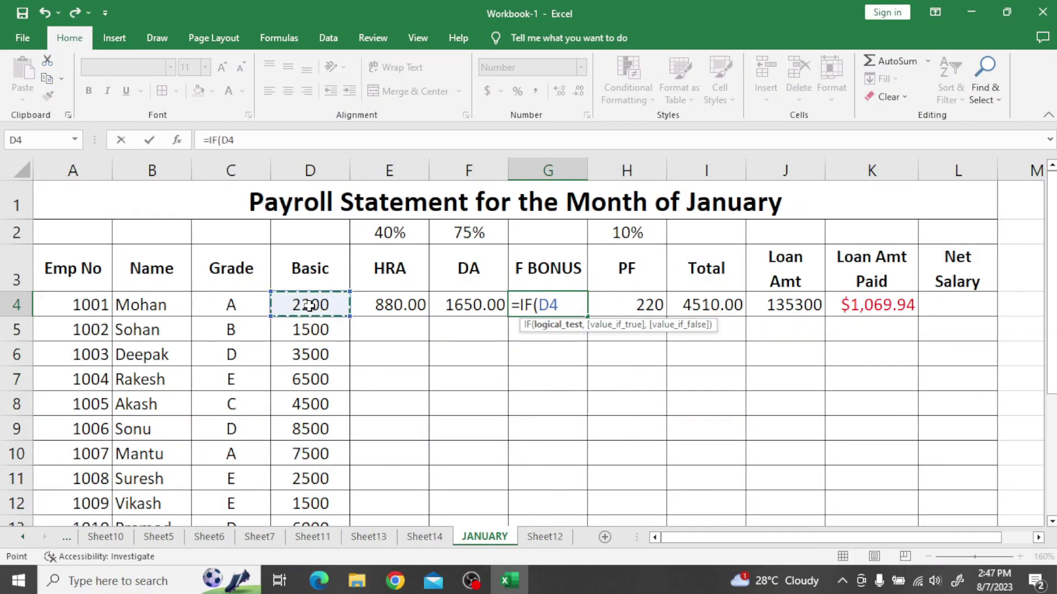
type(">=2700")
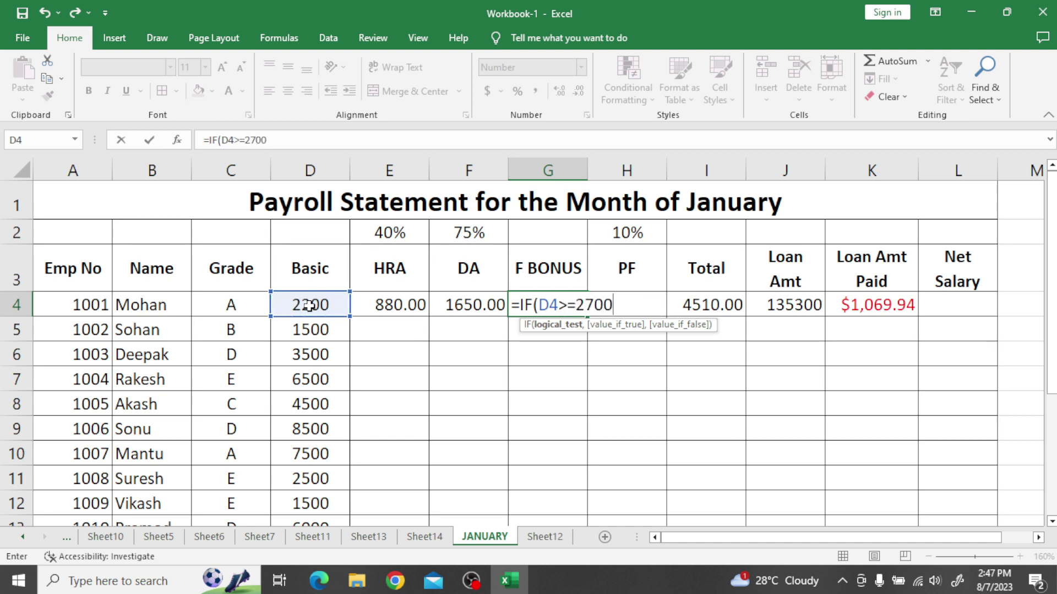
type(",")
left_click(310, 306)
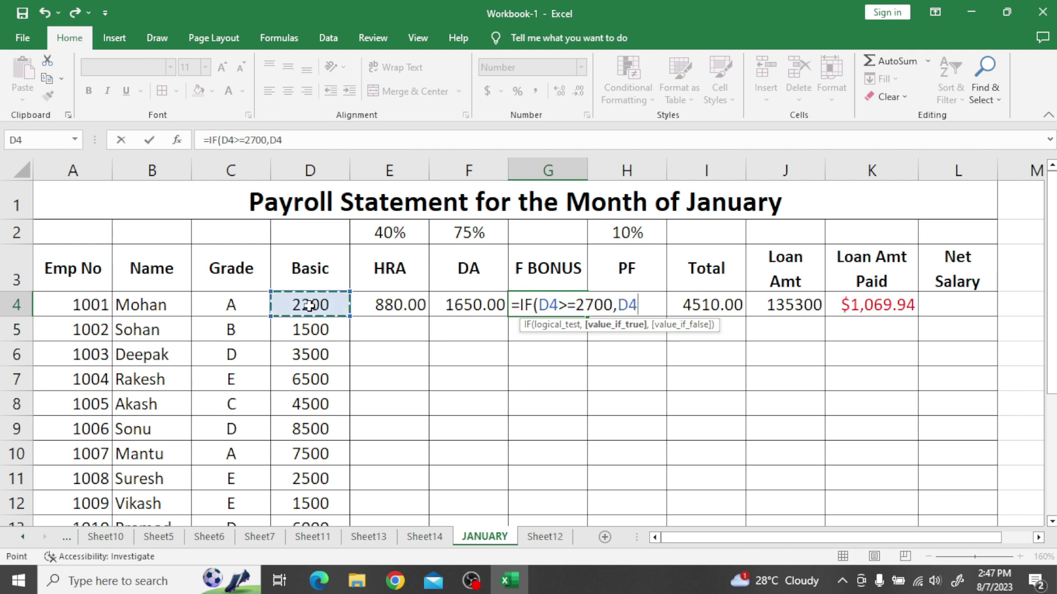
type("*25")
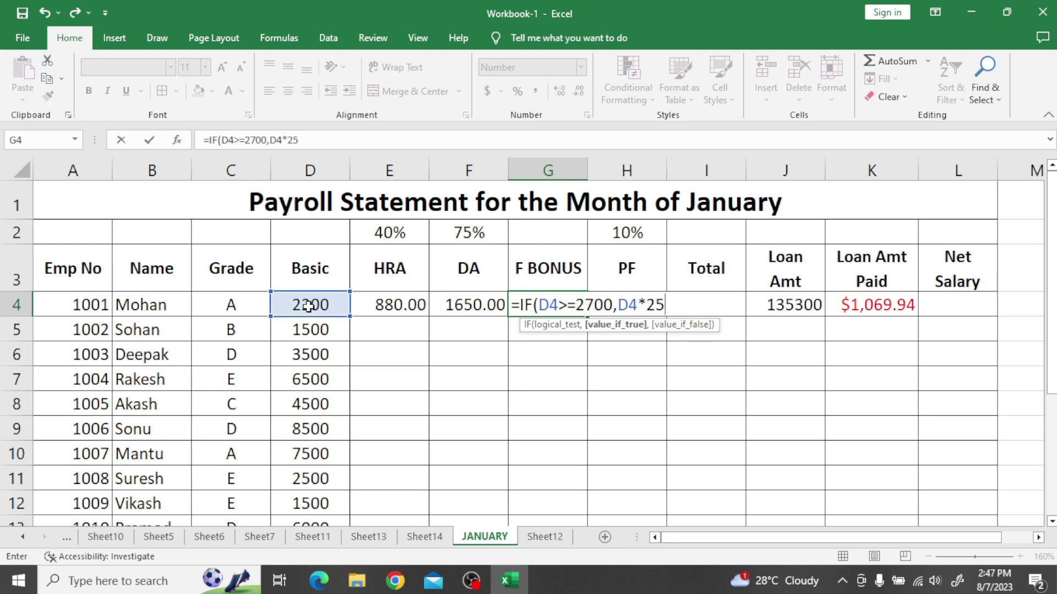
type("%,0")
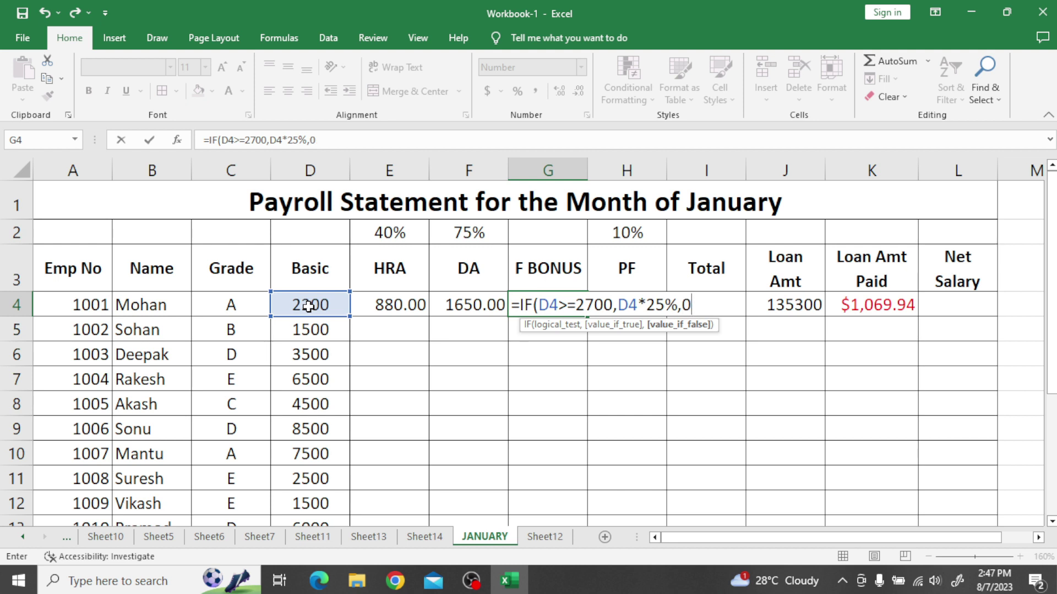
type(")")
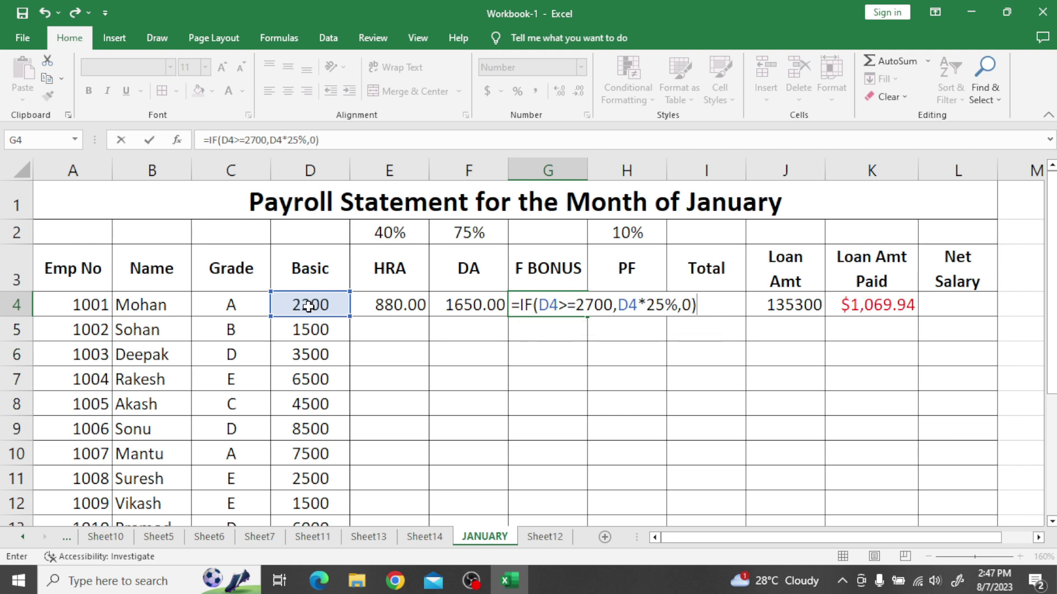
key("Return")
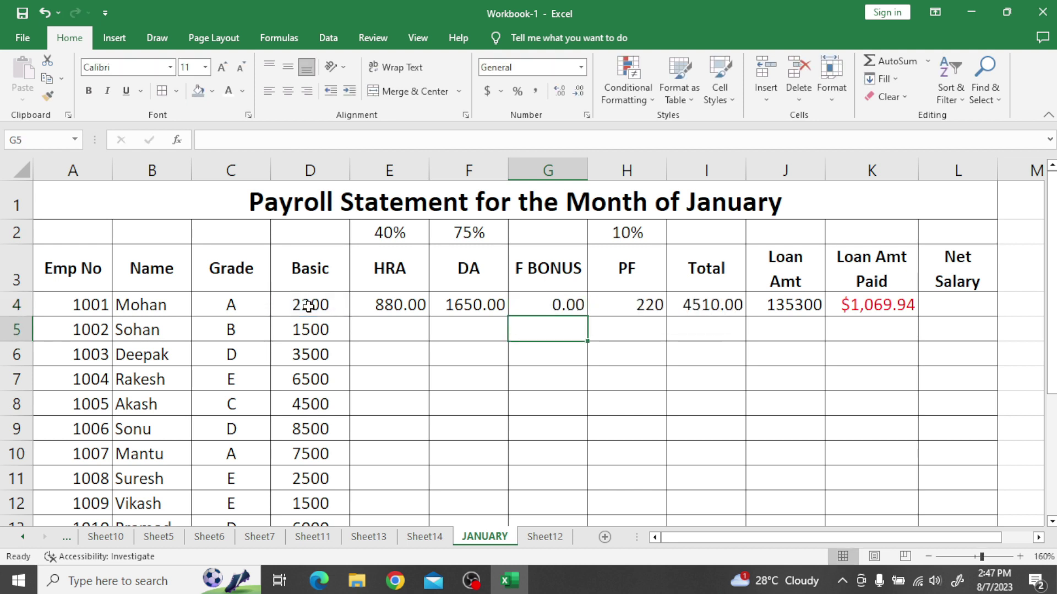
Step: Read the start of question 9 in the PDF and review the festival bonus formula in Excel cell G4
key("alt+Tab")
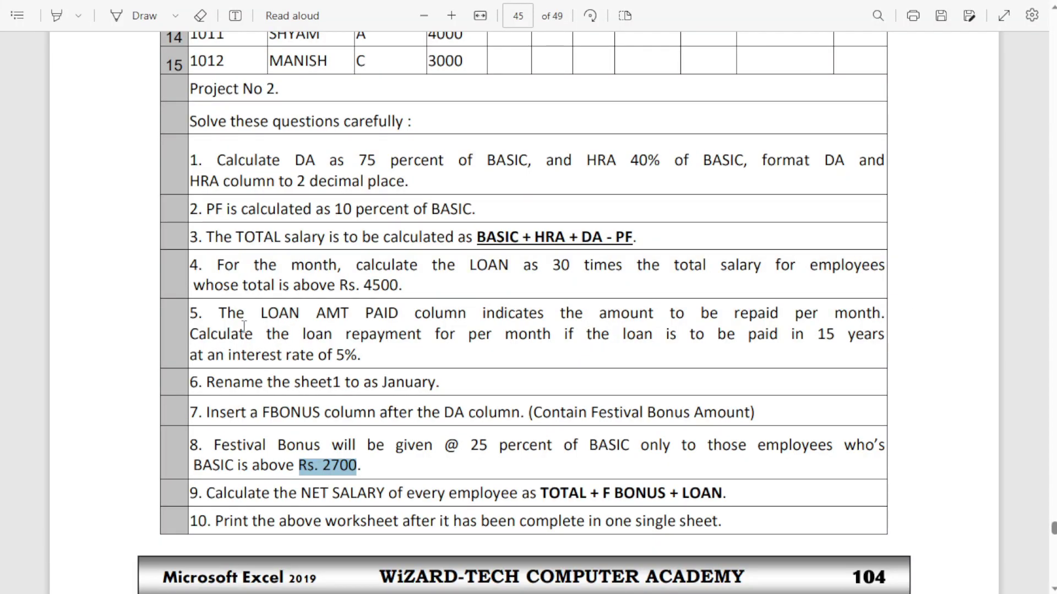
left_click_drag(213, 495, 526, 503)
key("alt+Tab")
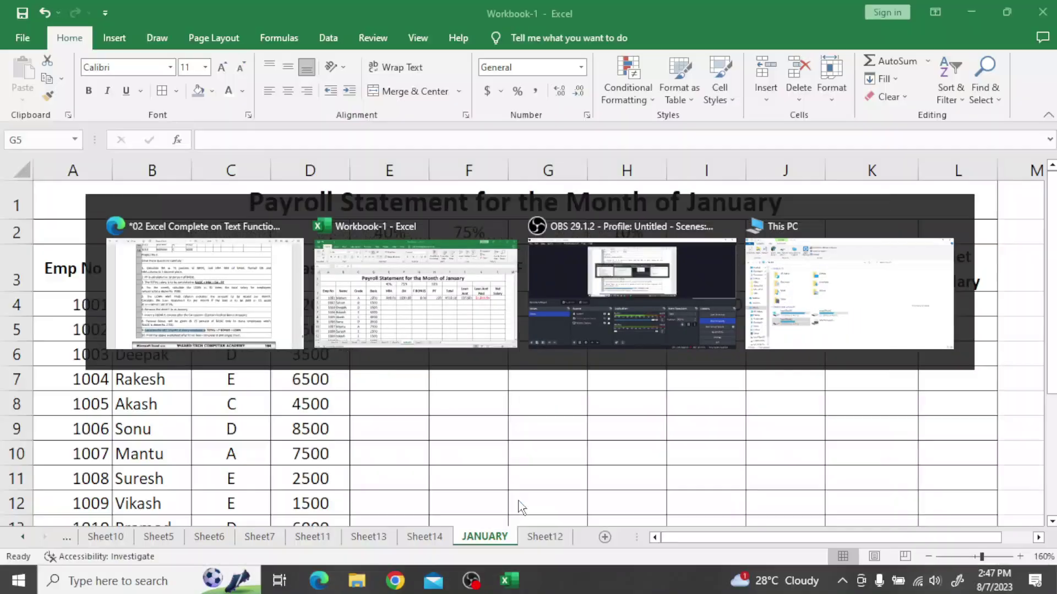
left_click(578, 302)
double_click(579, 305)
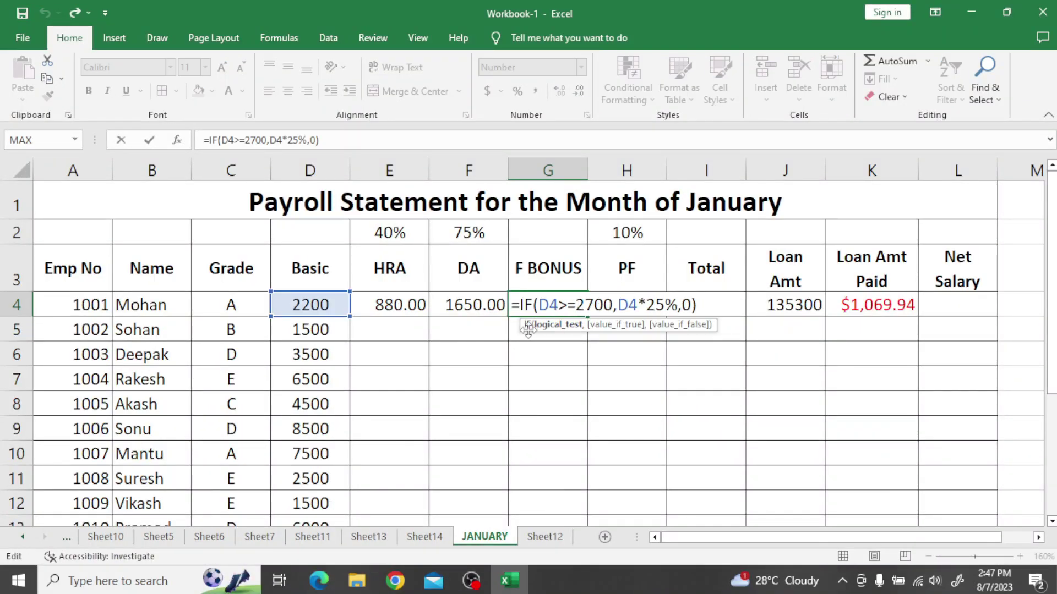
key("Return")
Step: Switch to the PDF and read question 9 for the components of each employee's NET SALARY
key("alt+Tab")
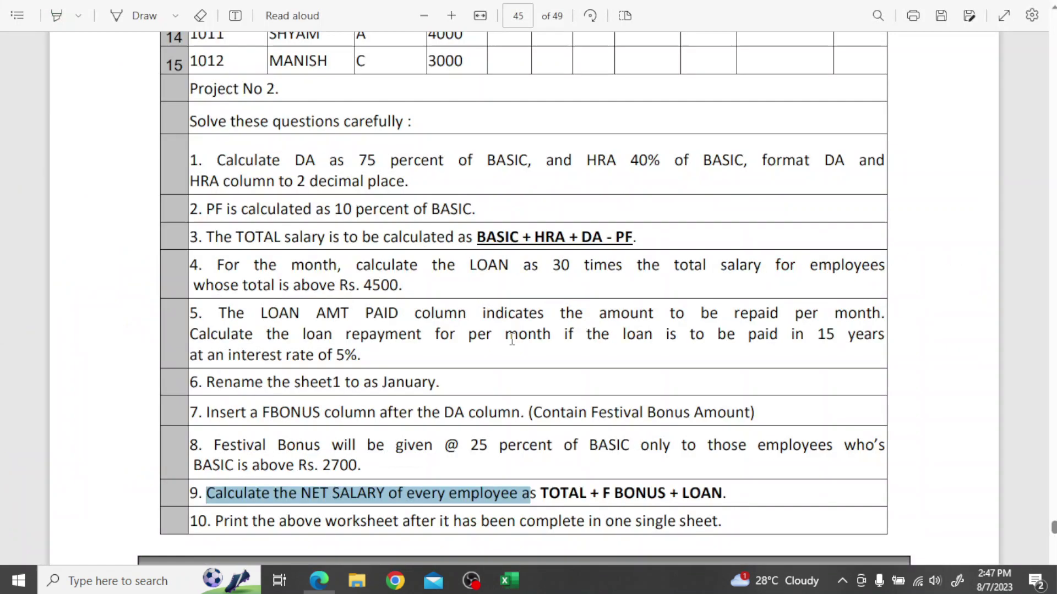
left_click_drag(537, 496, 729, 495)
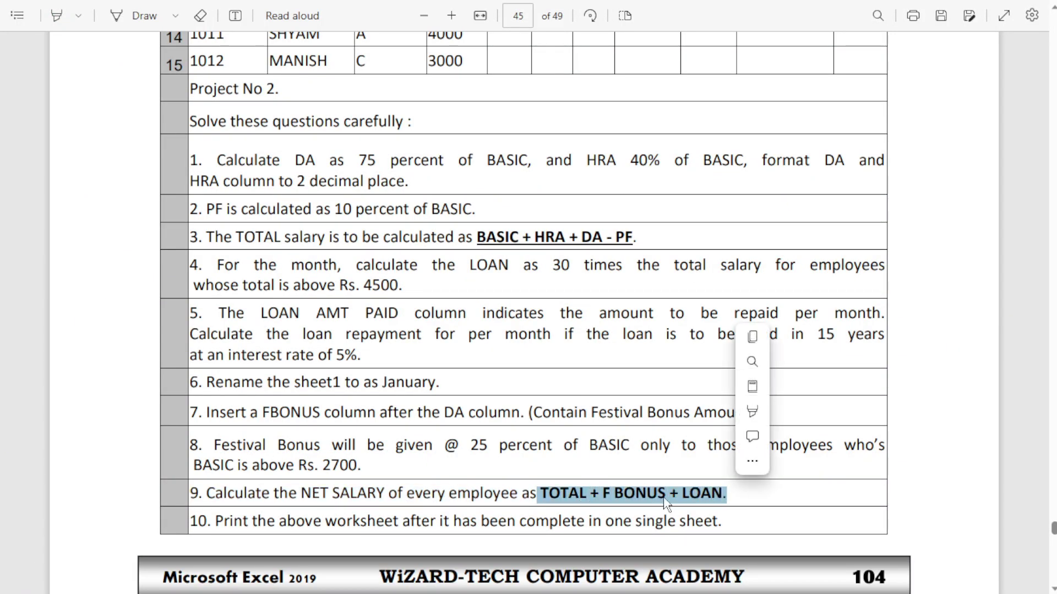
Step: Switch to Excel, calculate the first employee's net salary in cell L4 with =I4+G4-K4, and widen column L to fit it
key("alt+Tab")
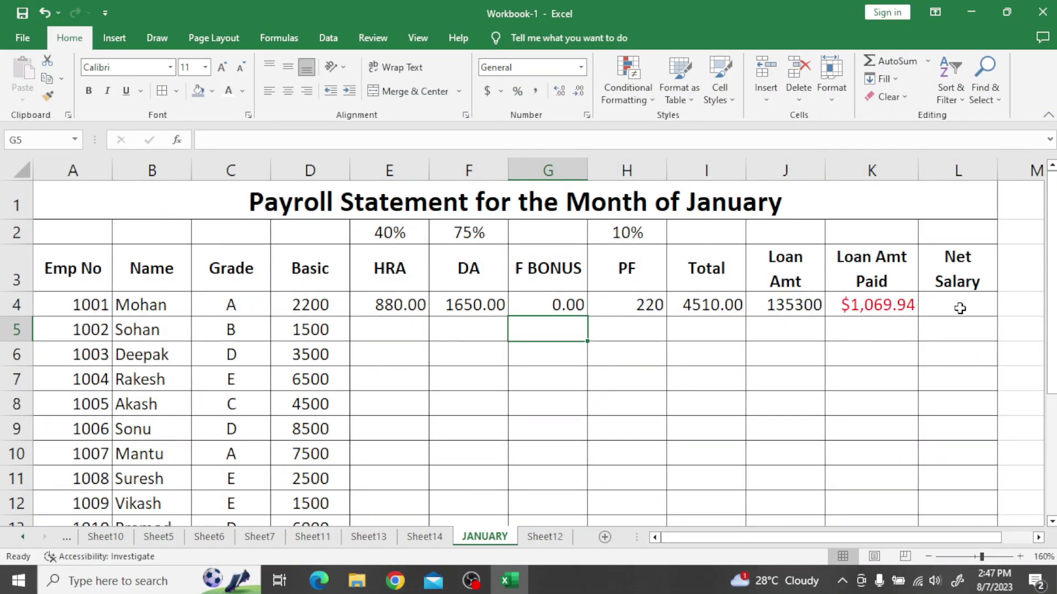
left_click(960, 309)
type("=")
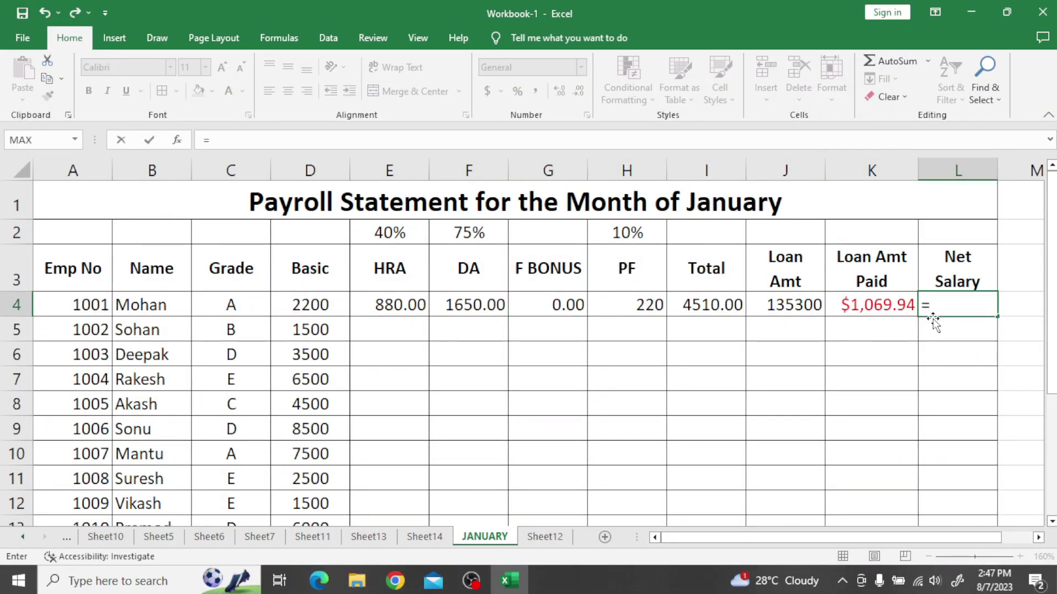
left_click(701, 304)
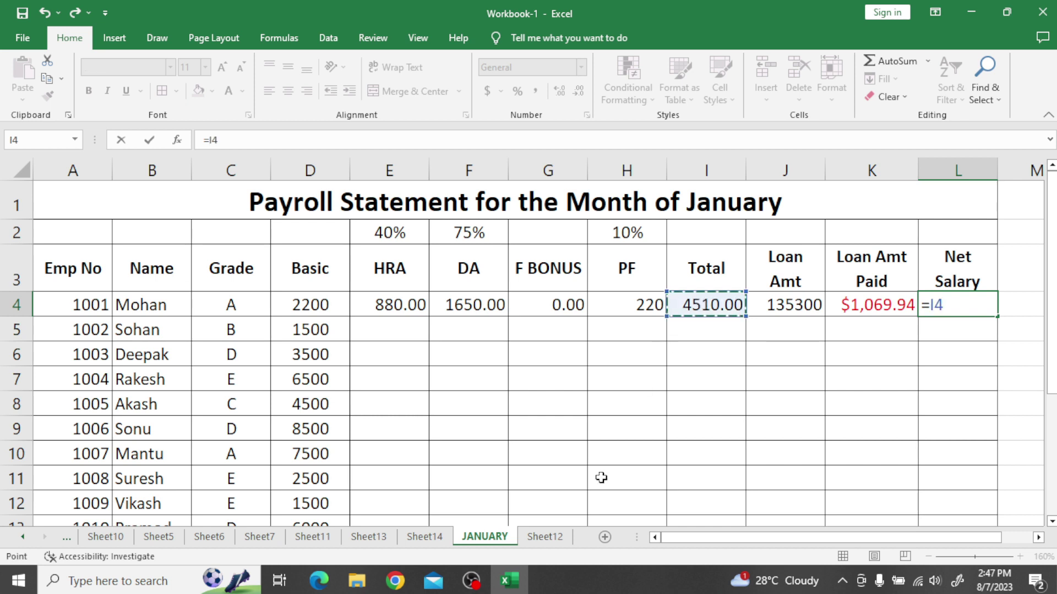
type("+")
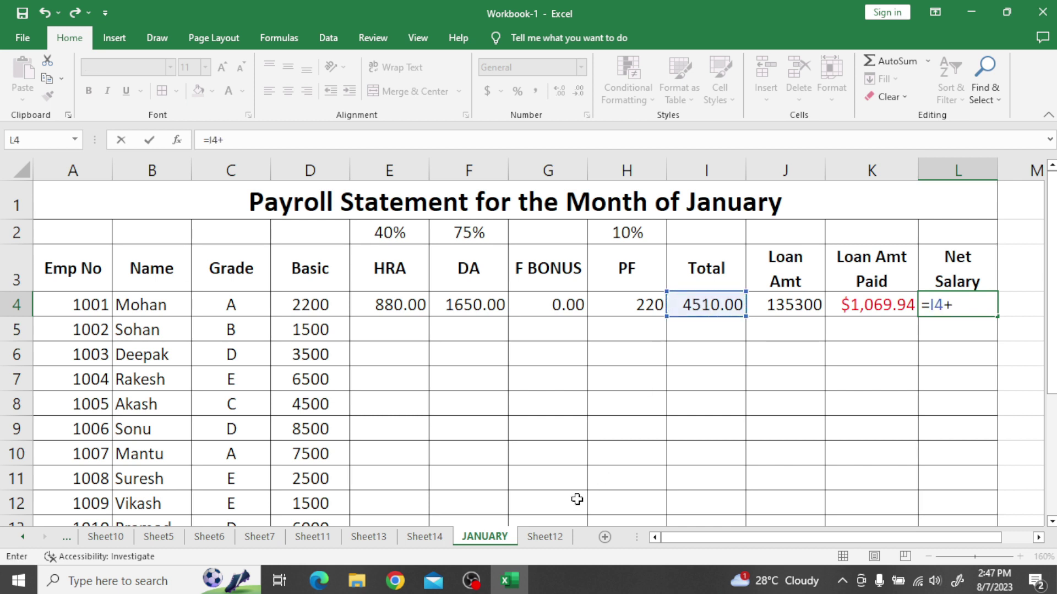
left_click(529, 303)
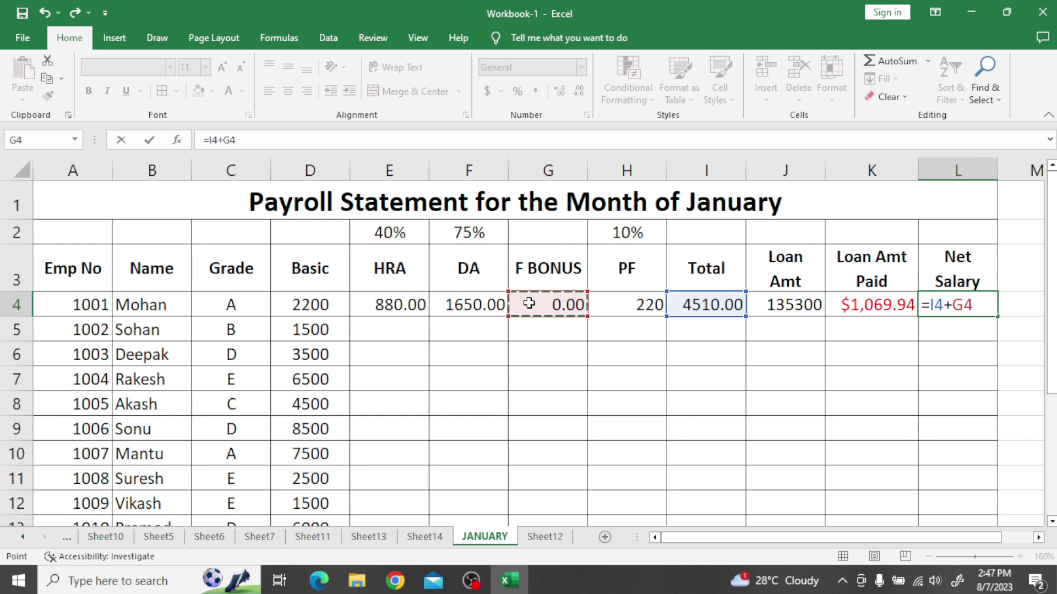
type("-")
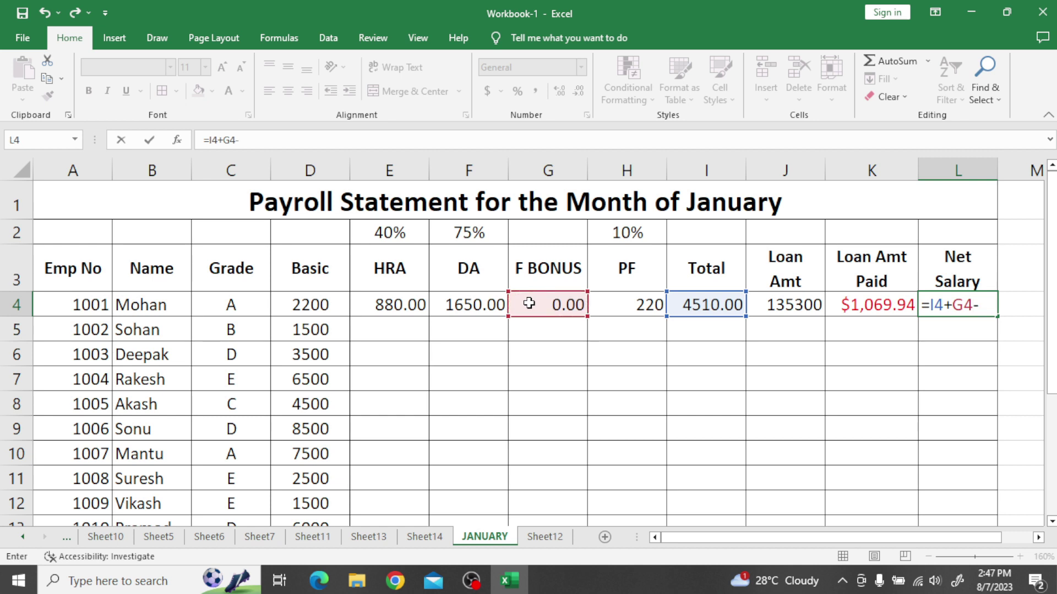
left_click(879, 310)
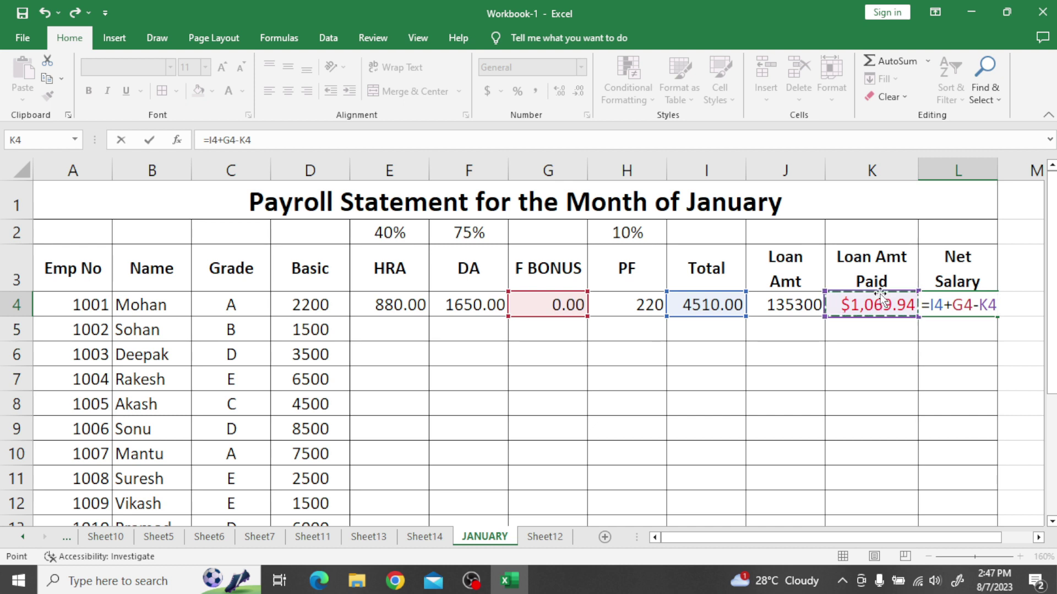
key("Return")
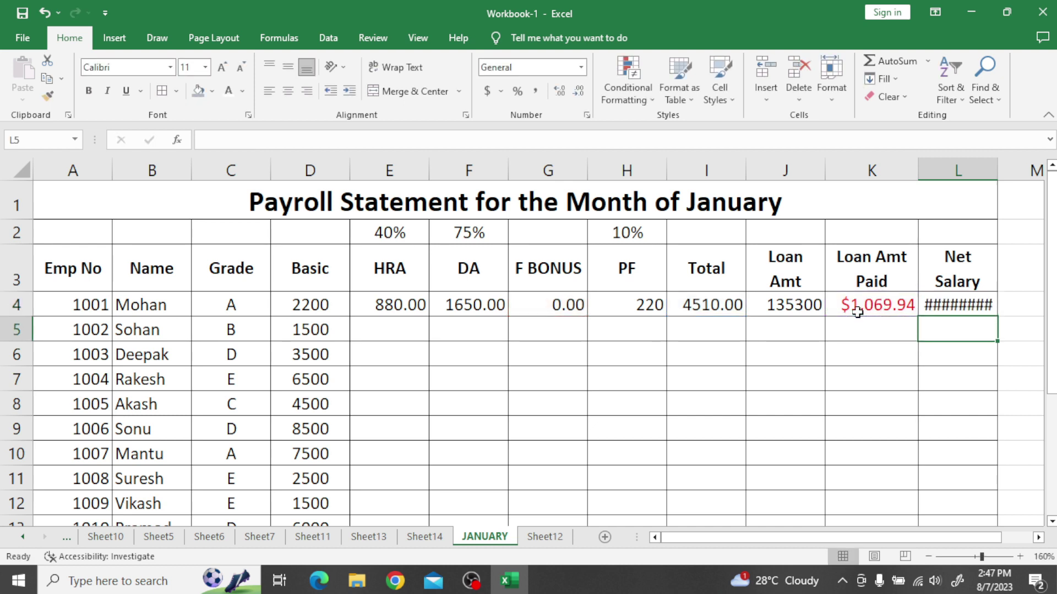
left_click_drag(1005, 167, 1010, 167)
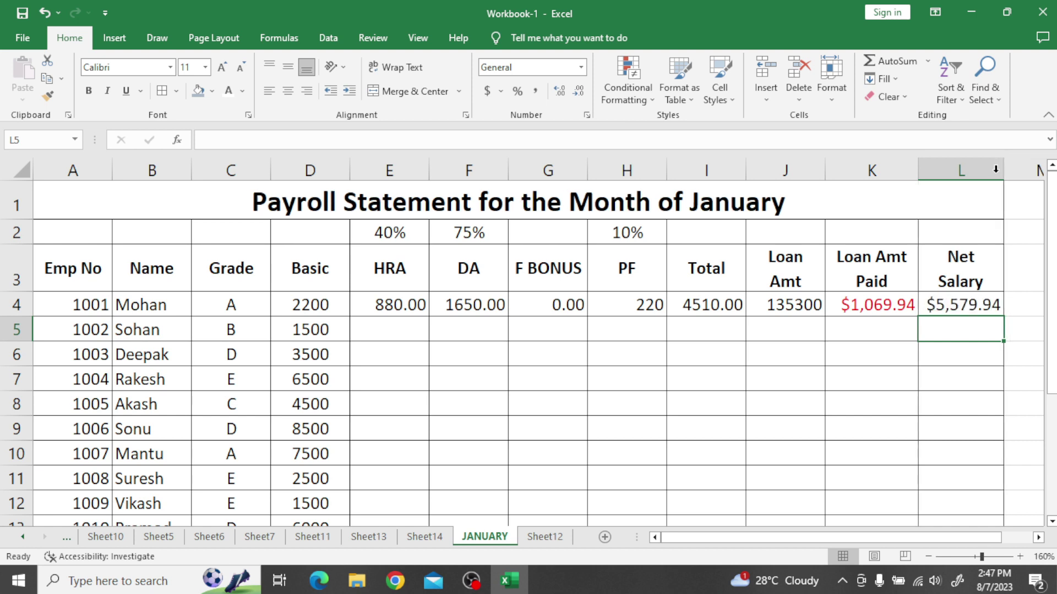
Step: Change the net salary formula in cell L4 to =I4+G4+K4 and check it against the Total and Loan Amt Paid cells
left_click(723, 308)
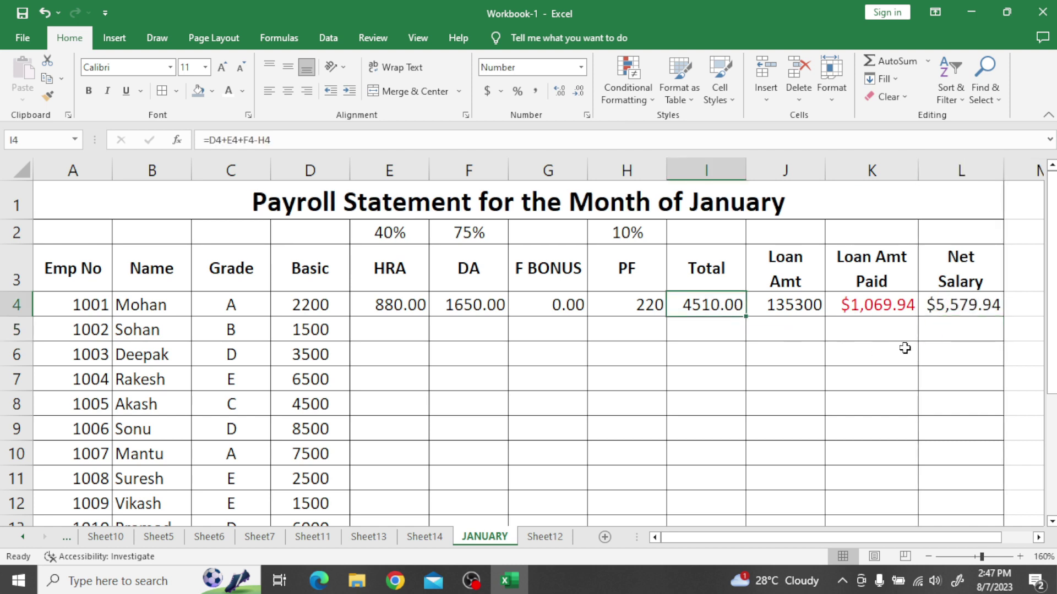
left_click(962, 312)
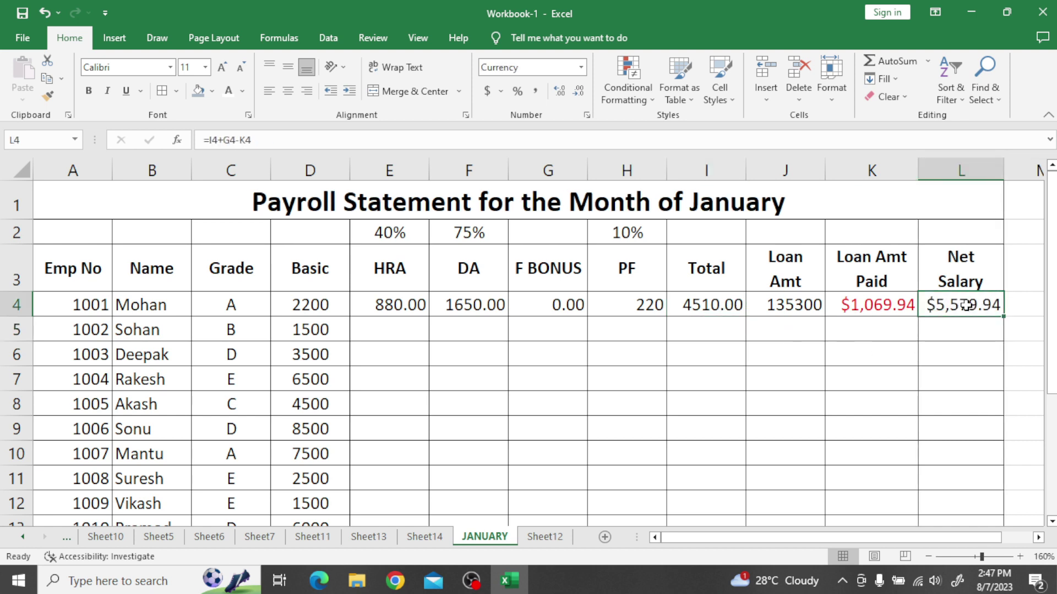
double_click(966, 306)
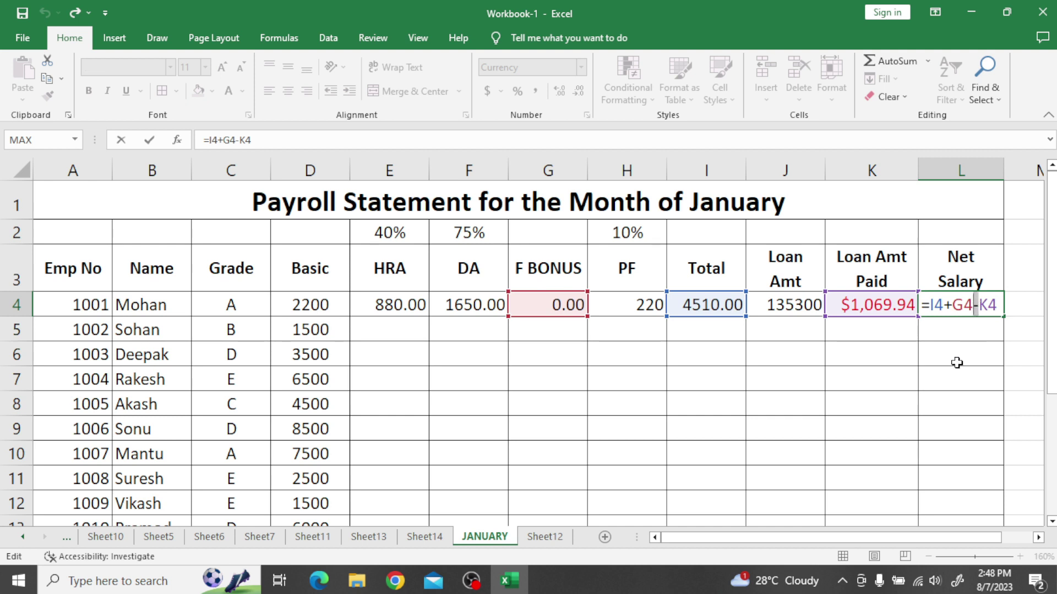
type("+")
key("Return")
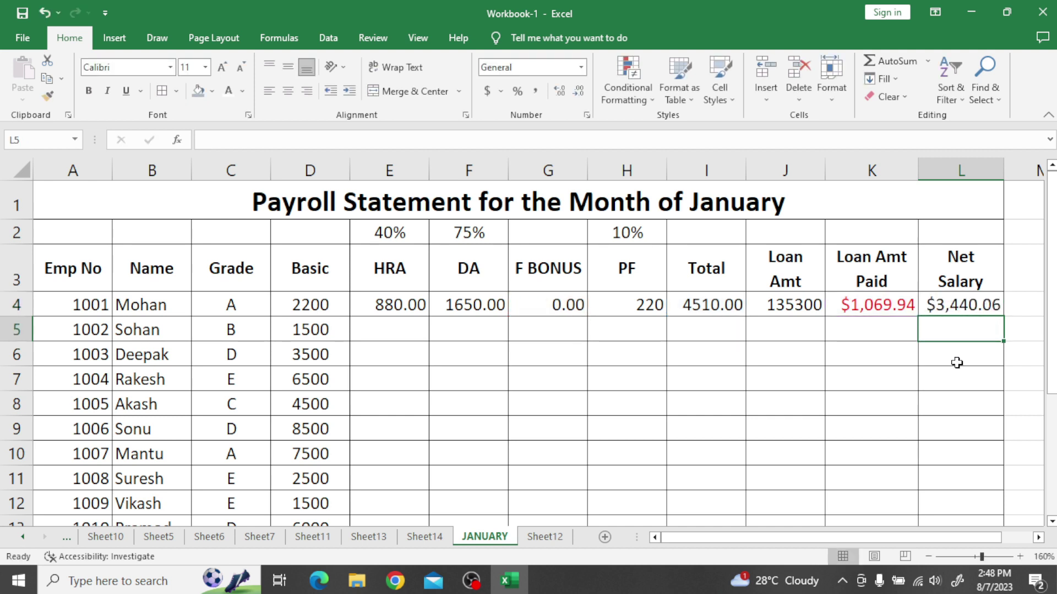
left_click(706, 306)
left_click(871, 313)
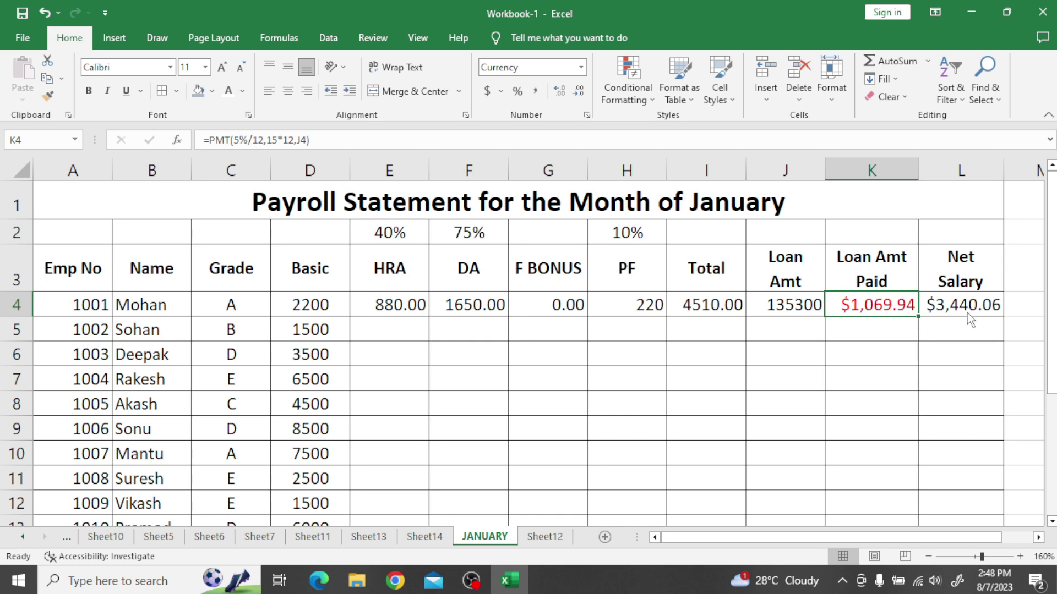
Step: Switch to the PDF and read question 10 about printing the completed worksheet
key("alt+Tab")
scroll(403, 467, "down", 2)
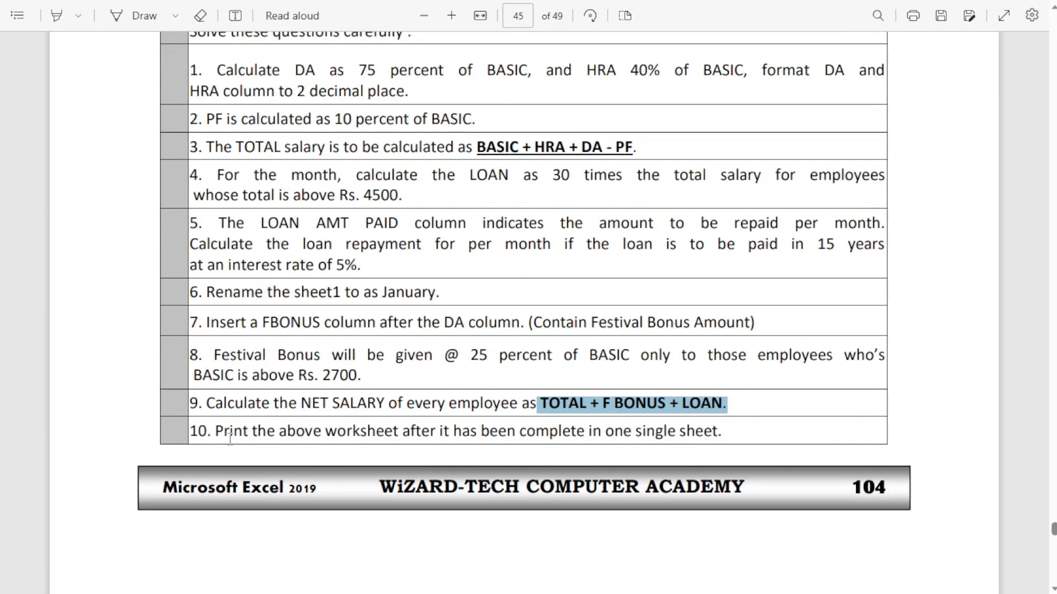
left_click_drag(230, 439, 728, 433)
left_click(728, 432)
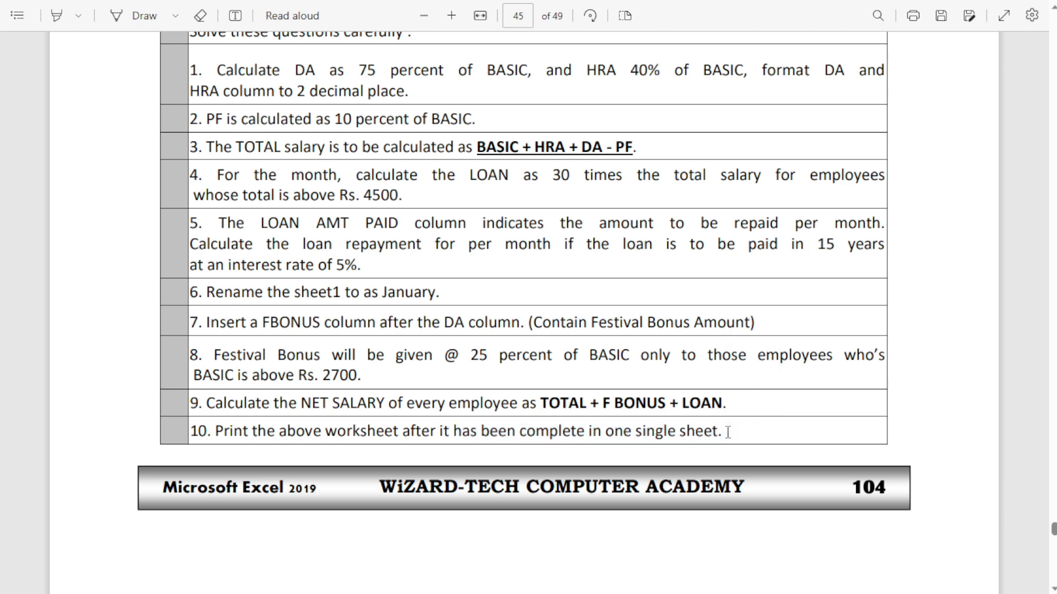
Step: Switch to Excel, fill the formulas in E4:L4 down to row 15, and autofit column L
key("alt+Tab")
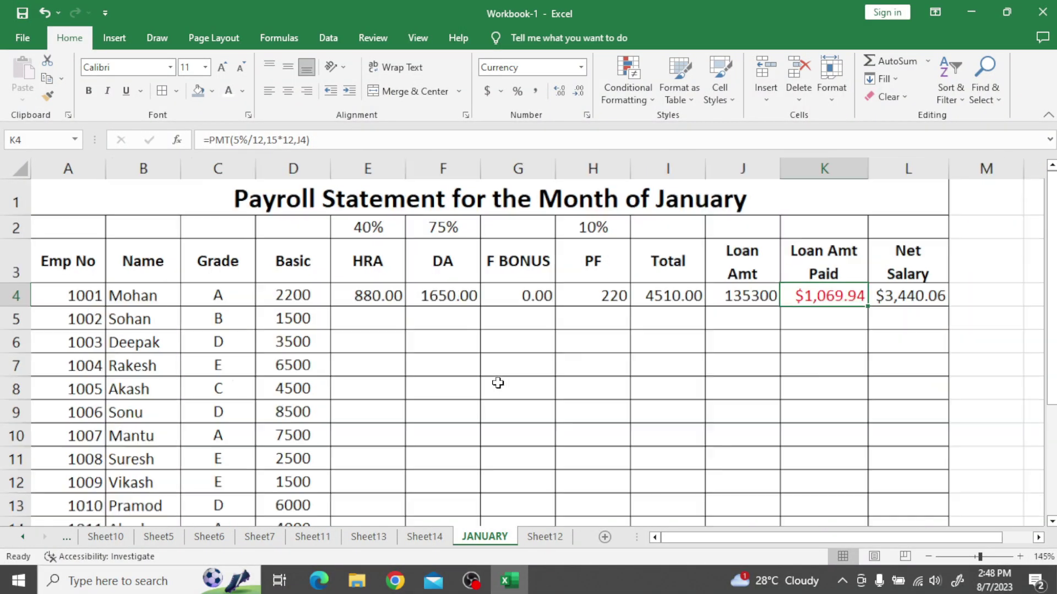
scroll(497, 383, "down", 1, "ctrl")
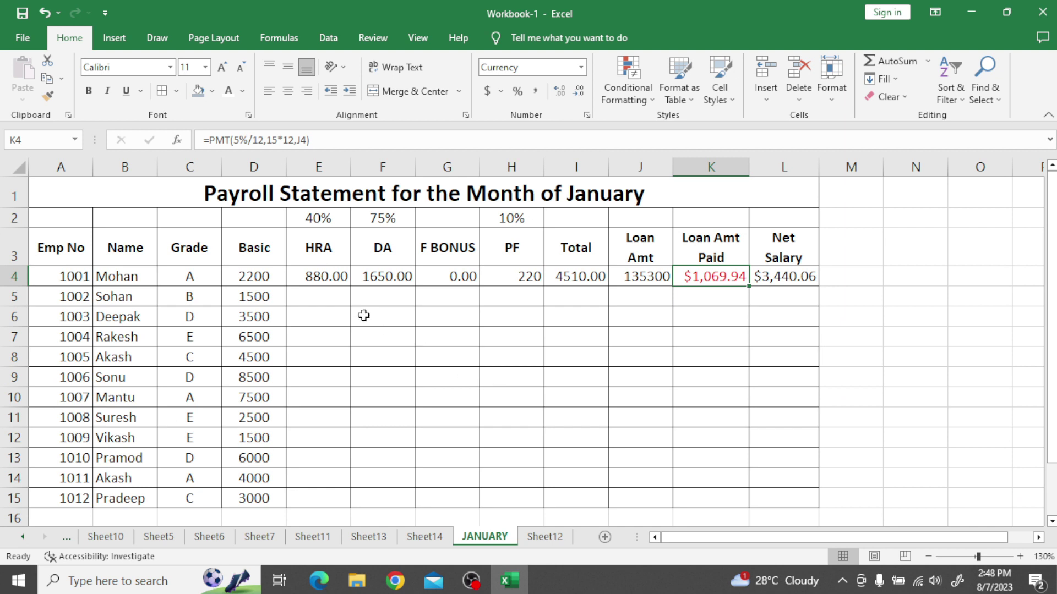
left_click_drag(307, 276, 809, 503)
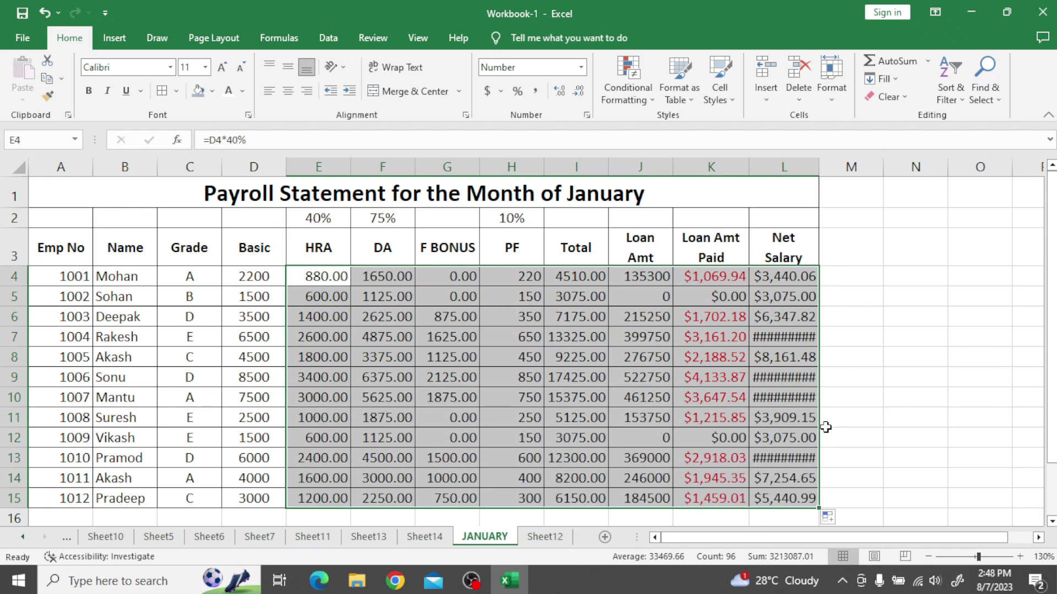
double_click(821, 166)
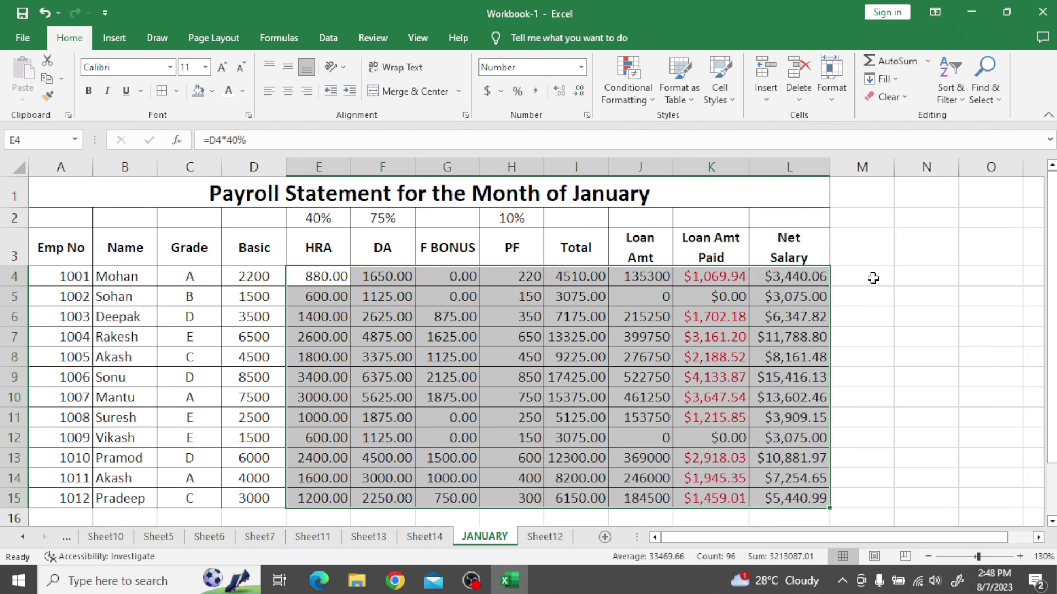
left_click(868, 277)
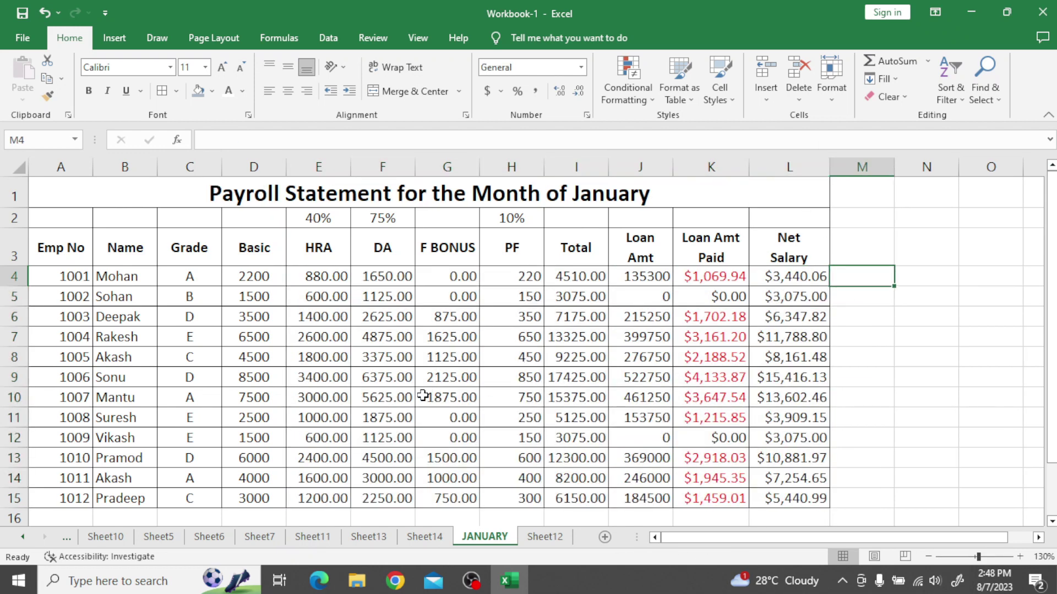
Step: Preview the JANUARY sheet for printing and check where the page break falls across the payroll table
key("ctrl+p")
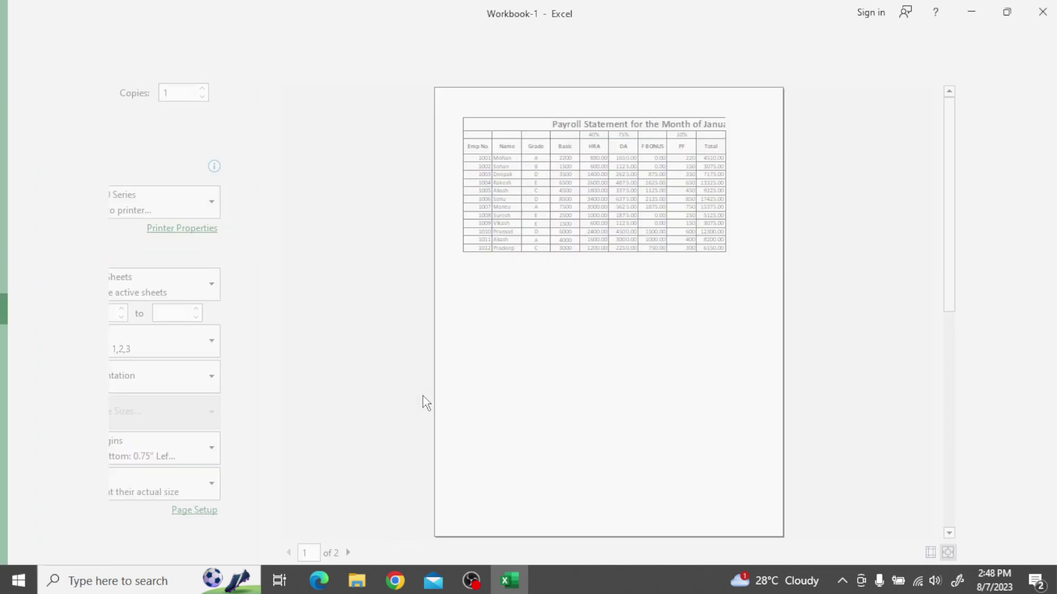
key("Escape")
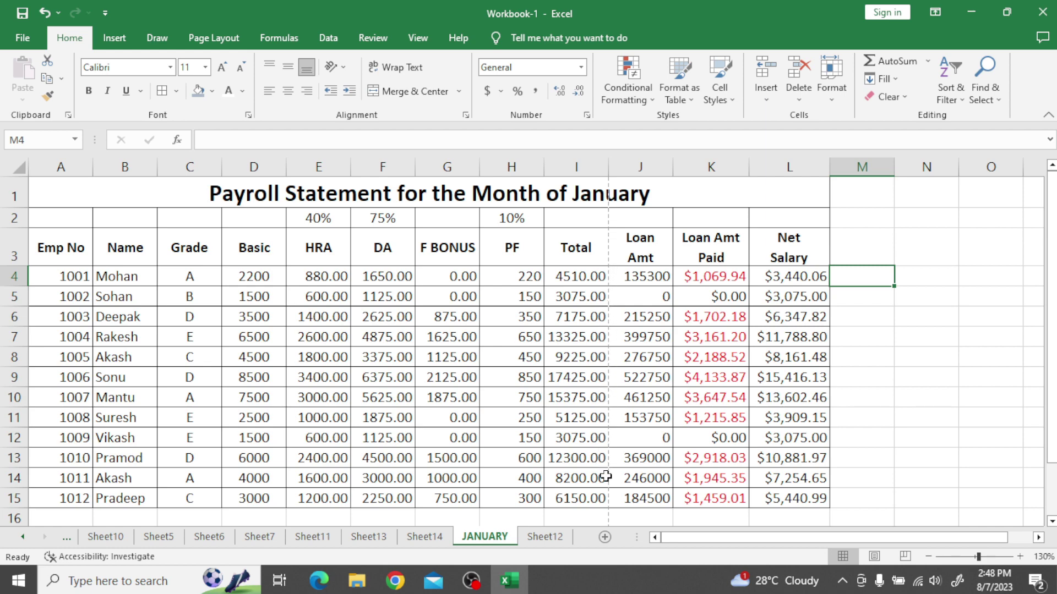
scroll(607, 505, "down", 2)
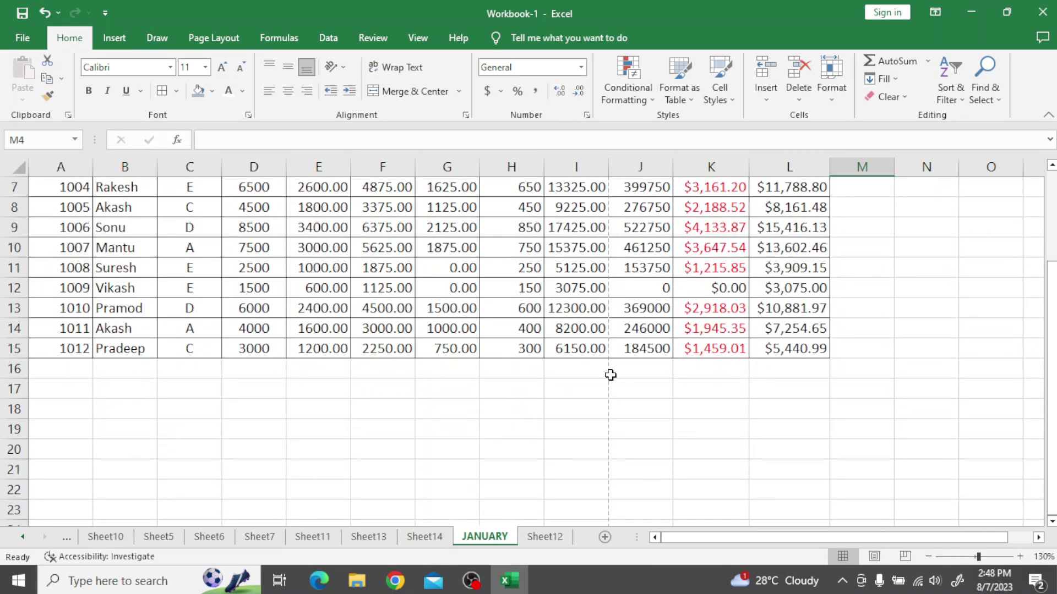
scroll(612, 318, "up", 2)
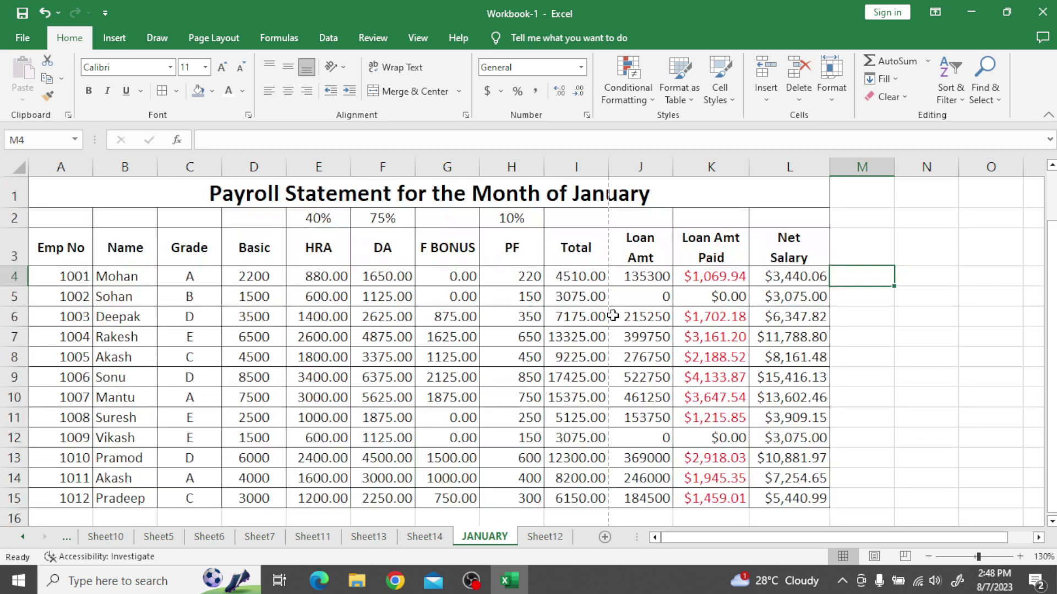
Step: Set the page orientation to Landscape and check that the payroll table lies within the page break
left_click(214, 38)
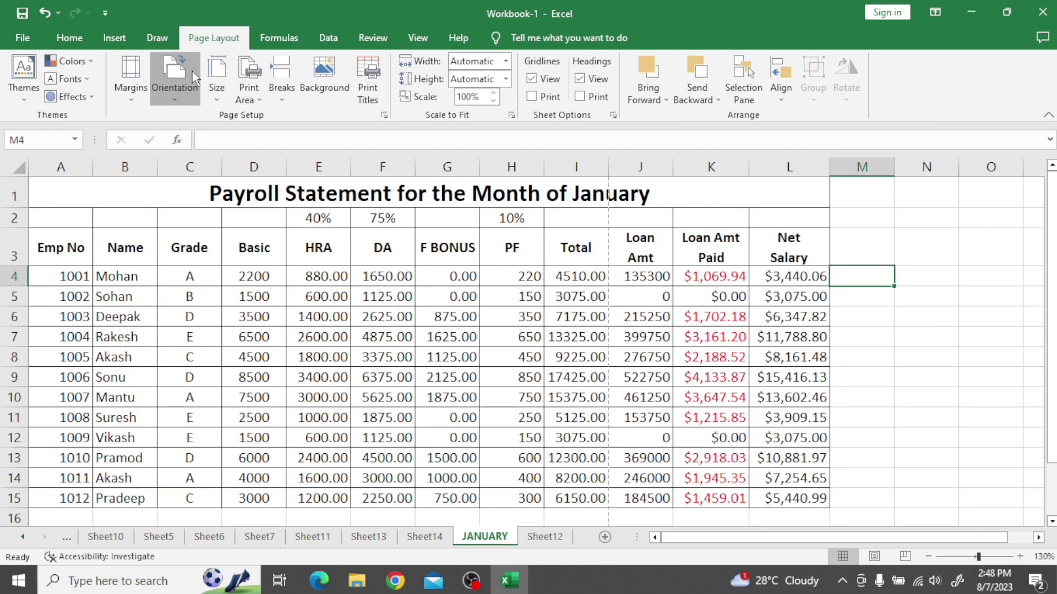
left_click(174, 80)
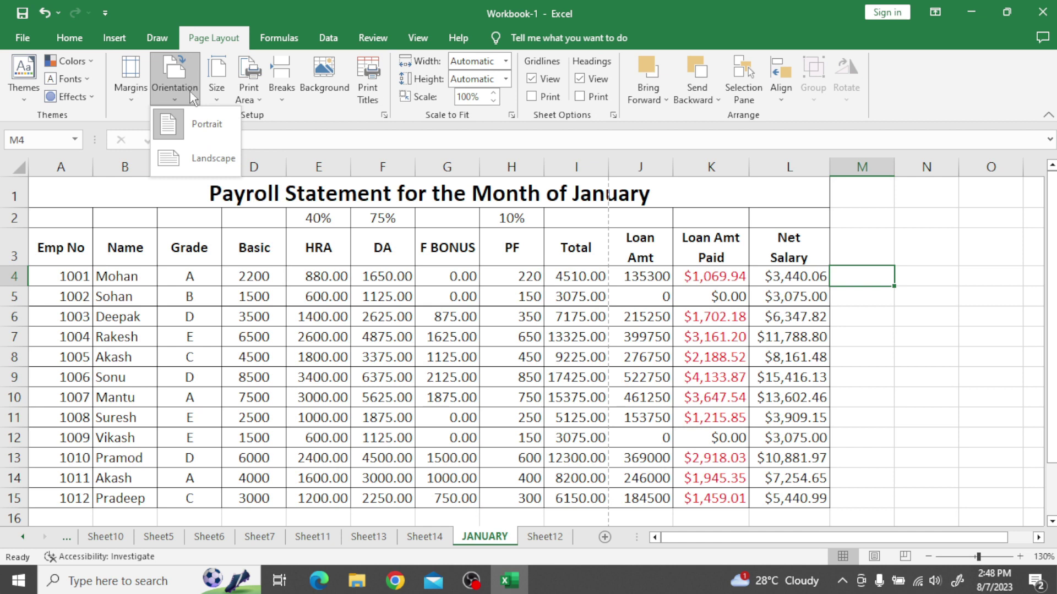
left_click(209, 159)
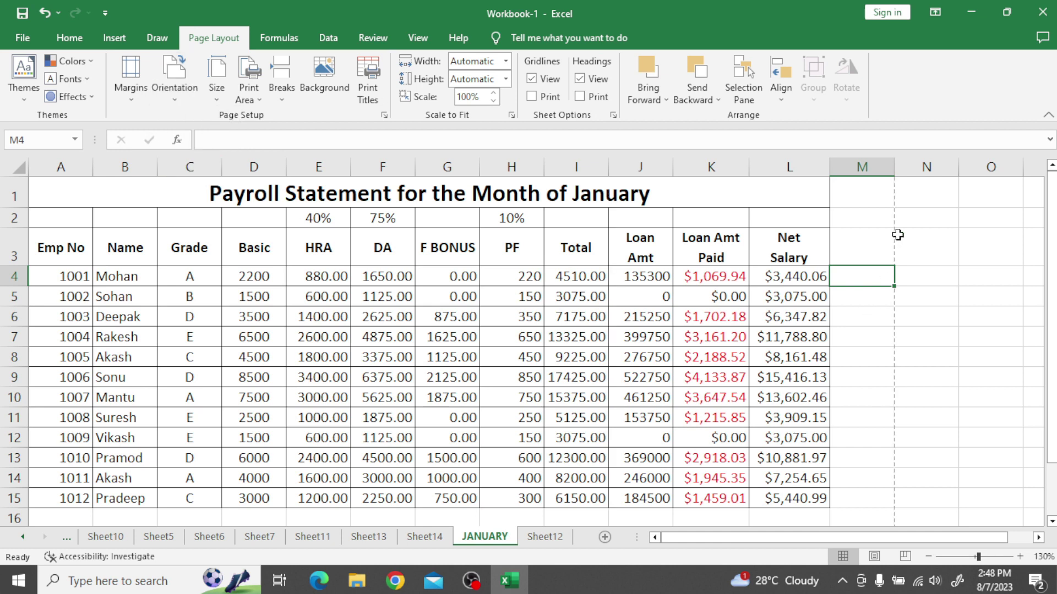
left_click(875, 454)
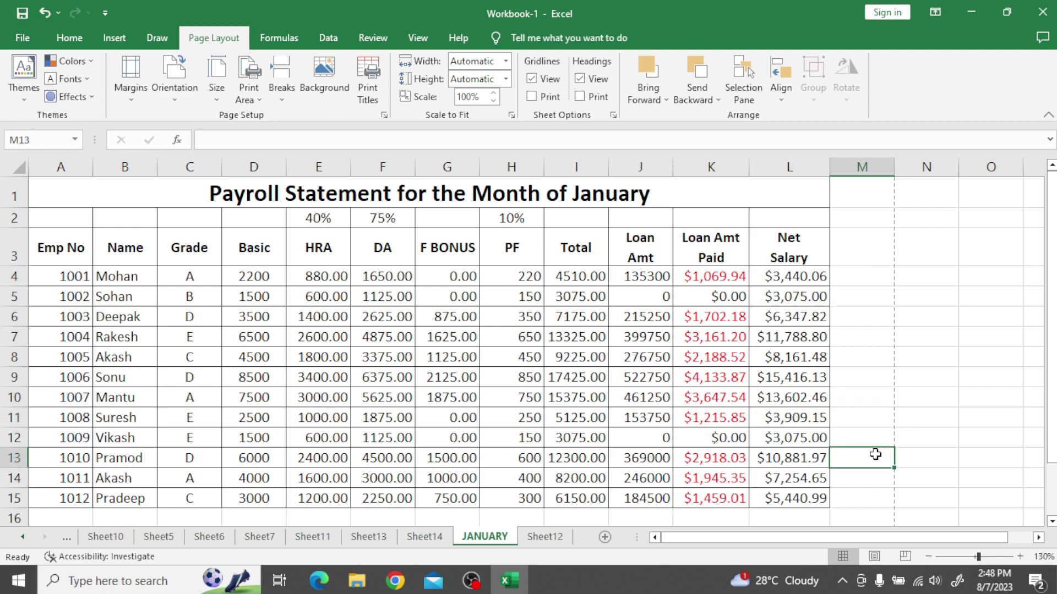
scroll(872, 457, "down", 1)
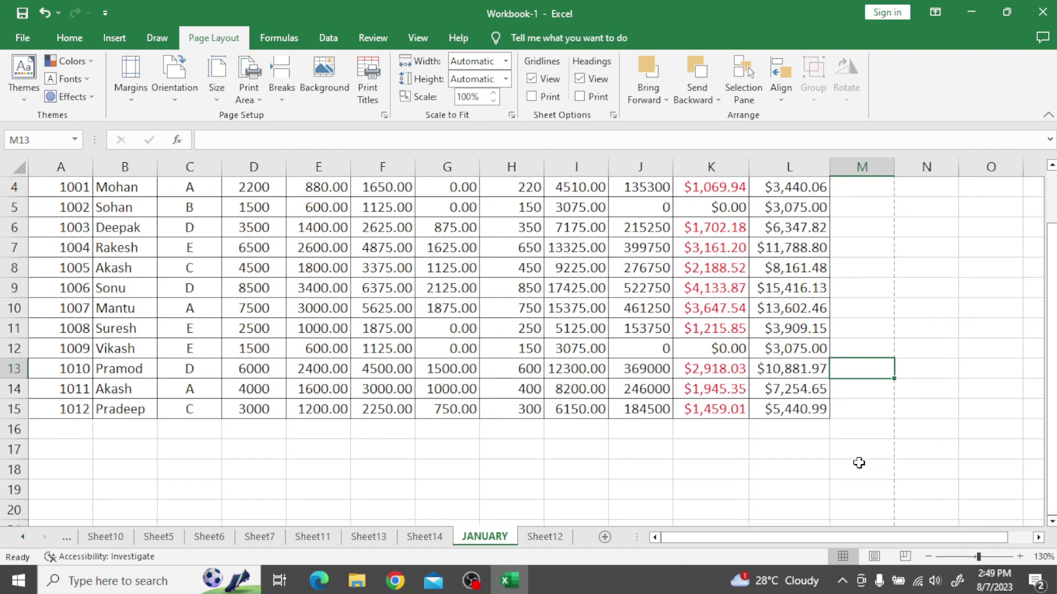
scroll(859, 463, "up", 1)
Step: Widen columns K and L so the table reaches the page break, and open the print preview
scroll(858, 463, "down", 2, "ctrl")
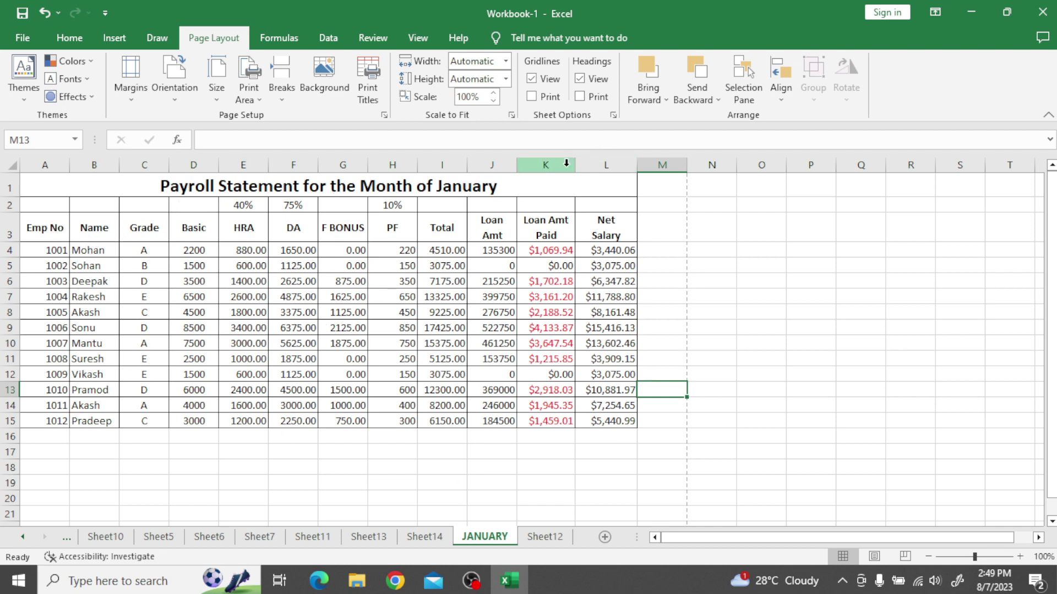
left_click_drag(575, 165, 664, 166)
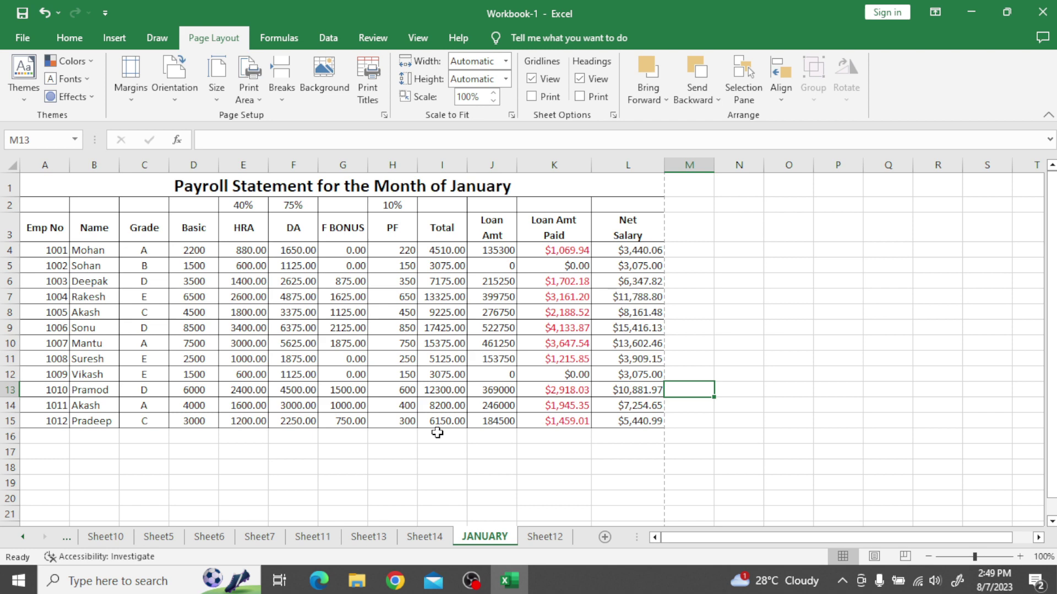
key("ctrl+p")
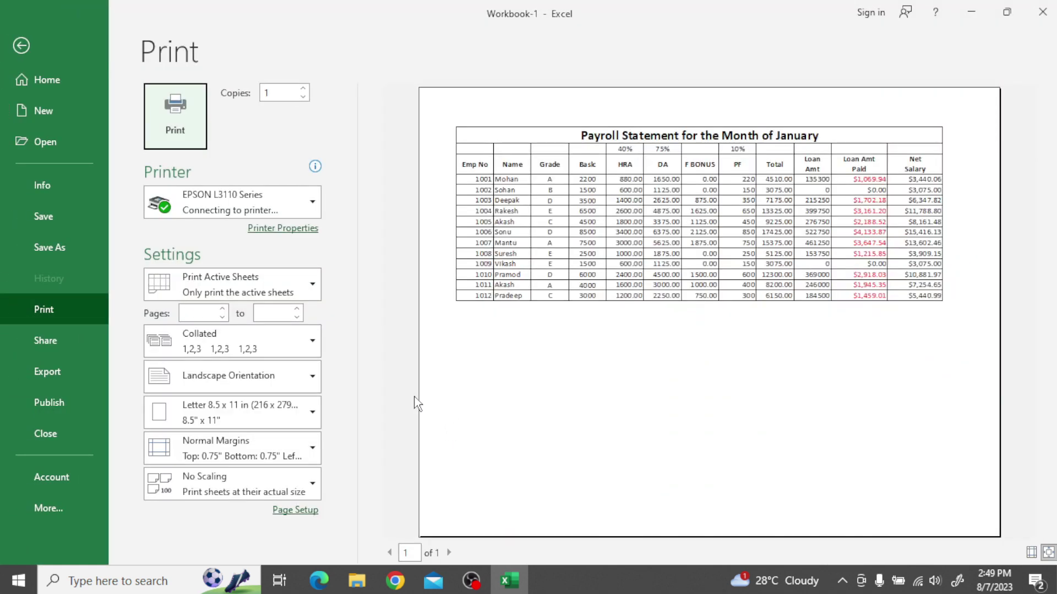
Step: Choose Microsoft Print to PDF as the printer for one copy of the payroll sheet
left_click(213, 196)
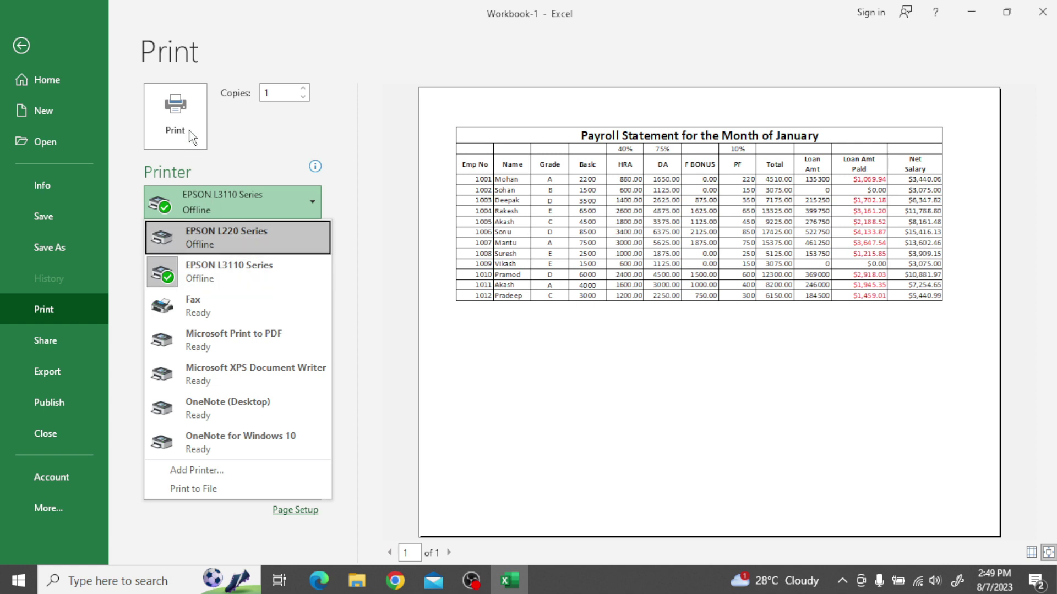
left_click(284, 98)
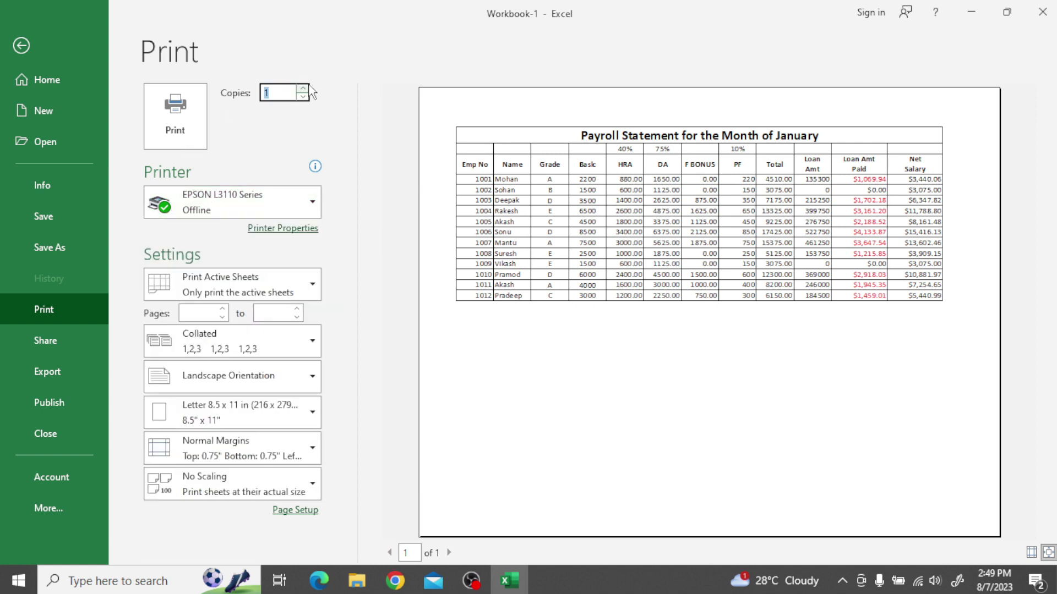
left_click(303, 98)
left_click(302, 97)
left_click(205, 209)
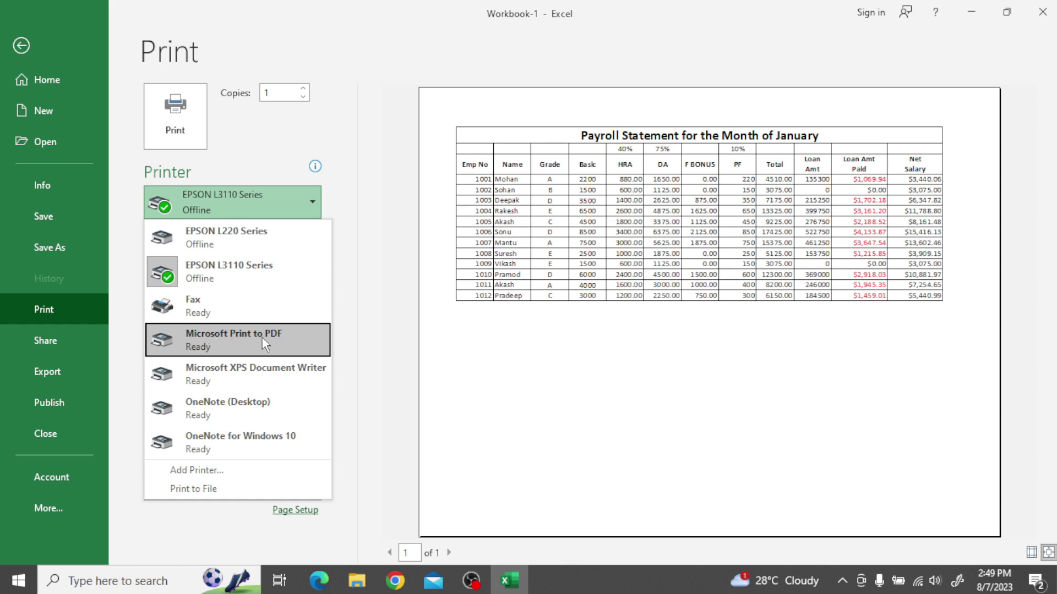
left_click(281, 338)
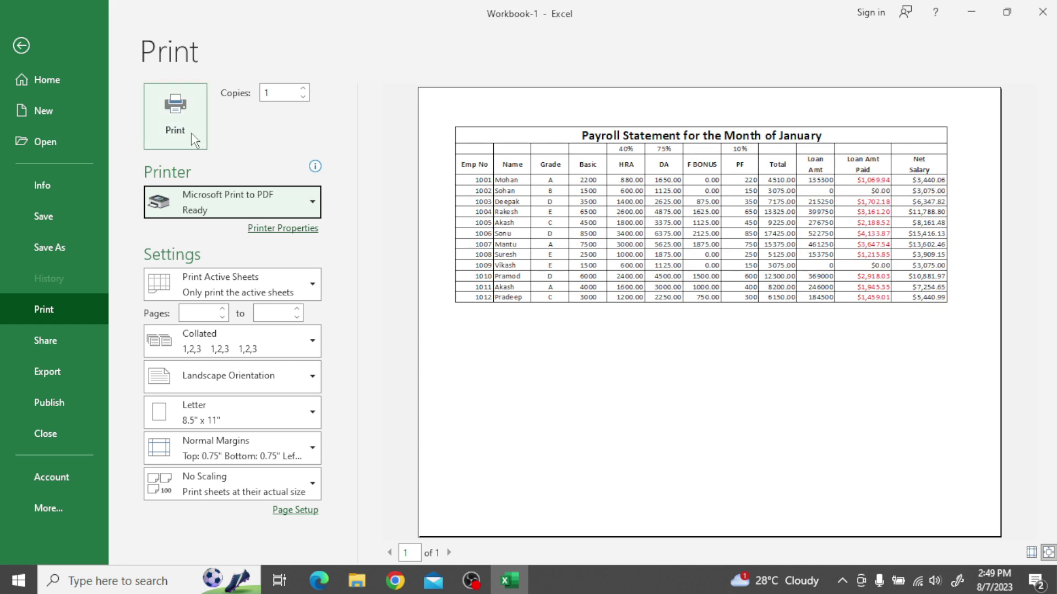
Step: Print the payroll sheet to a PDF file named PROJECT 2 in the Desktop folder
left_click(197, 119)
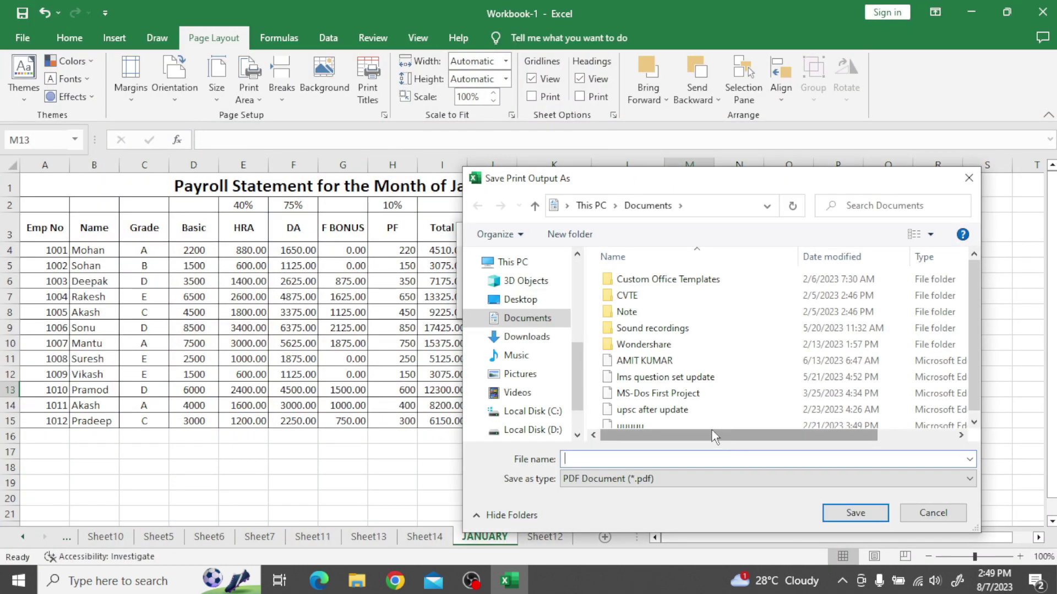
left_click(544, 299)
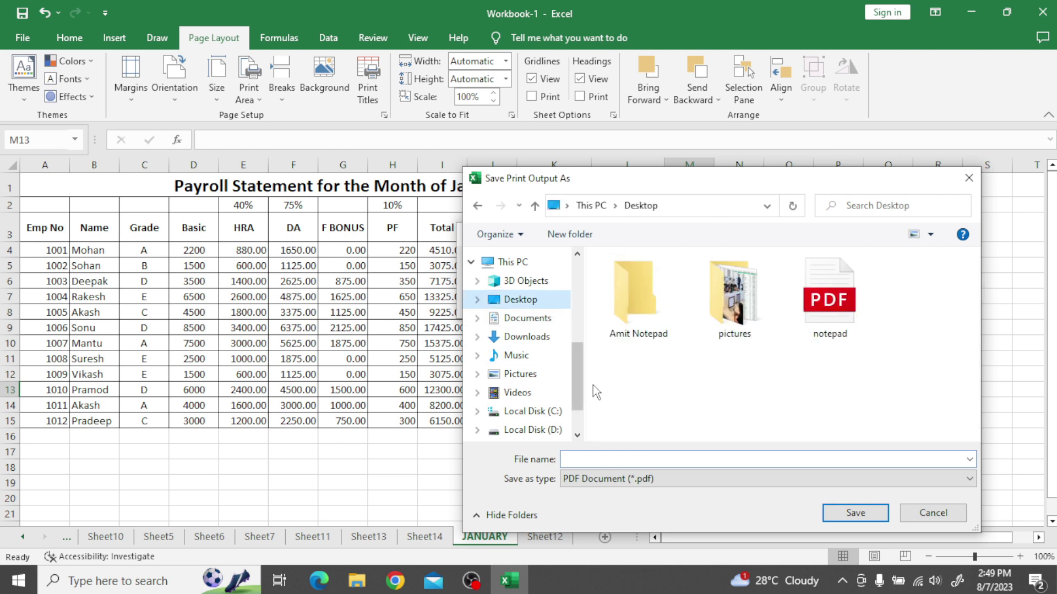
left_click(635, 464)
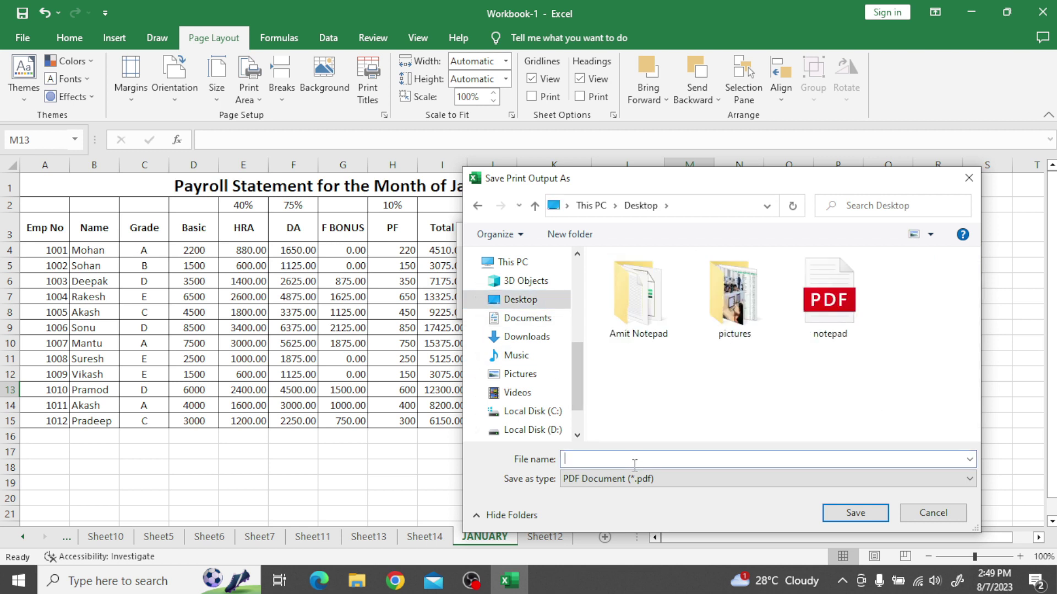
type("PROJECT 2")
left_click(858, 513)
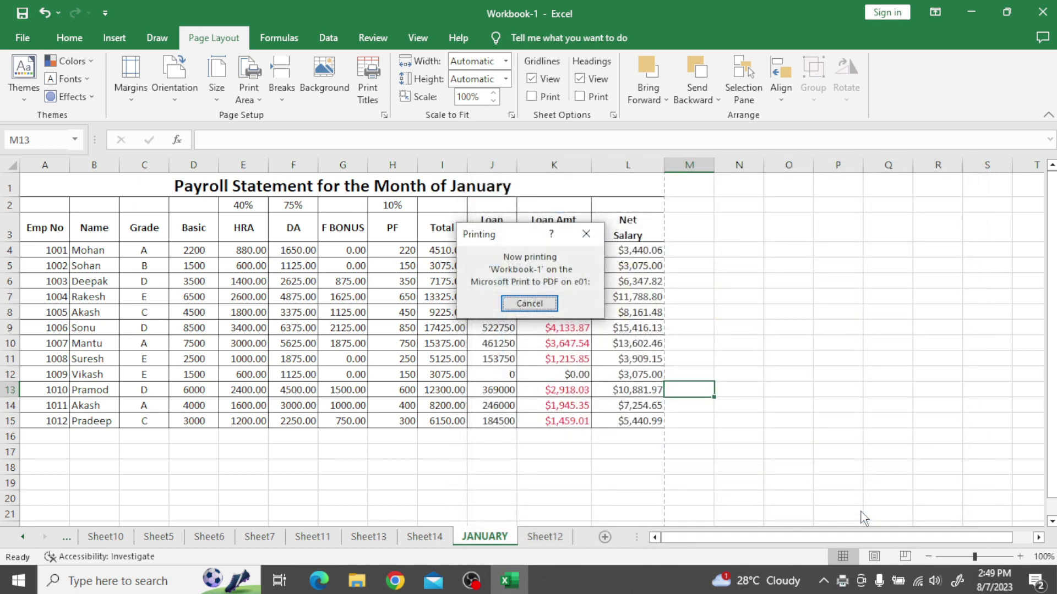
Step: Switch to the desktop, open the PROJECT 2 PDF in Edge to check the printed payroll statement, and keep the browser open
key("super+d")
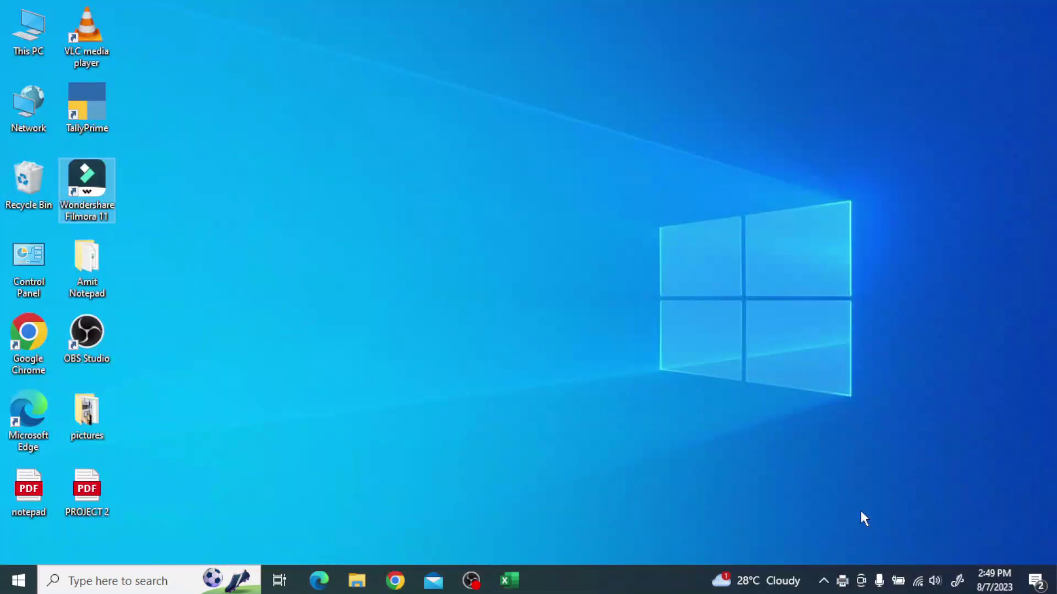
left_click_drag(86, 489, 219, 209)
double_click(94, 186)
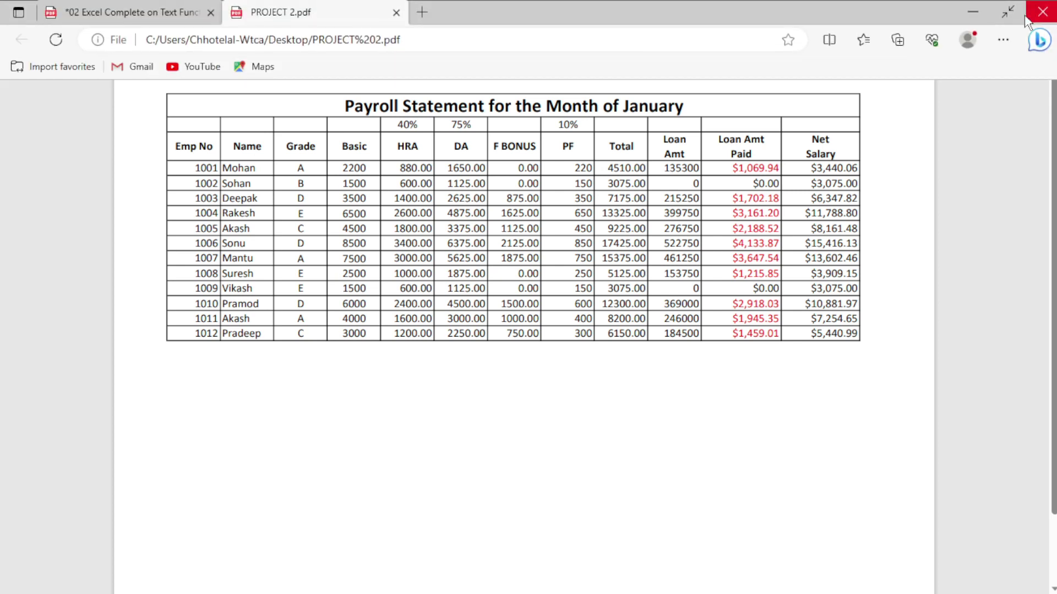
left_click(1042, 12)
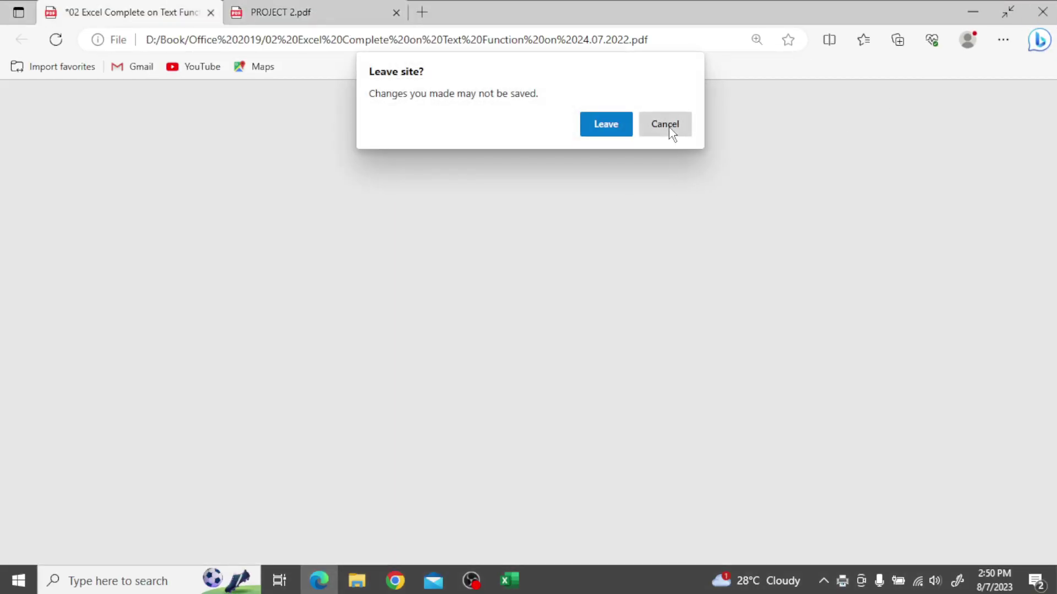
left_click(666, 101)
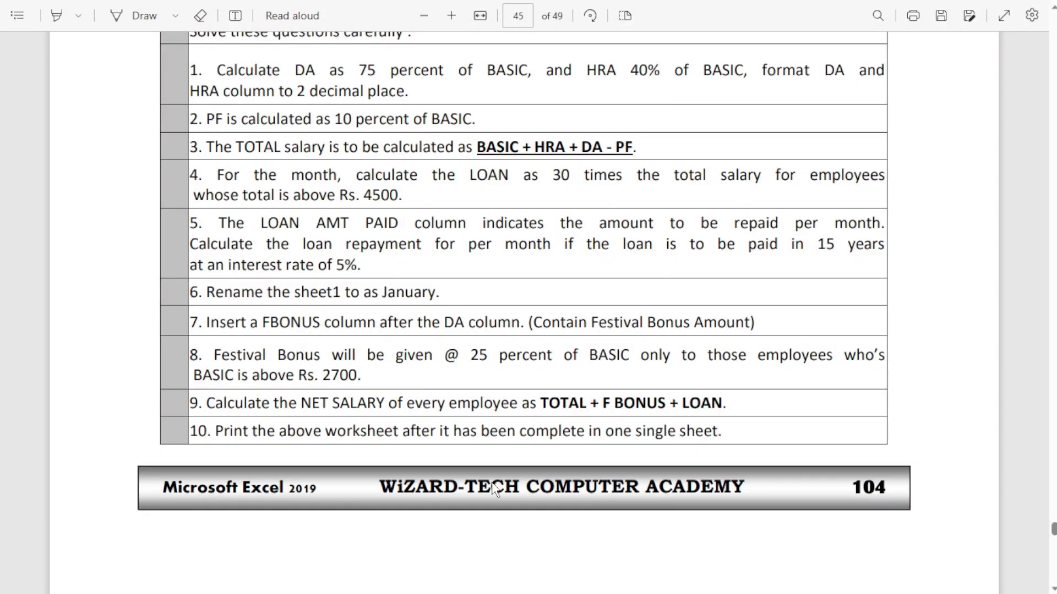
Step: Review the Project 2 questions and the blank payroll table in the exercise PDF
key("alt+Tab")
key("alt+Tab")
scroll(394, 440, "down", 3)
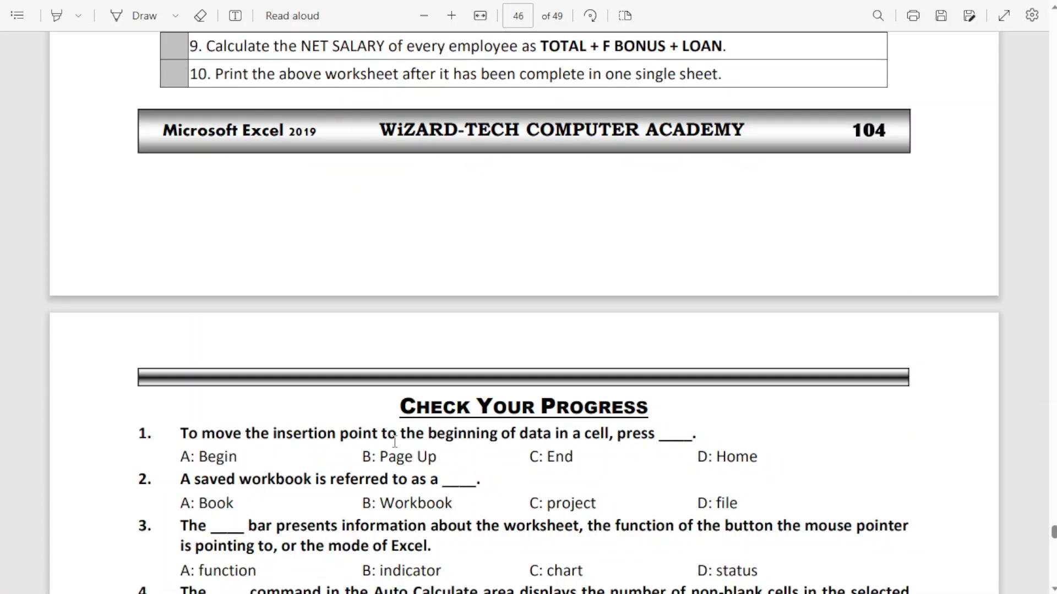
scroll(395, 440, "up", 8)
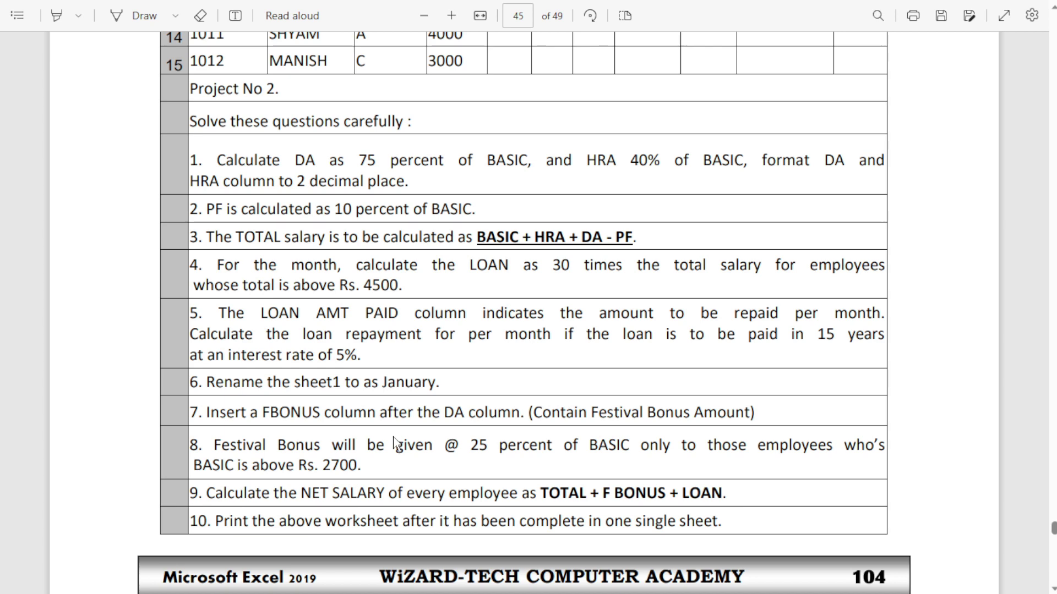
scroll(326, 444, "up", 6)
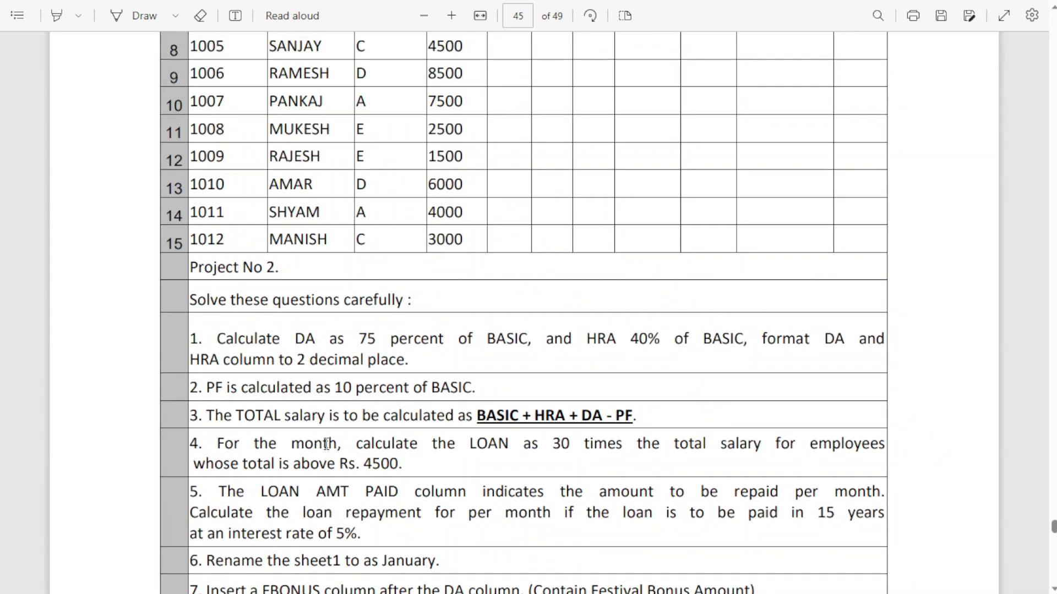
scroll(326, 444, "up", 3)
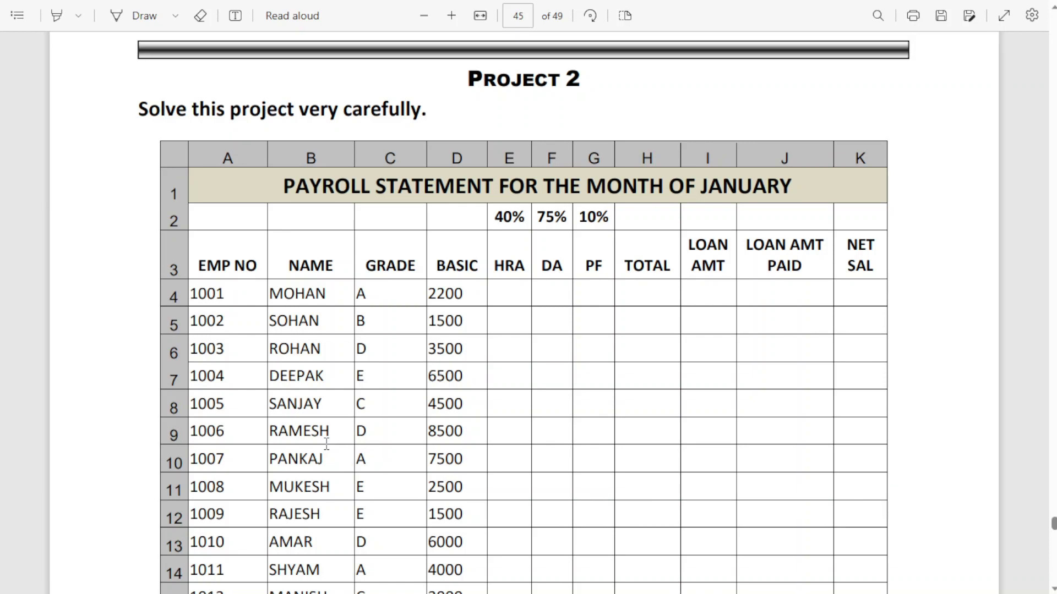